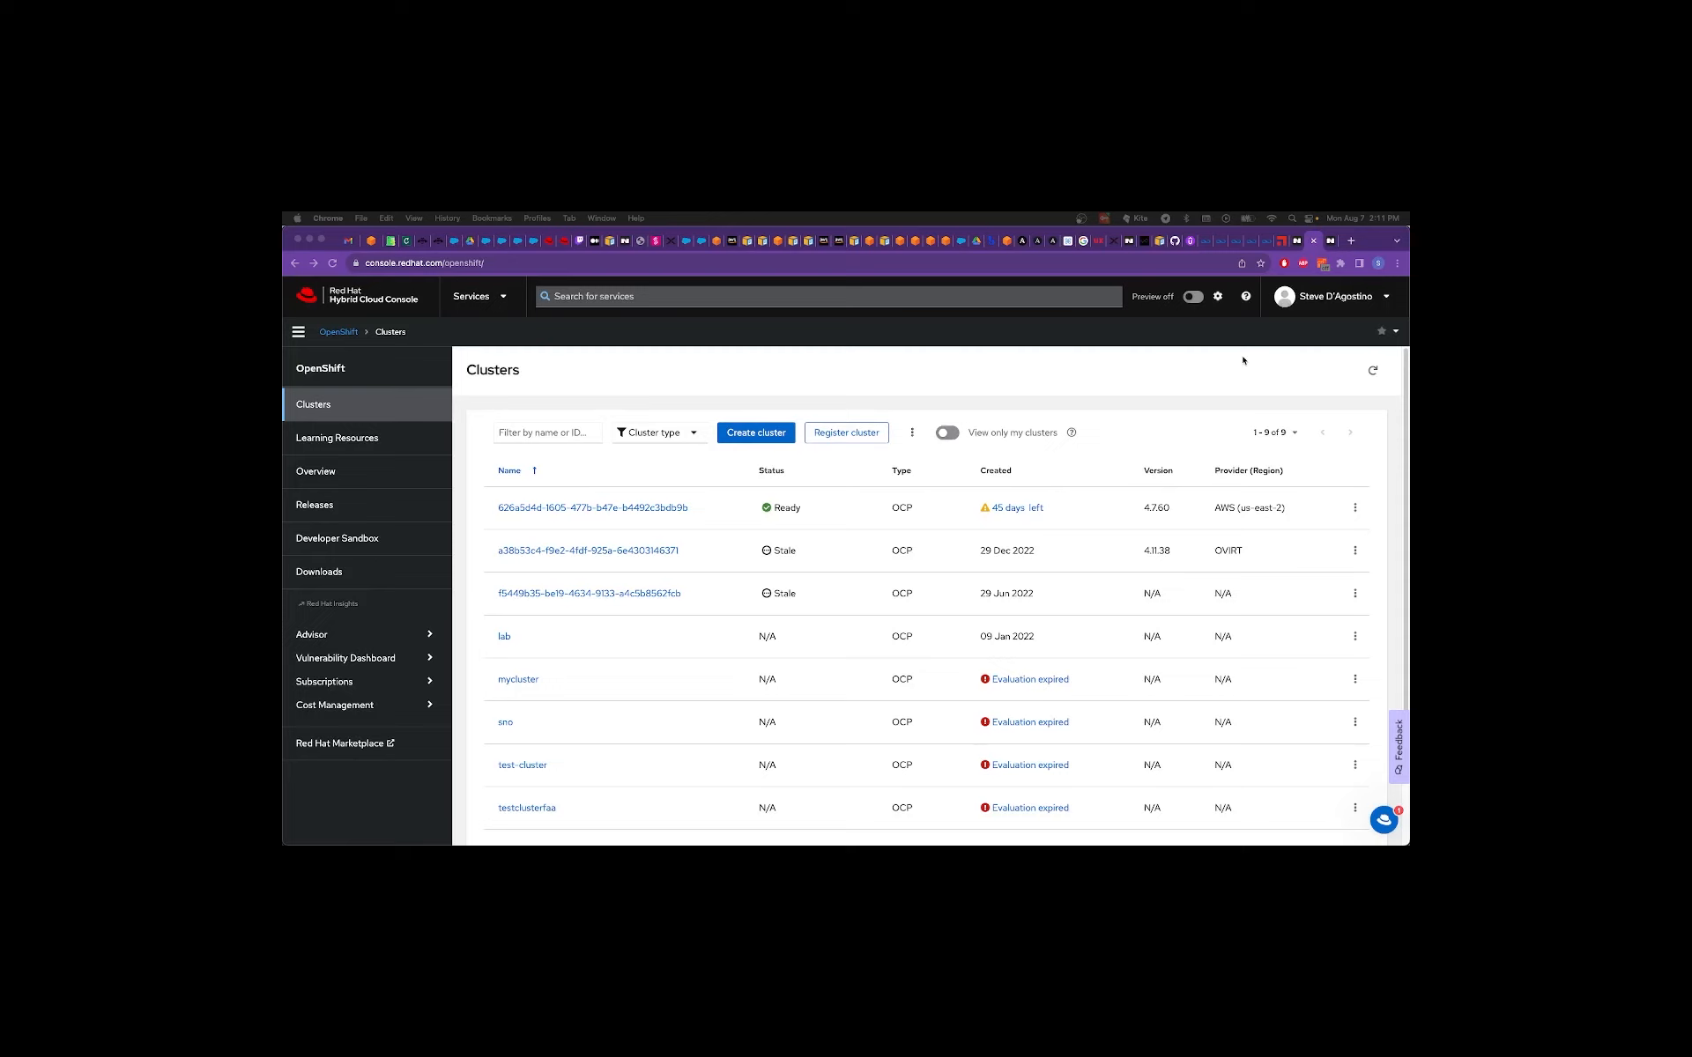
Start creating a new datacenter OpenShift cluster with the Assisted Installer.
{"action": "left_click", "coordinate": [1331, 244]}
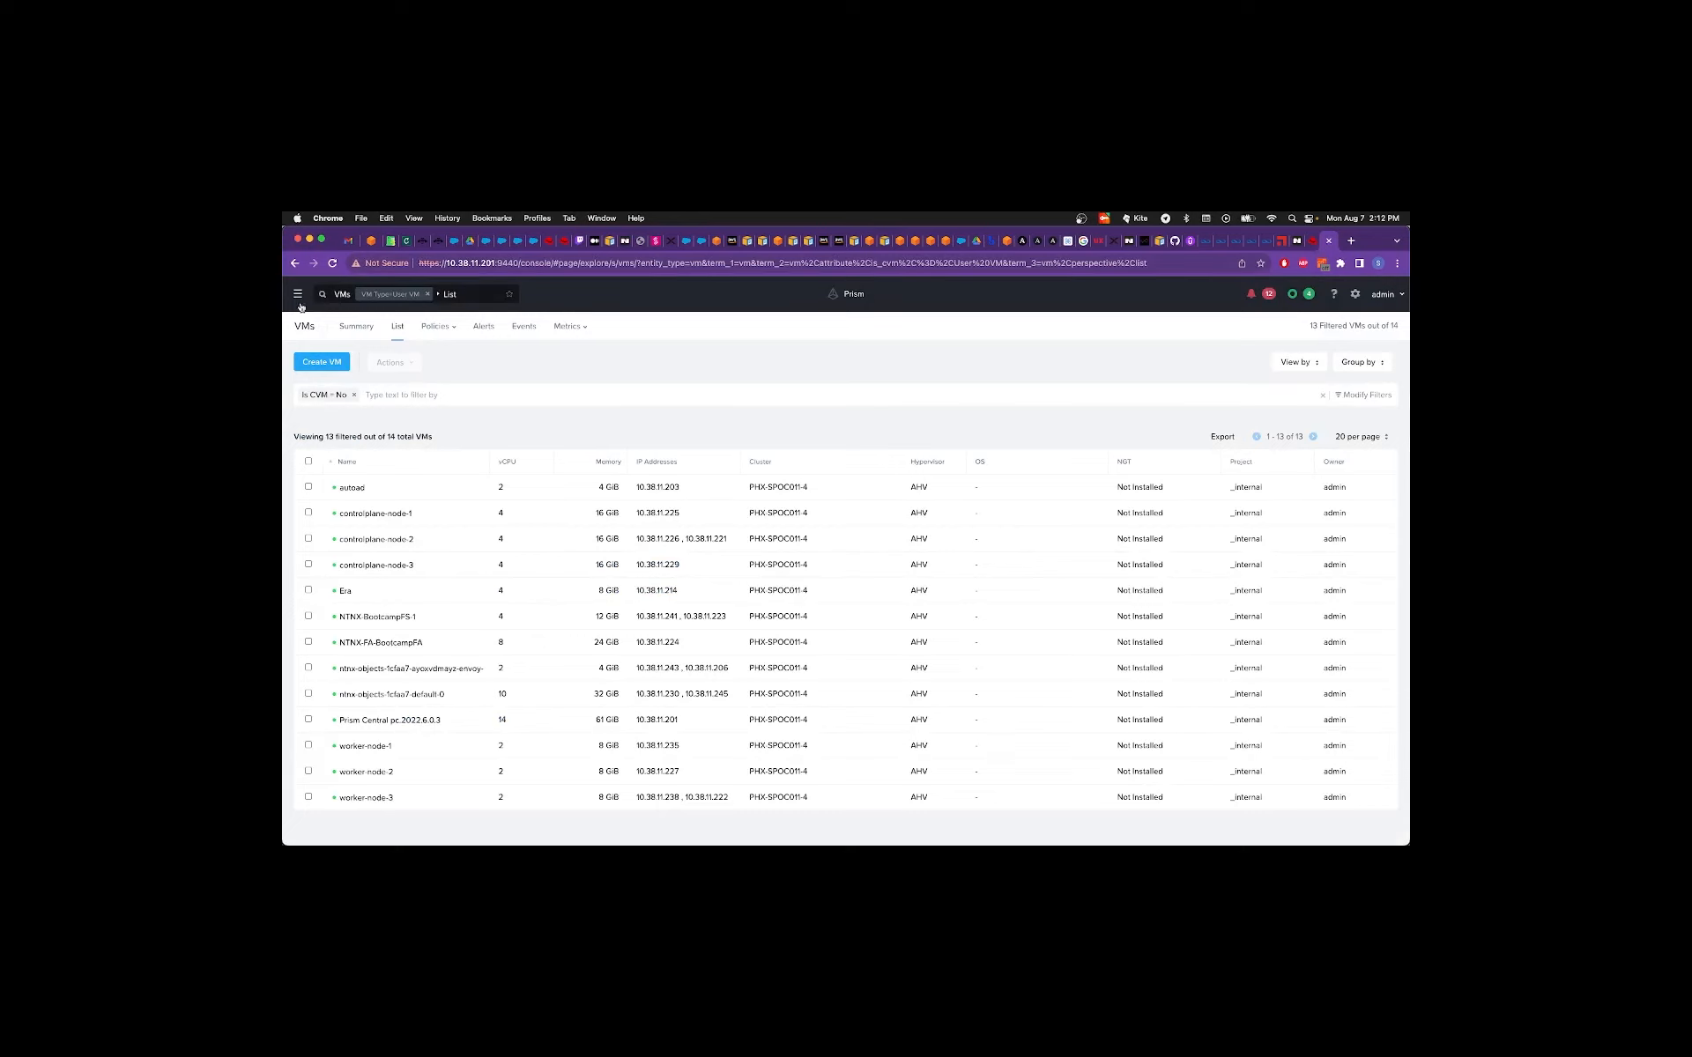
{"action": "left_click", "coordinate": [1313, 241]}
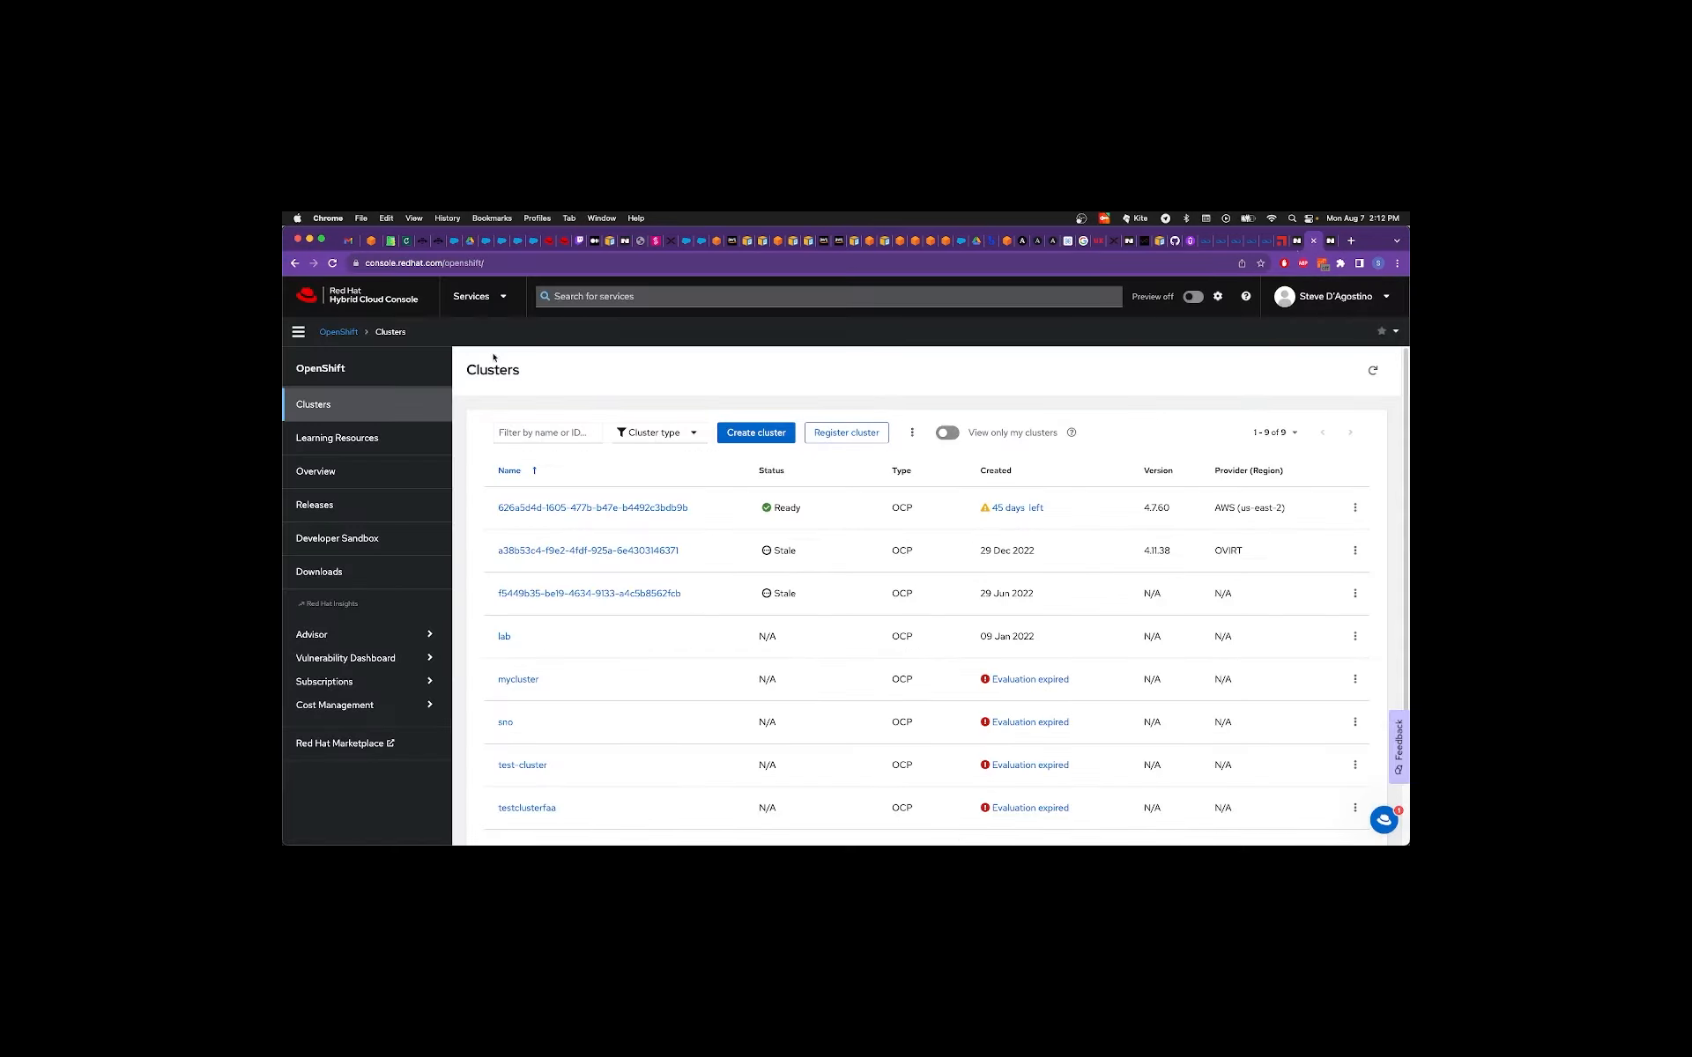
{"action": "left_click", "coordinate": [752, 434]}
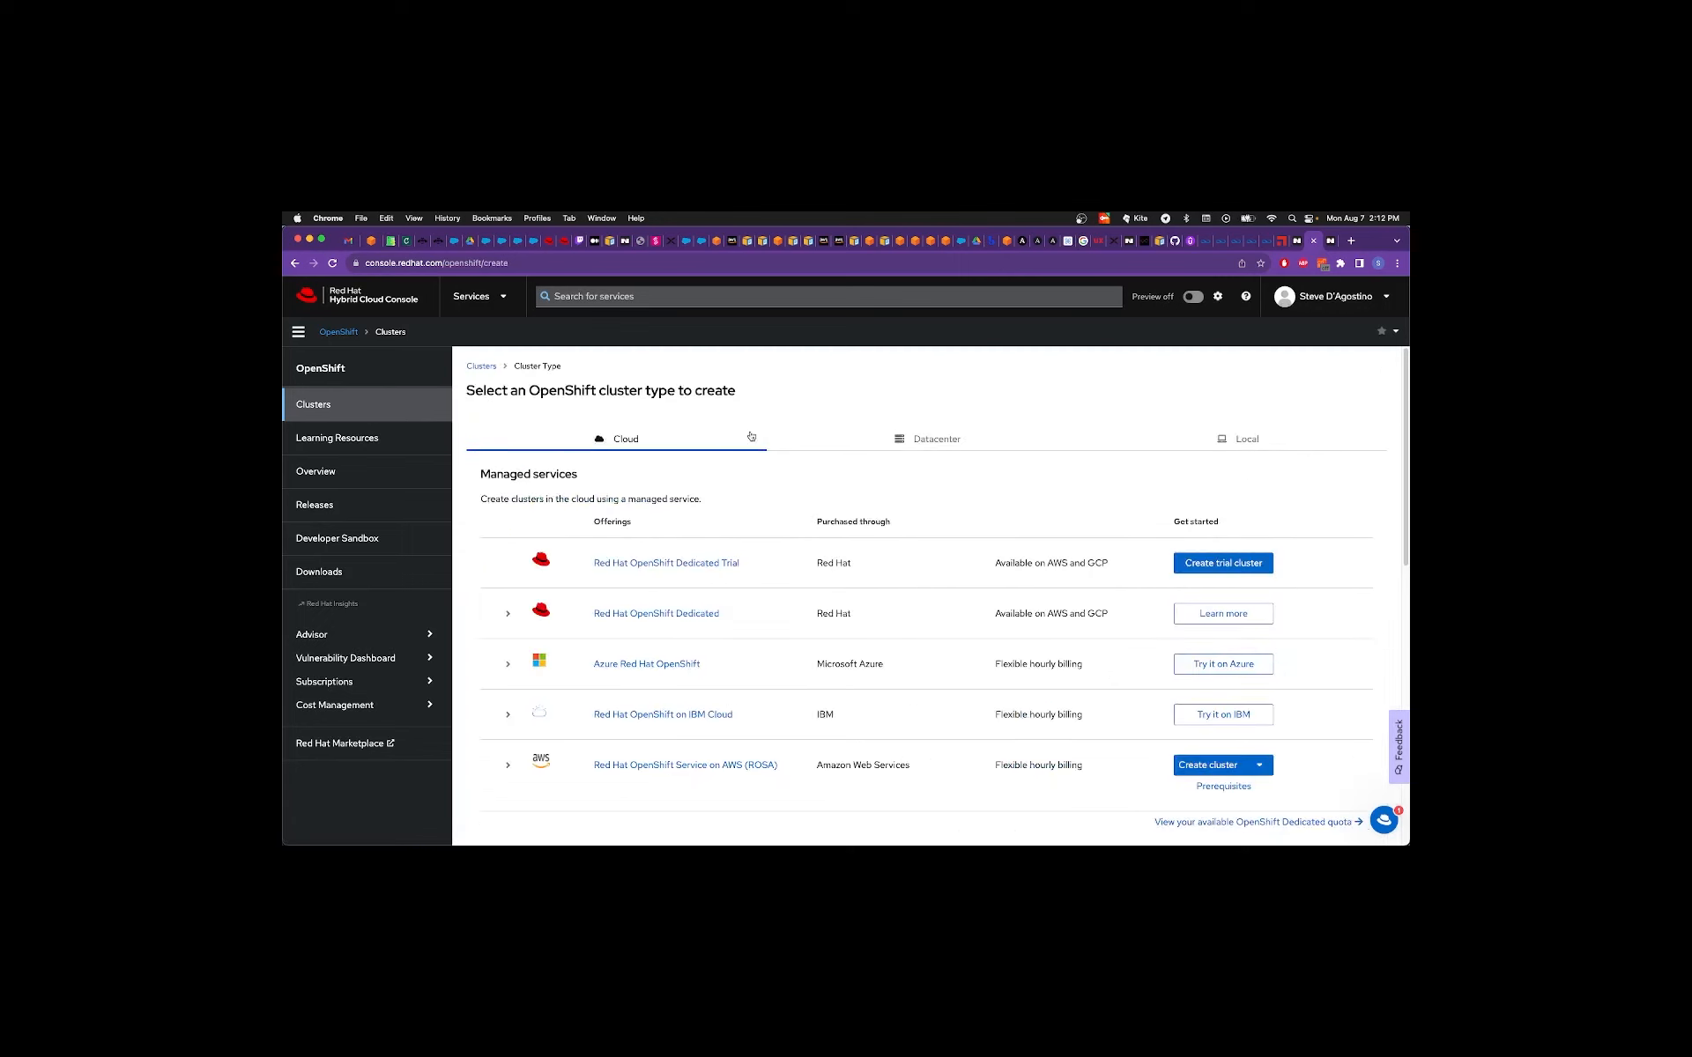
{"action": "left_click", "coordinate": [912, 440]}
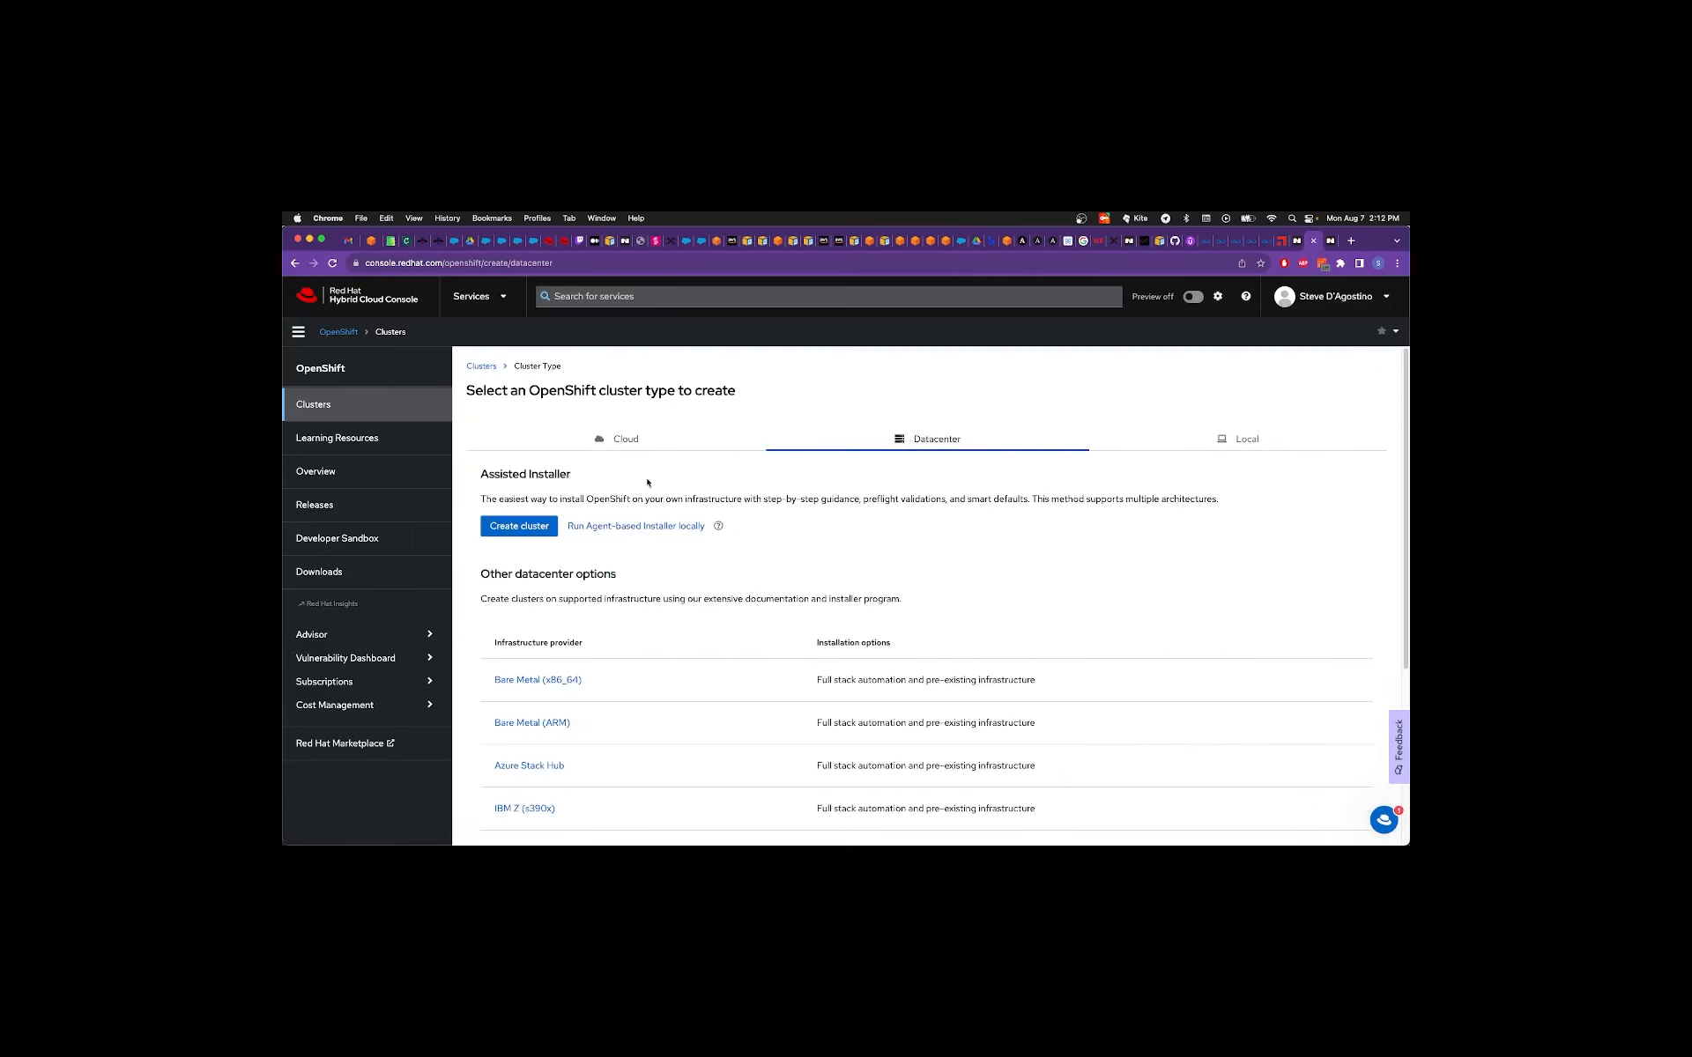
{"action": "left_click", "coordinate": [518, 526]}
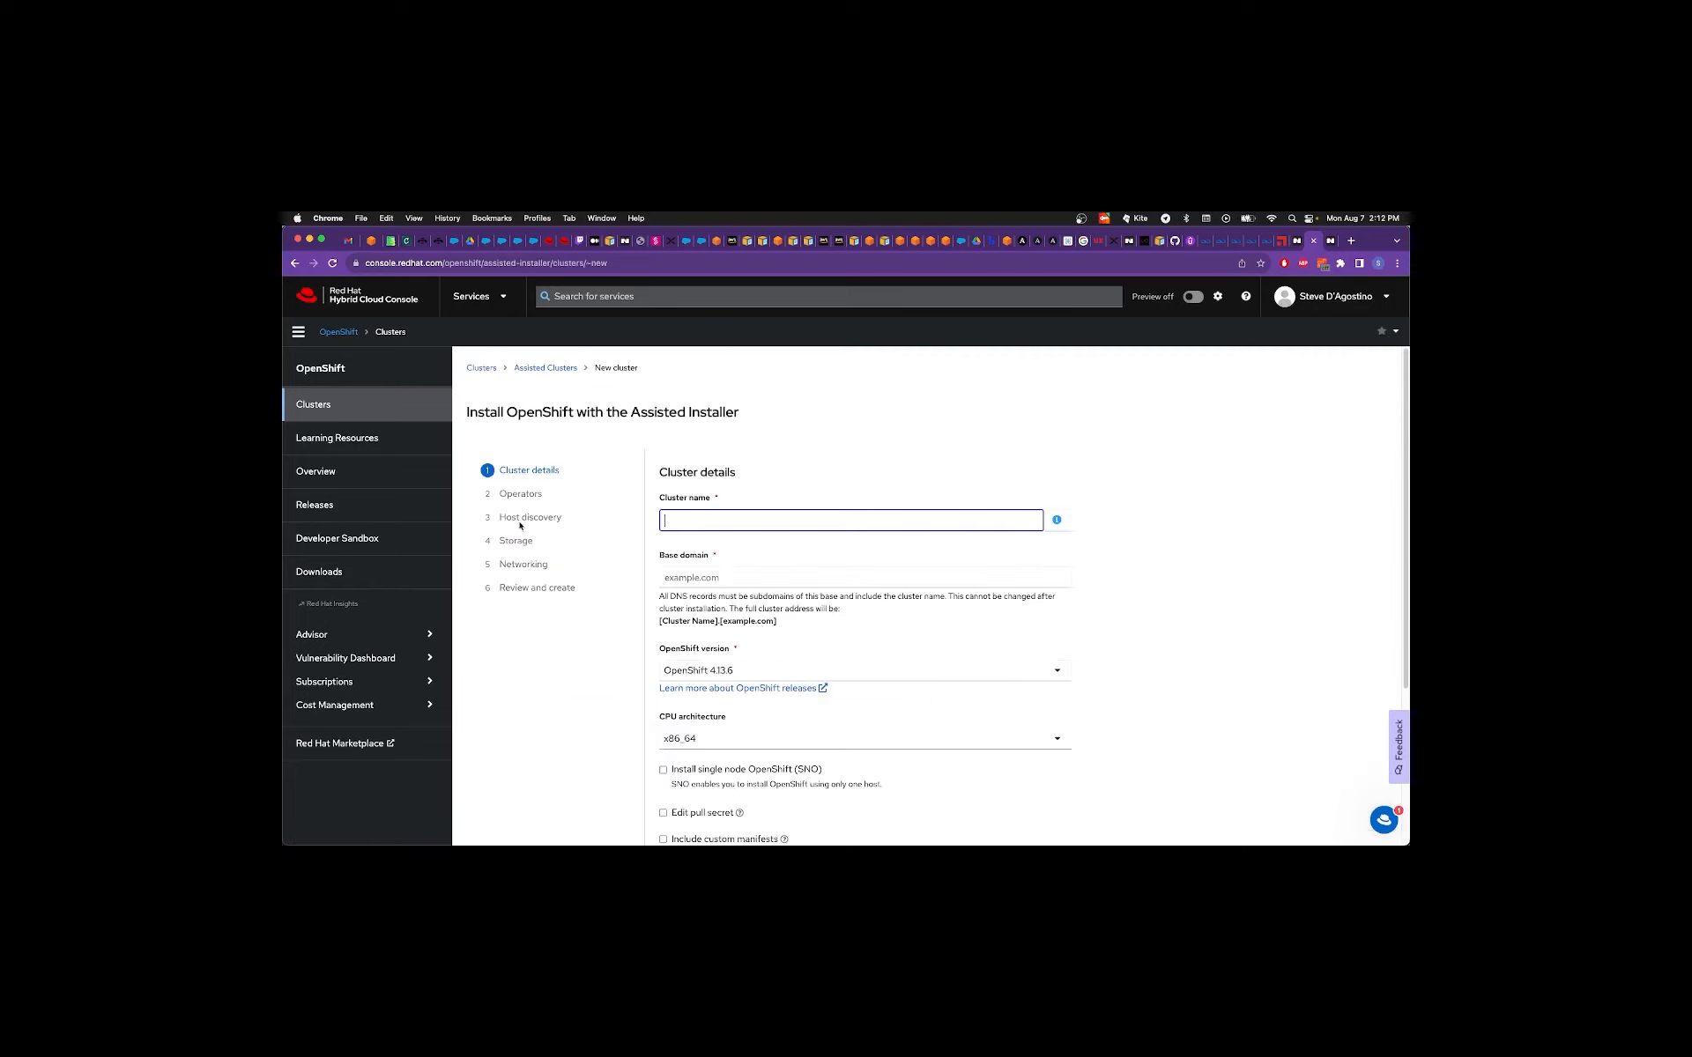
Name the cluster ocp-ai-nutanix-cluster and set its base domain to ntnxlab.local.
{"action": "left_click", "coordinate": [714, 521]}
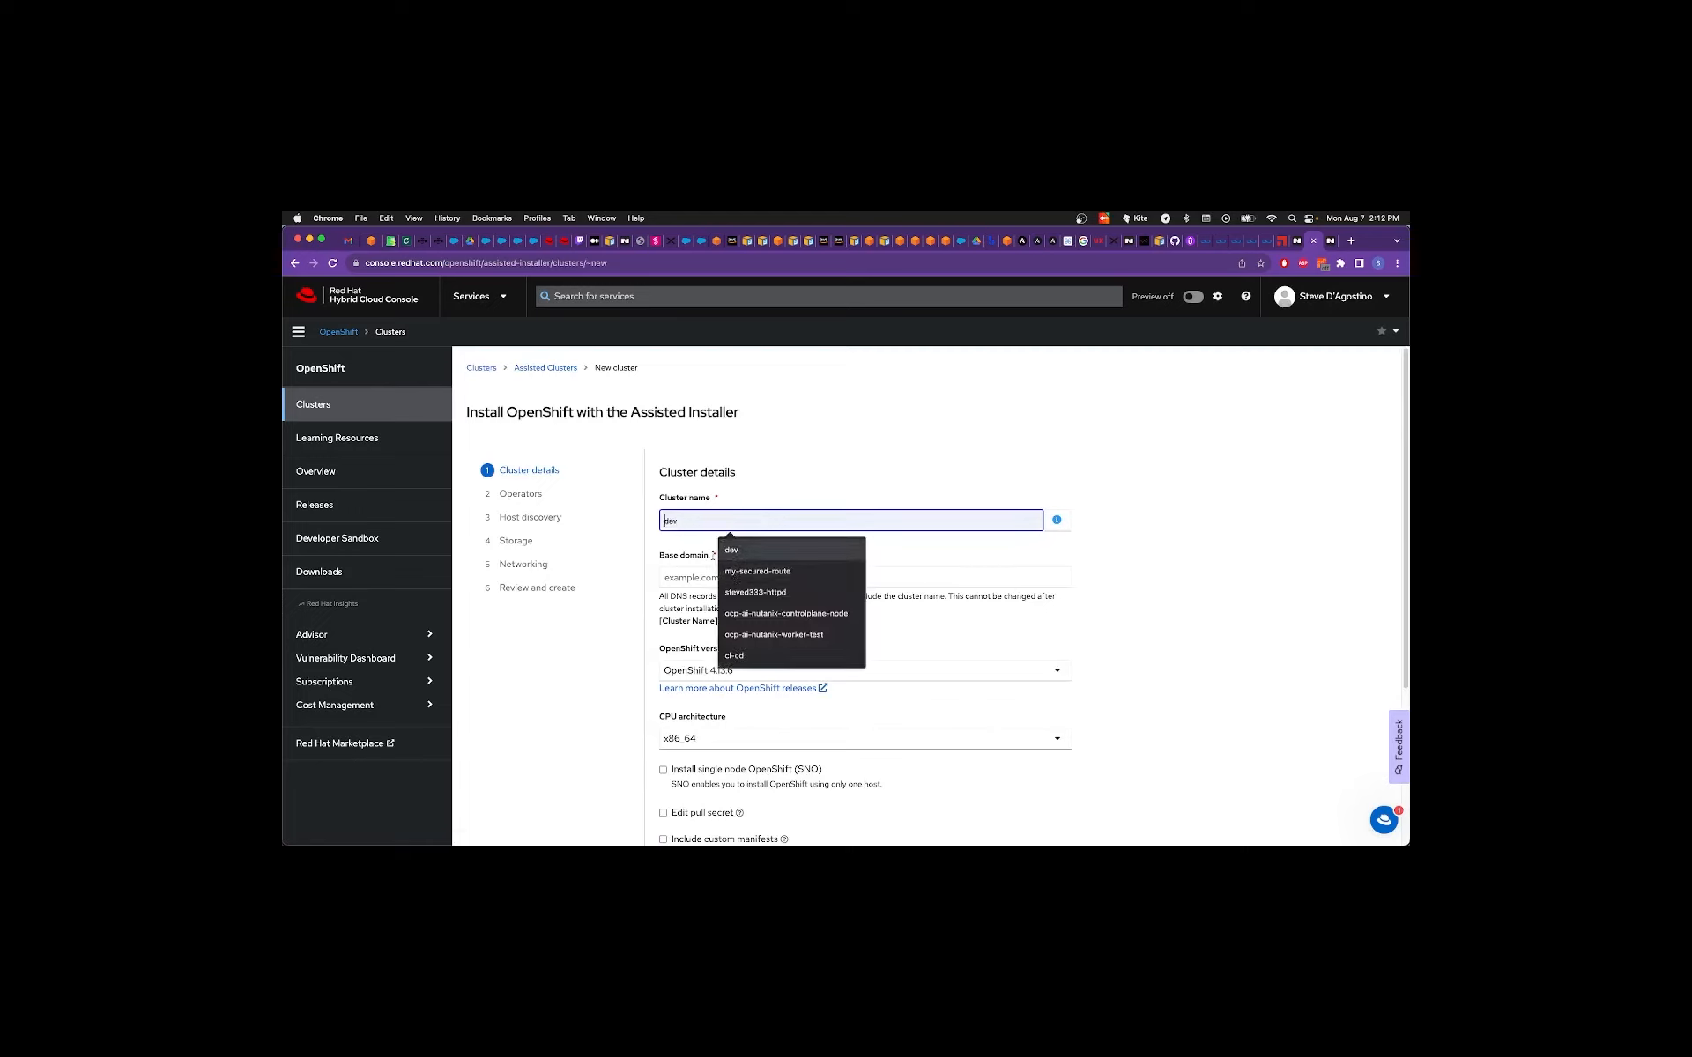
{"action": "type", "text": "ocp-ai-nutanix"}
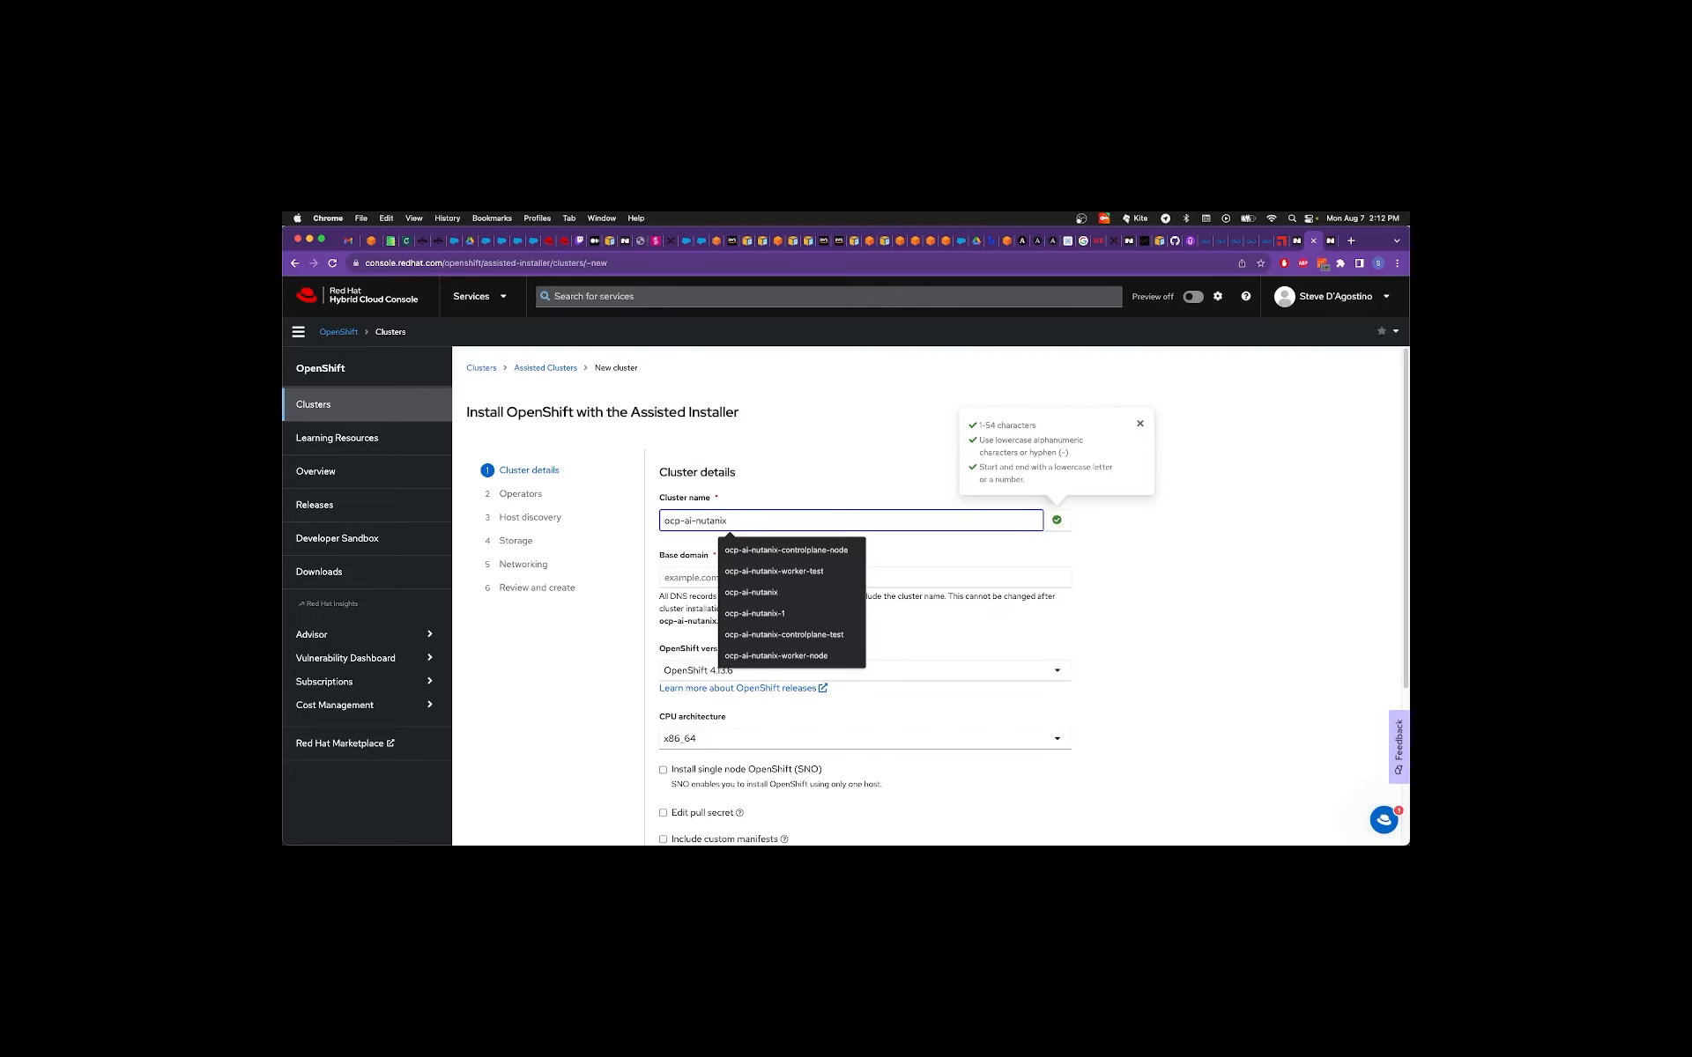
{"action": "type", "text": "-cluster"}
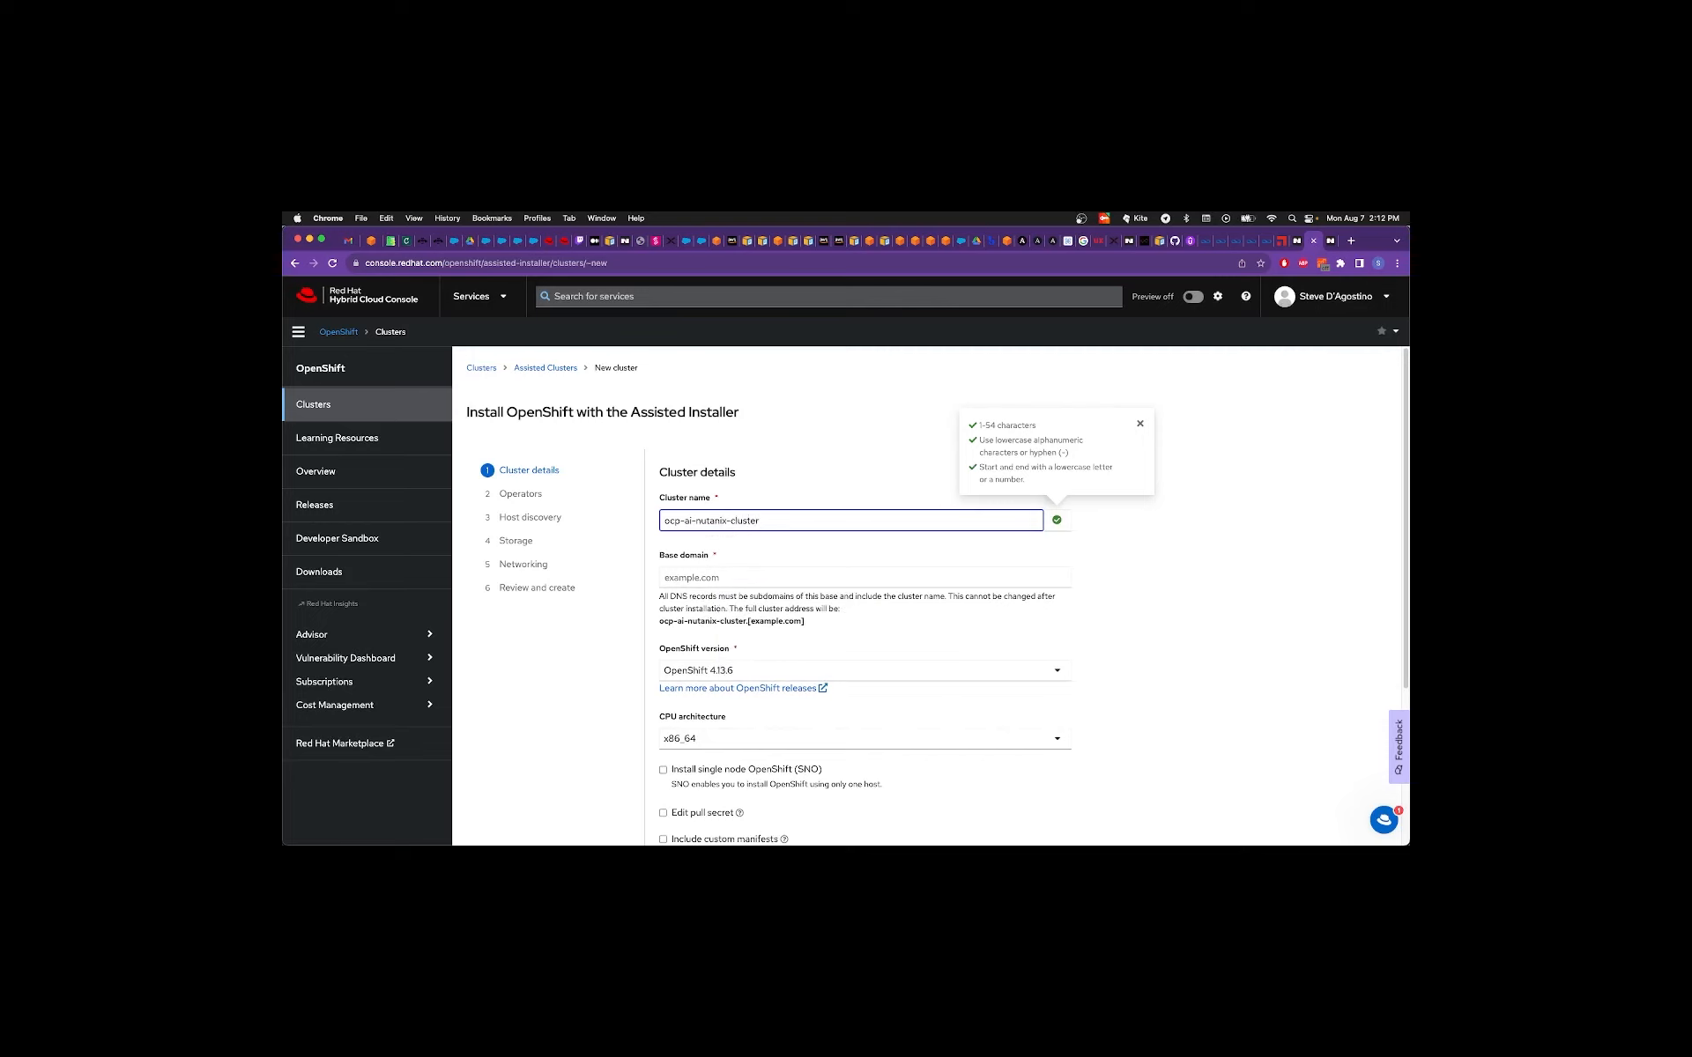
{"action": "left_click", "coordinate": [688, 578]}
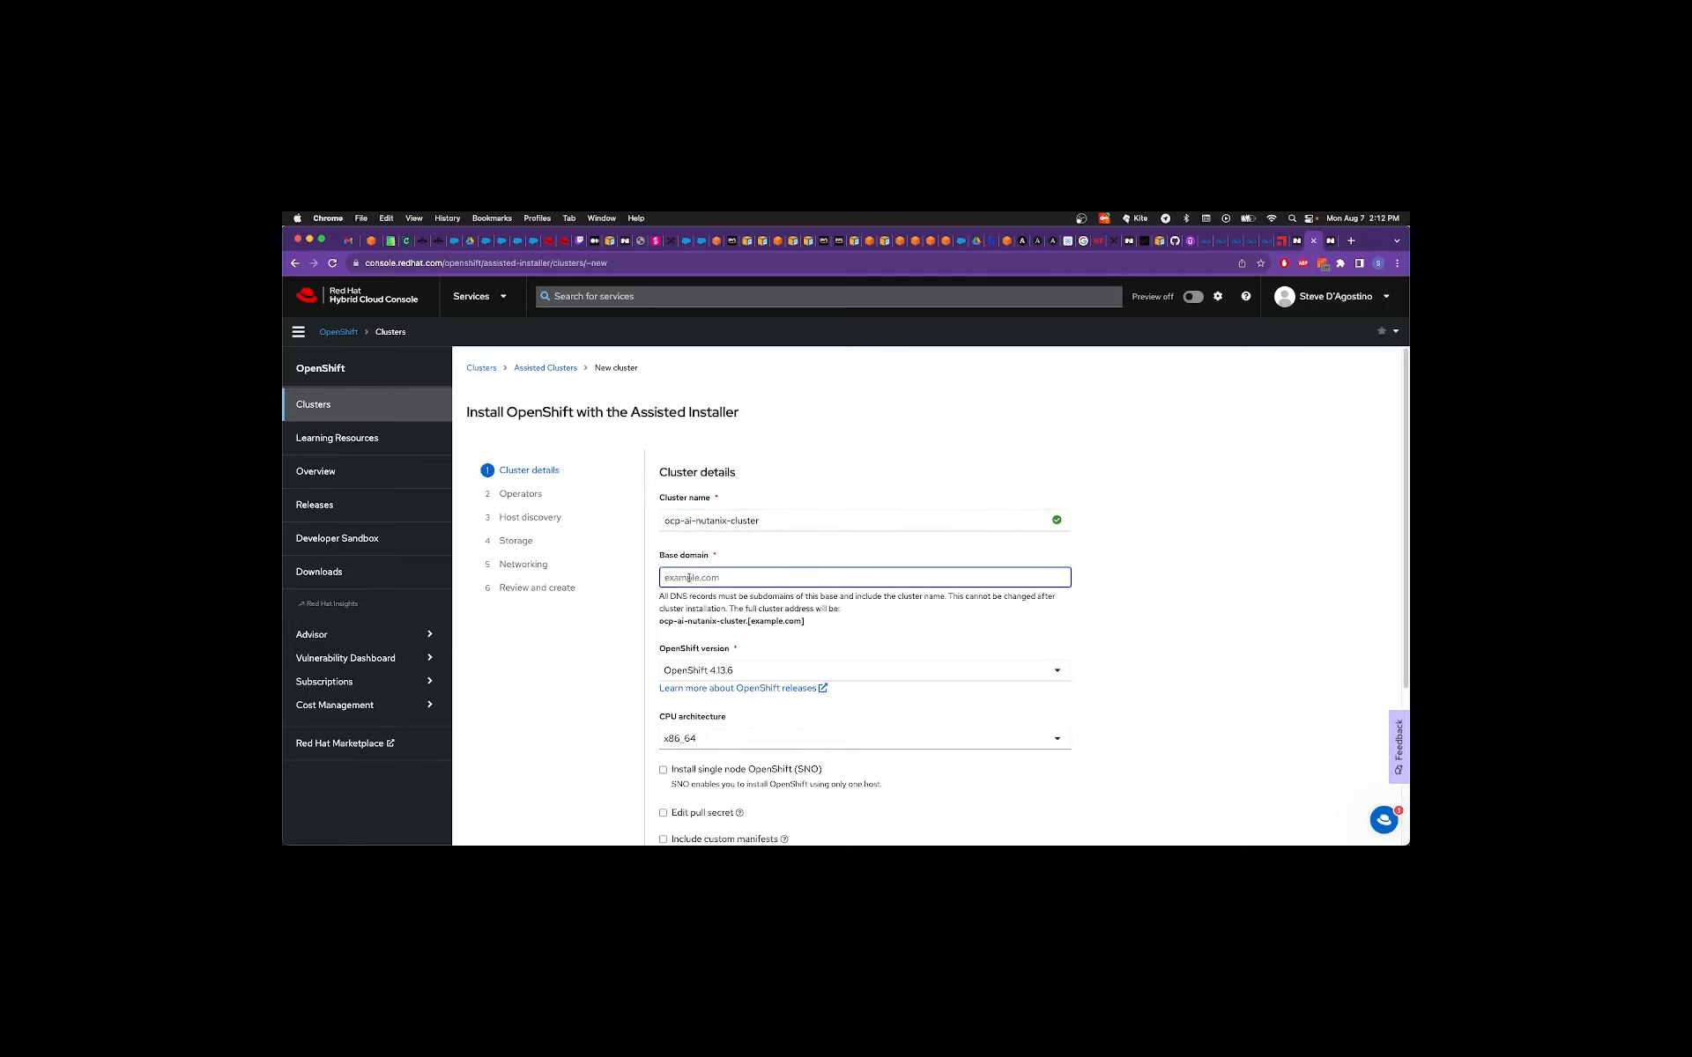
{"action": "left_click", "coordinate": [688, 578]}
{"action": "left_click", "coordinate": [742, 605]}
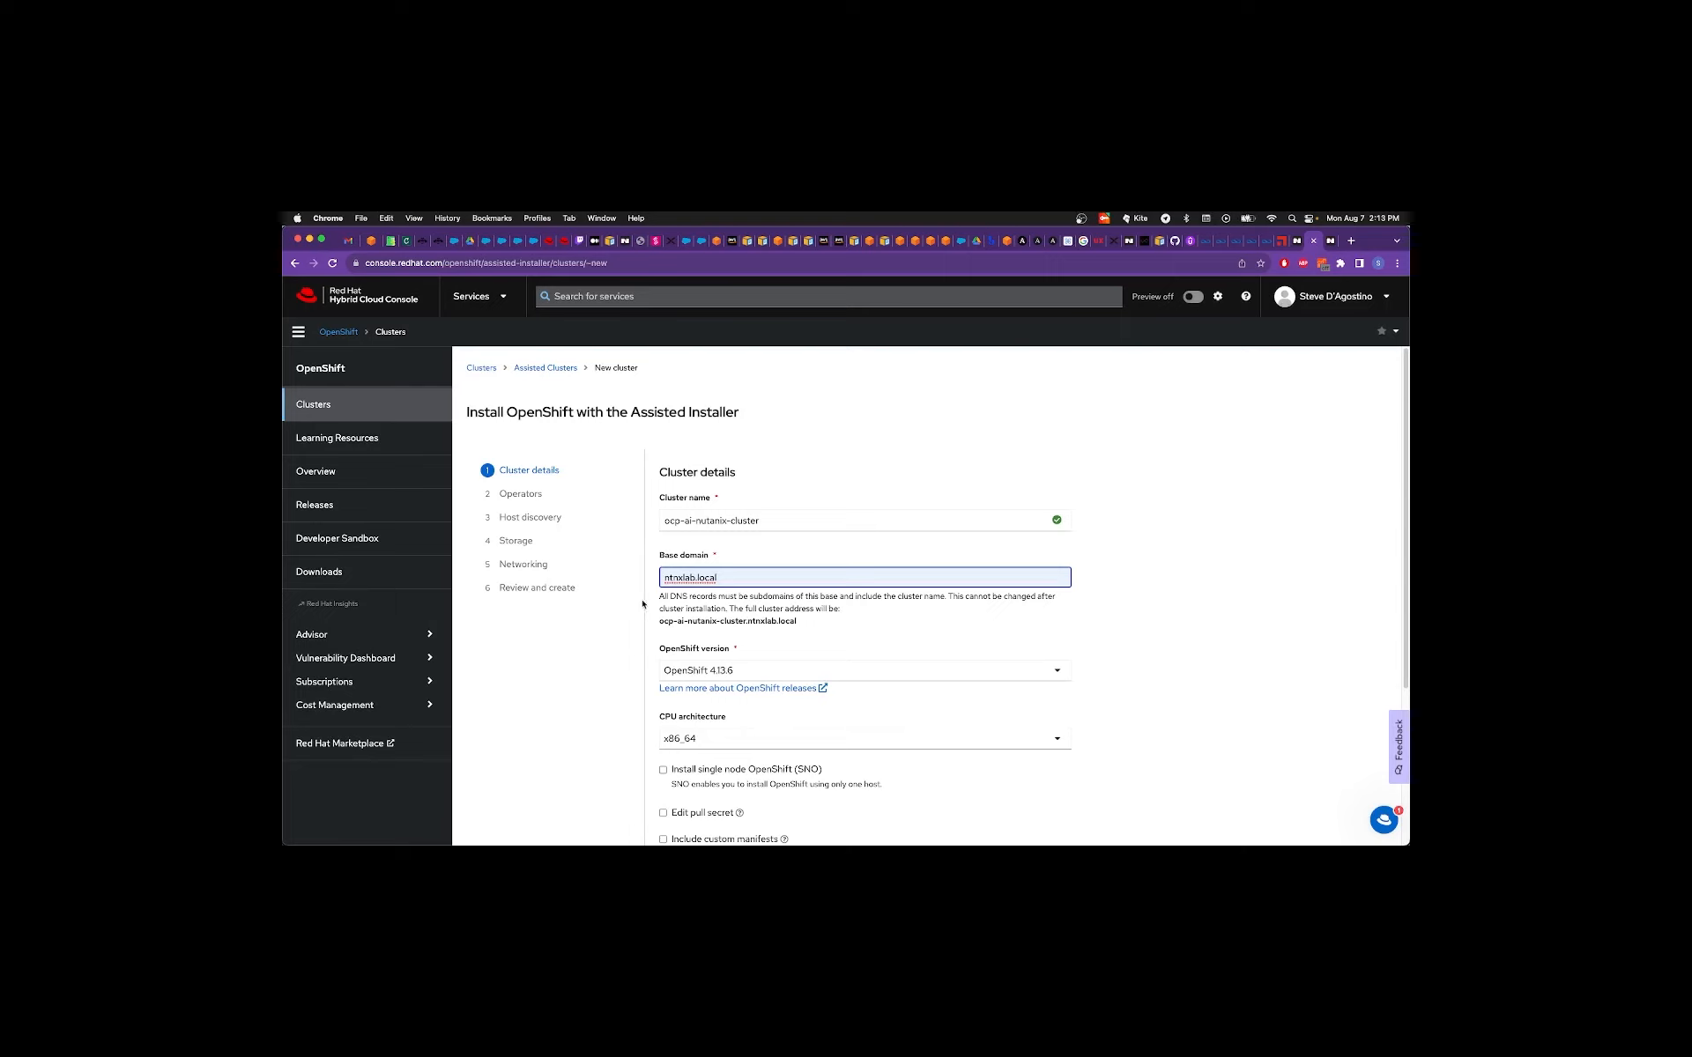
Keep the remaining default cluster details and continue to host discovery without selecting any operators.
{"action": "scroll", "coordinate": [646, 604], "scroll_direction": "down", "scroll_amount": 4}
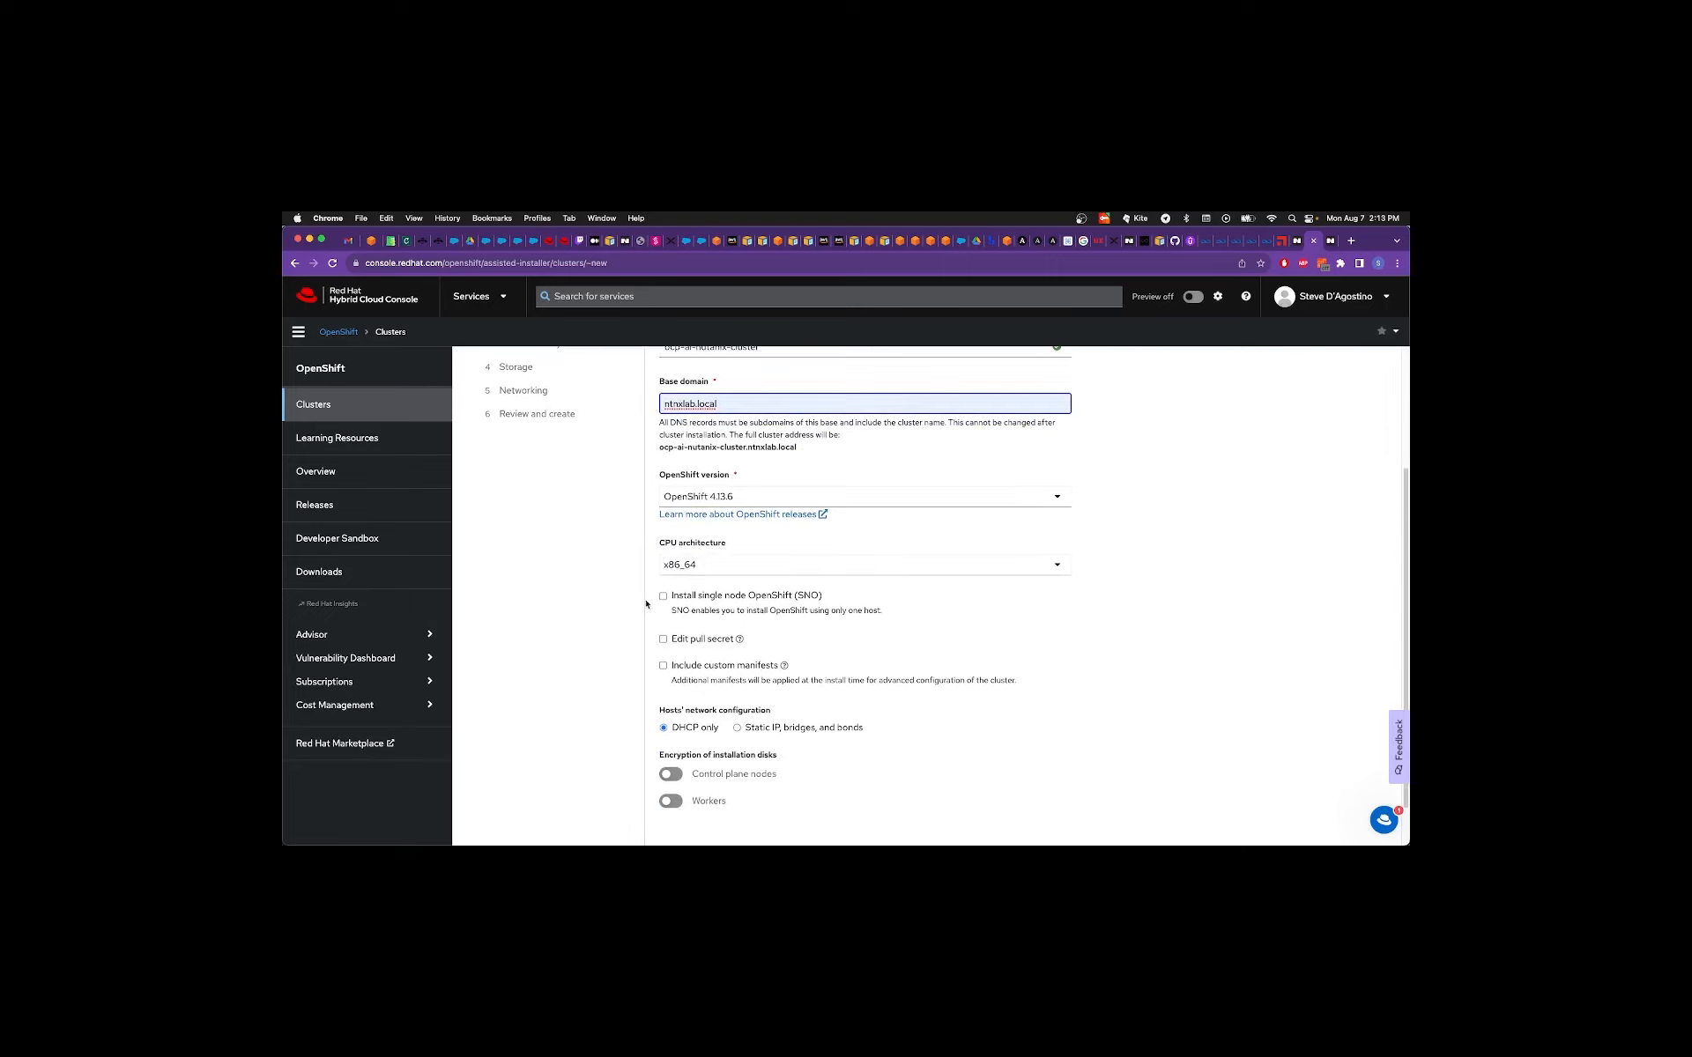
{"action": "scroll", "coordinate": [646, 604], "scroll_direction": "down", "scroll_amount": 1}
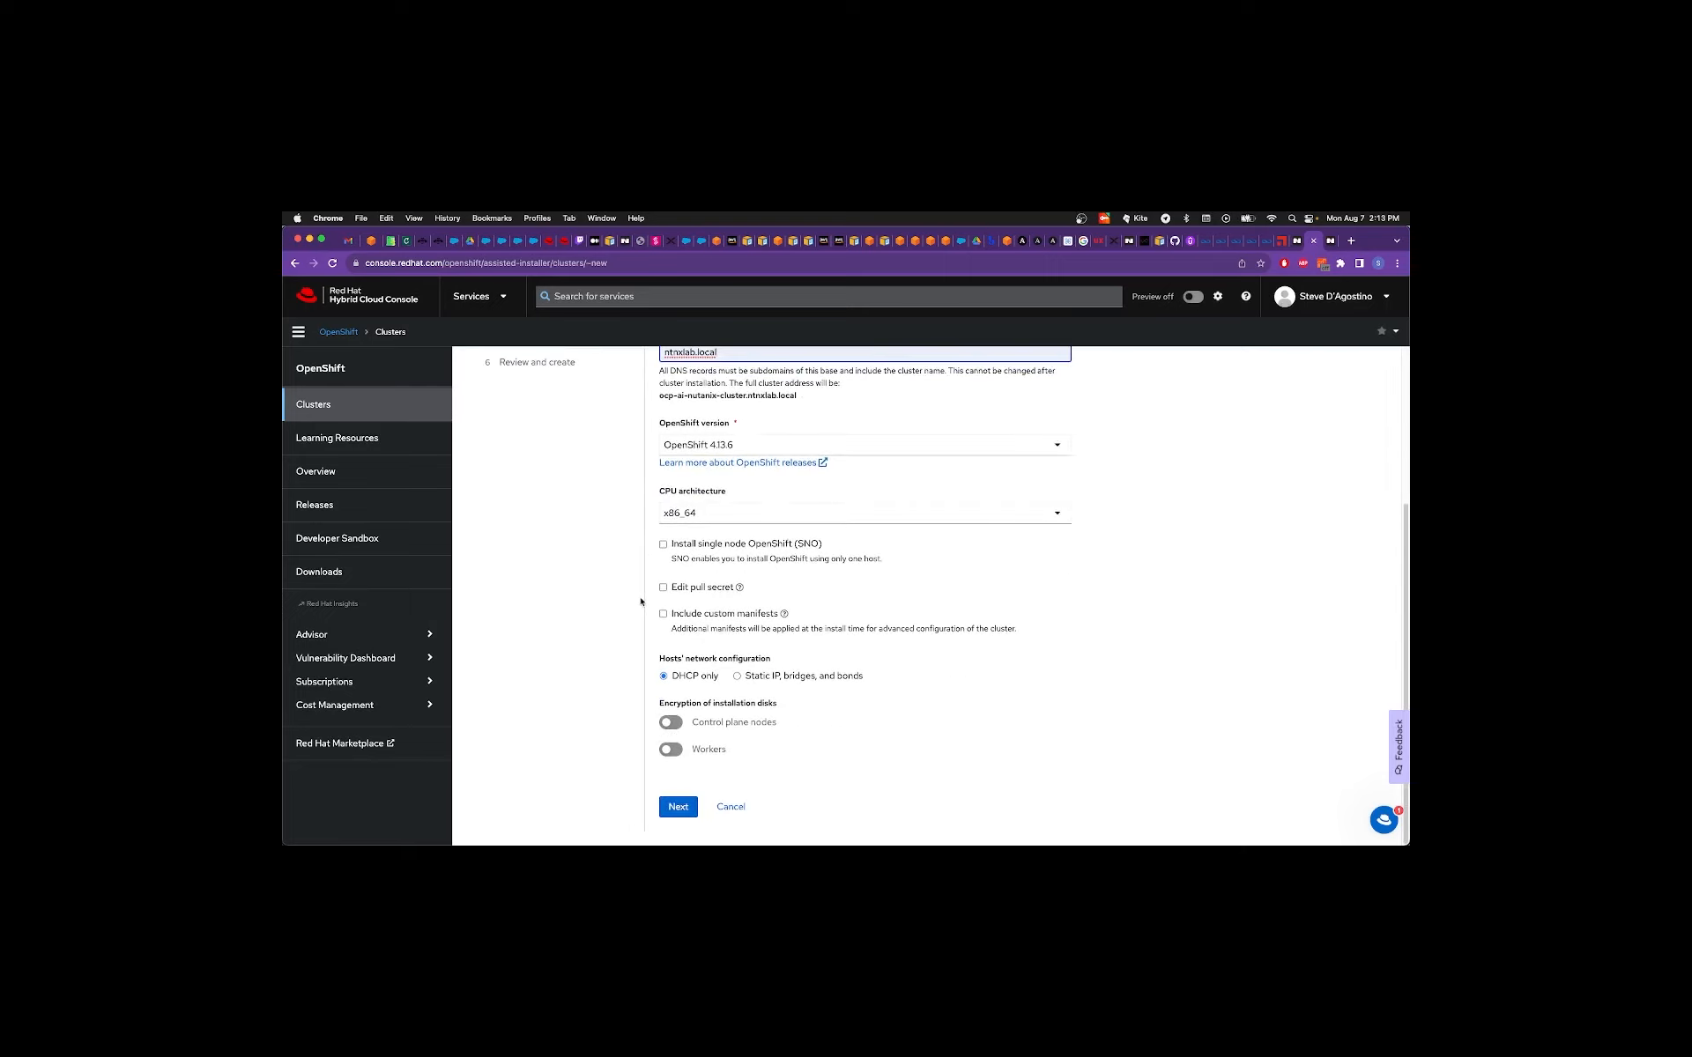
{"action": "left_click", "coordinate": [685, 810]}
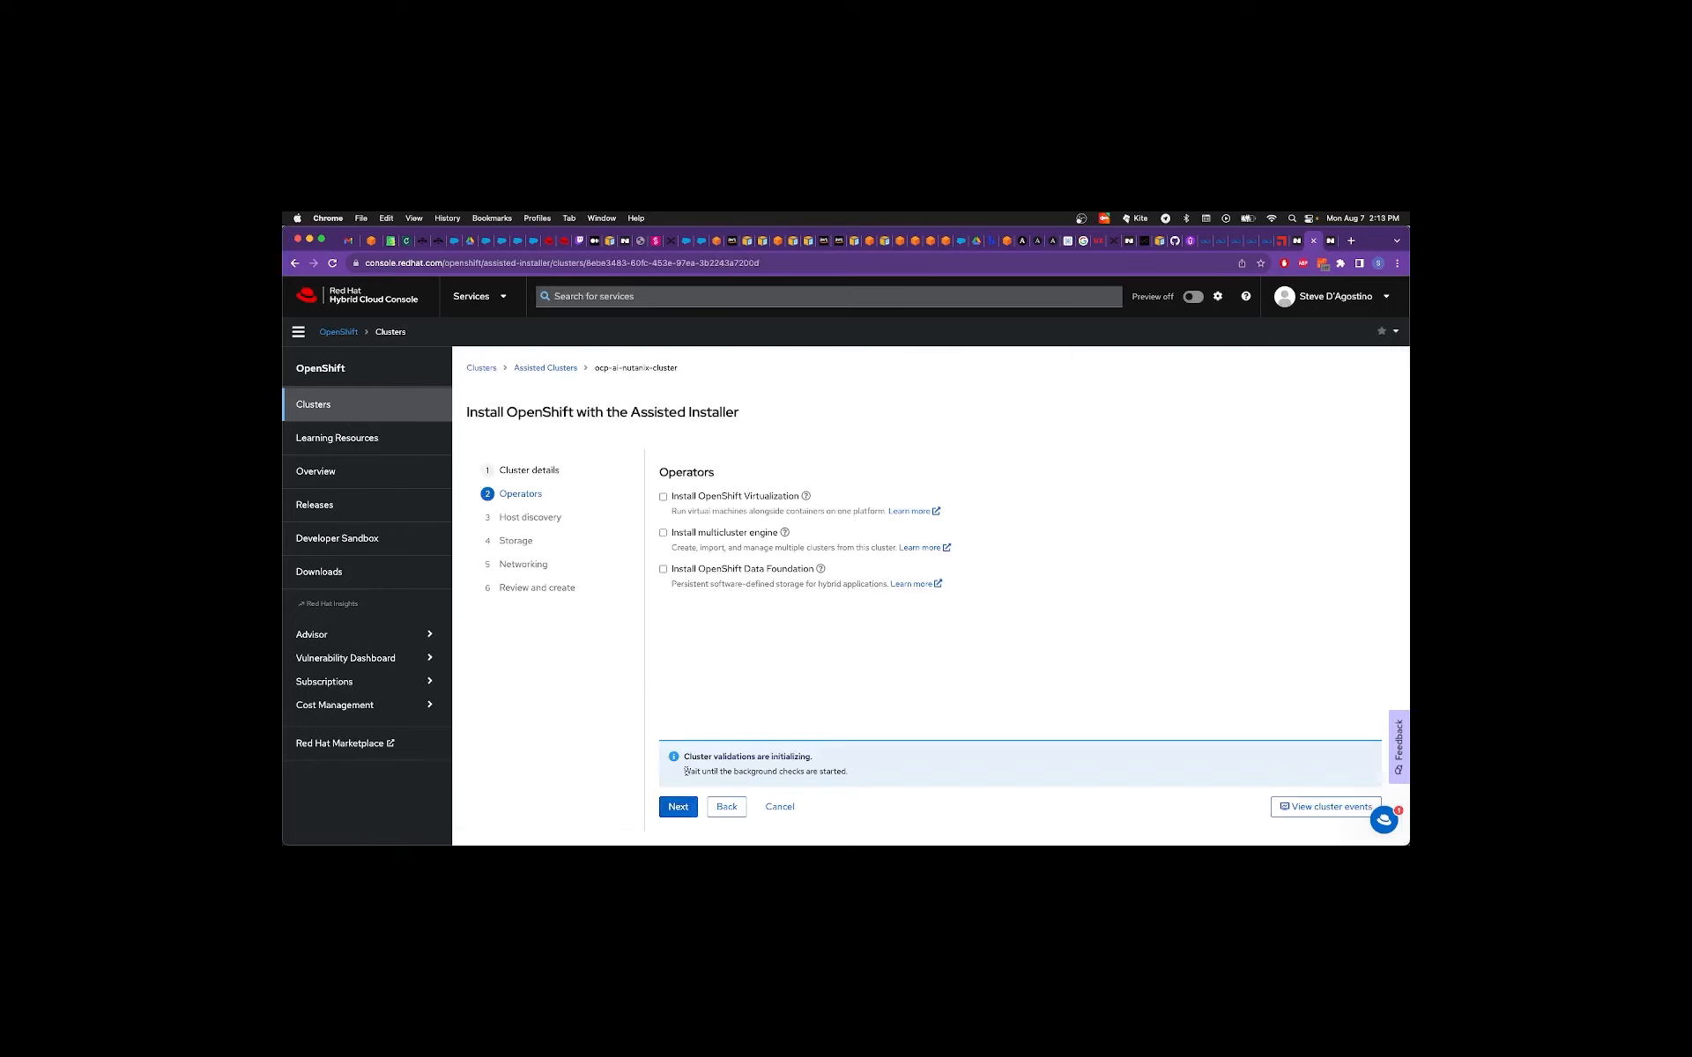
{"action": "left_click", "coordinate": [681, 808]}
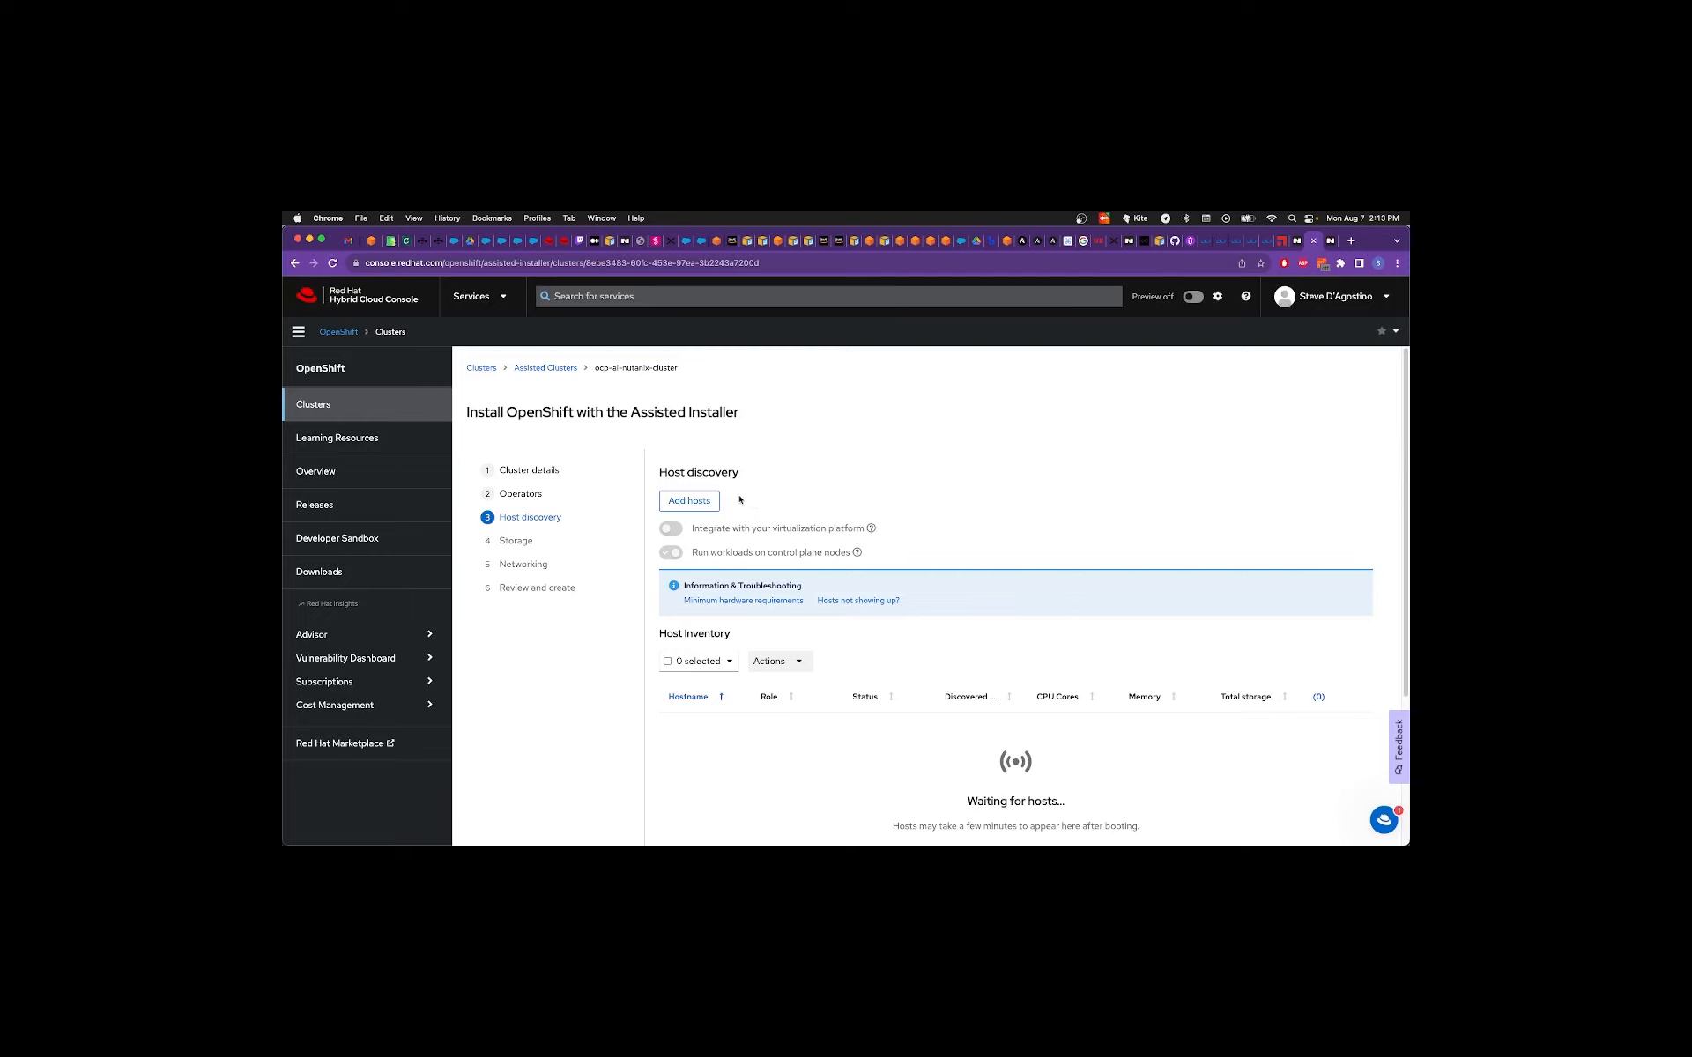
Generate a Discovery ISO for adding hosts, using the self-contained full image file provisioning type and the SSH public key file.
{"action": "left_click", "coordinate": [694, 503]}
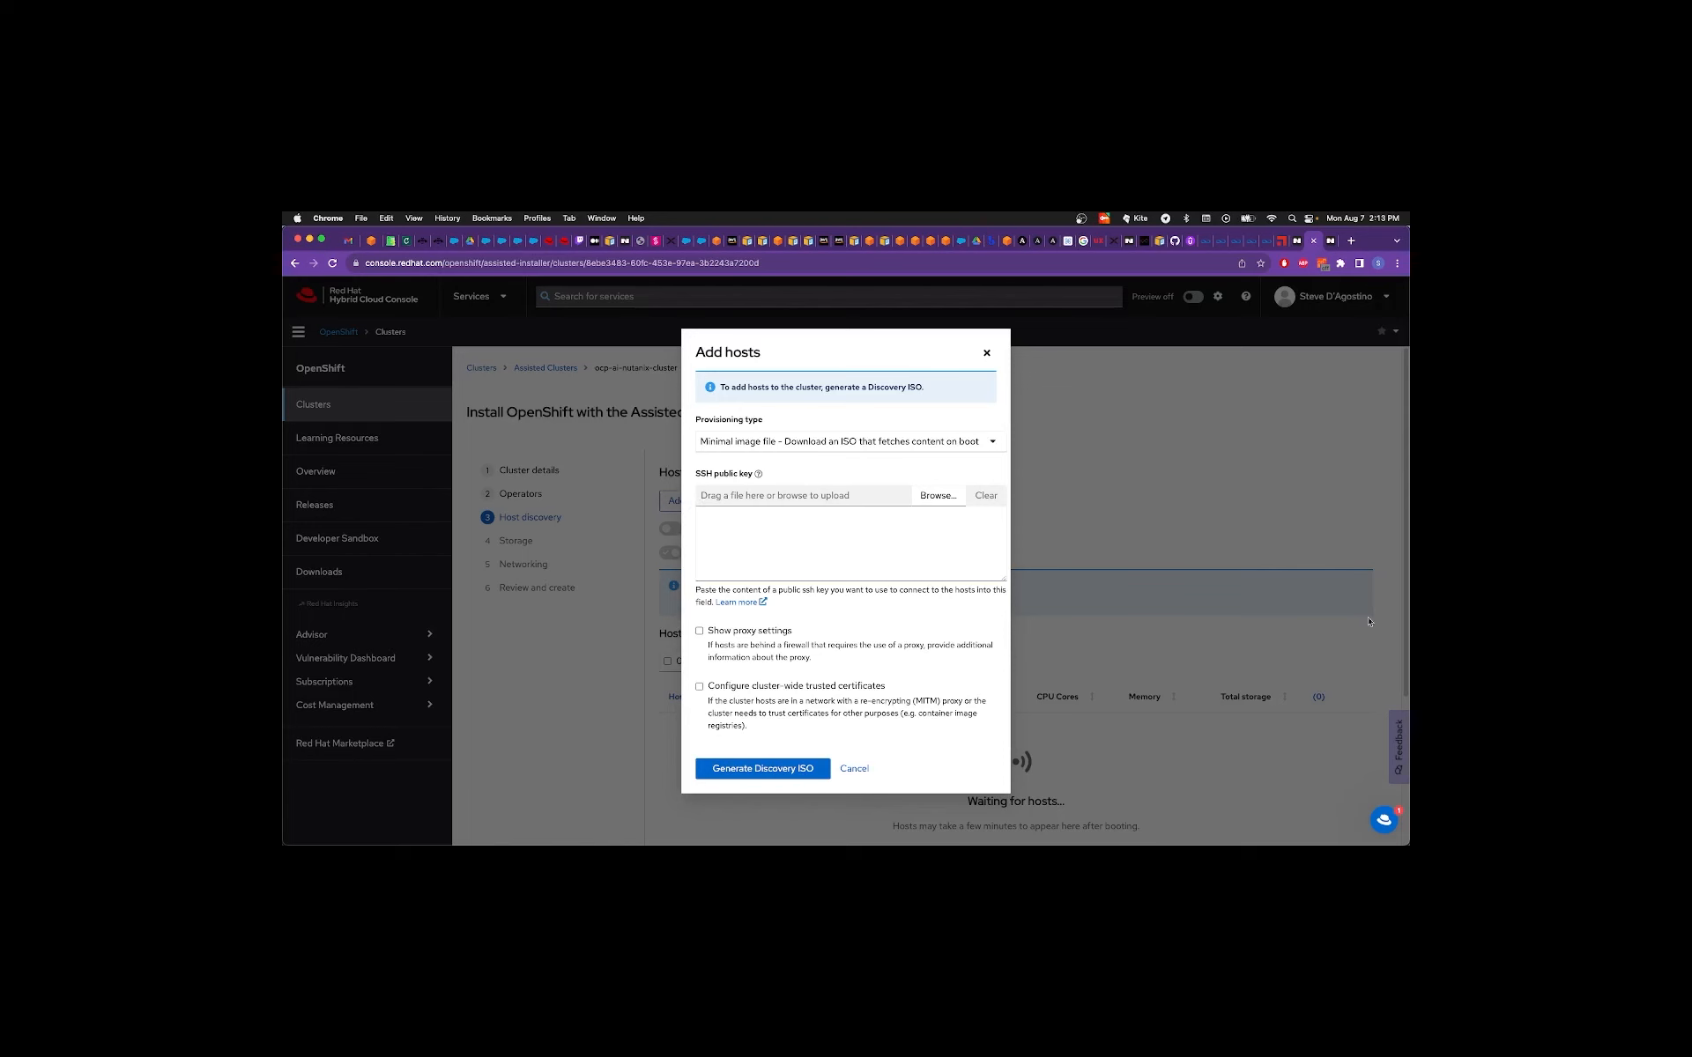
{"action": "key", "text": "ctrl+Up"}
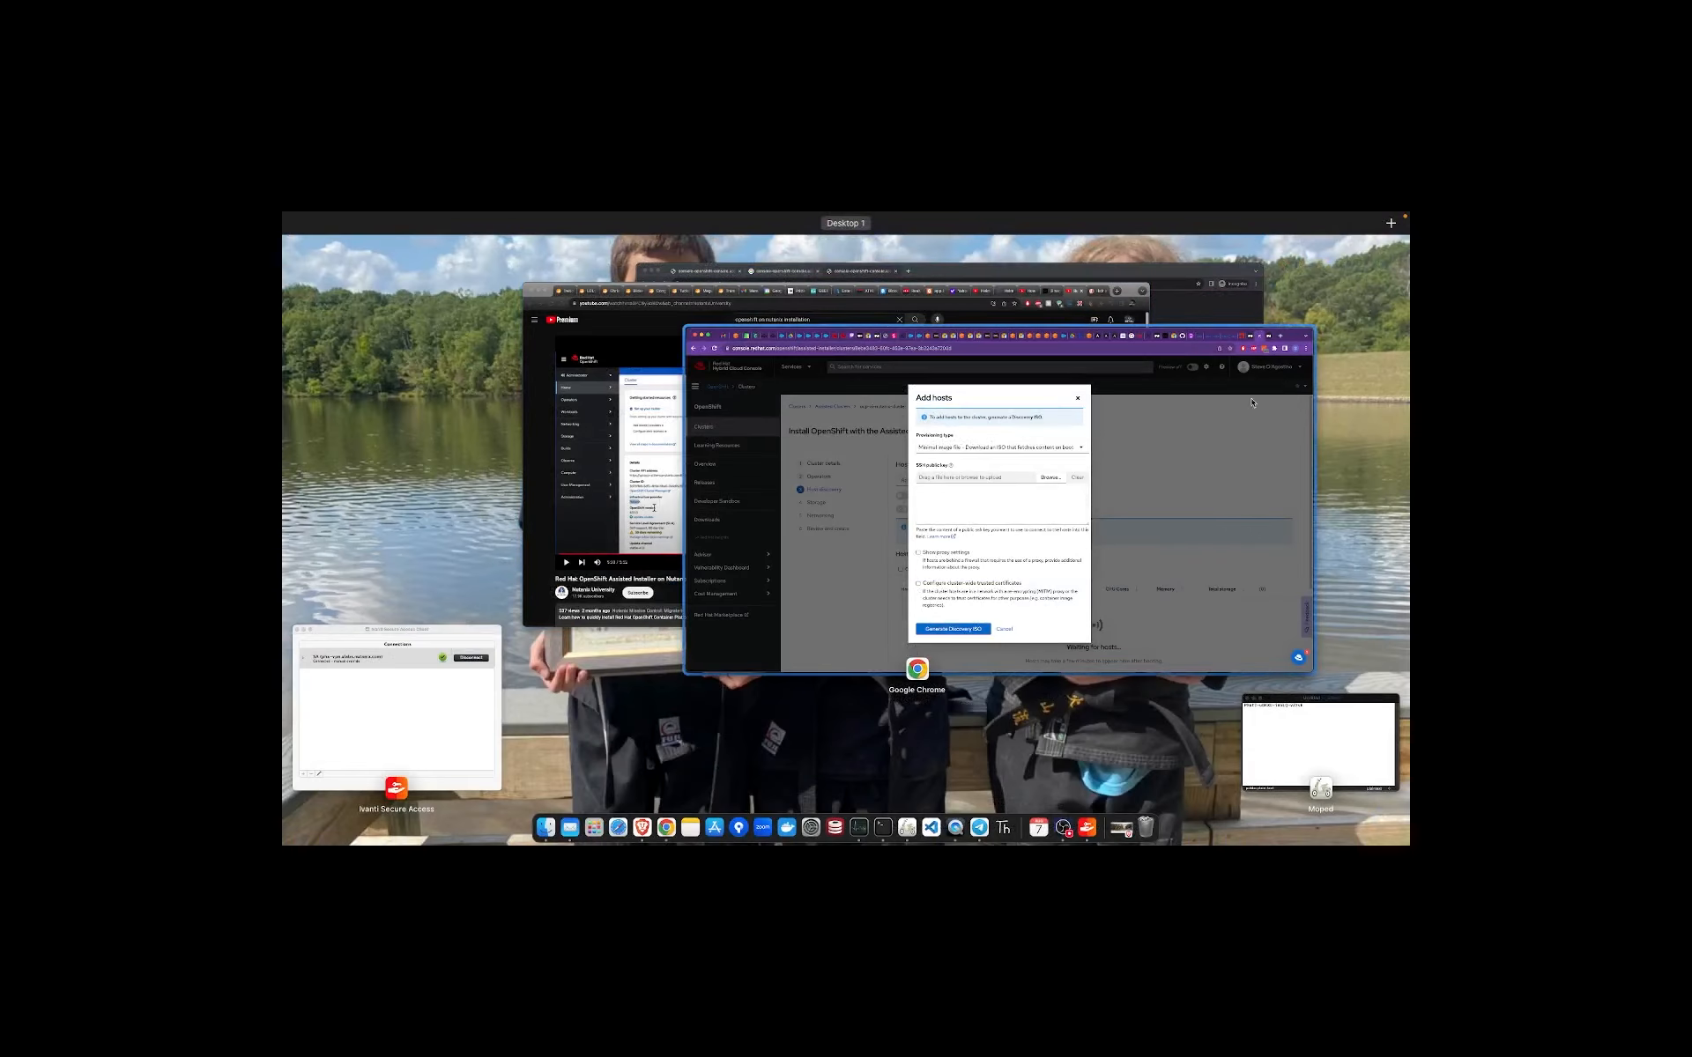
{"action": "key", "text": "ctrl+Up"}
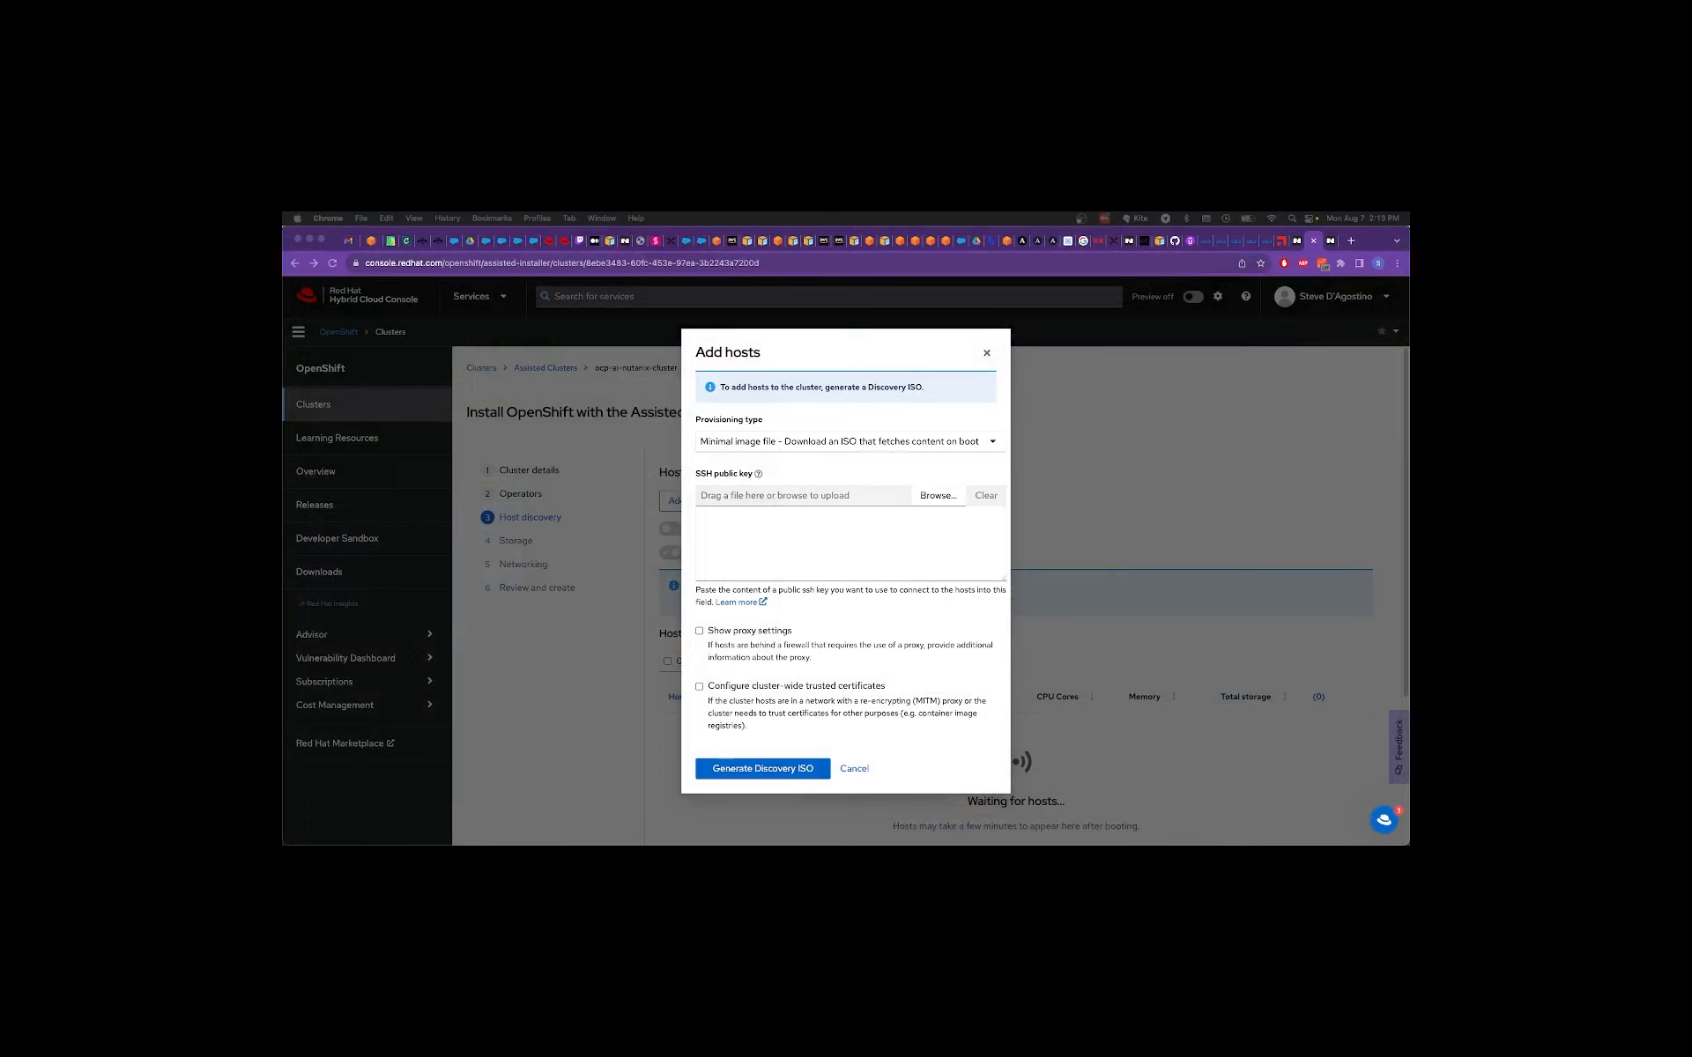
{"action": "left_click", "coordinate": [759, 444]}
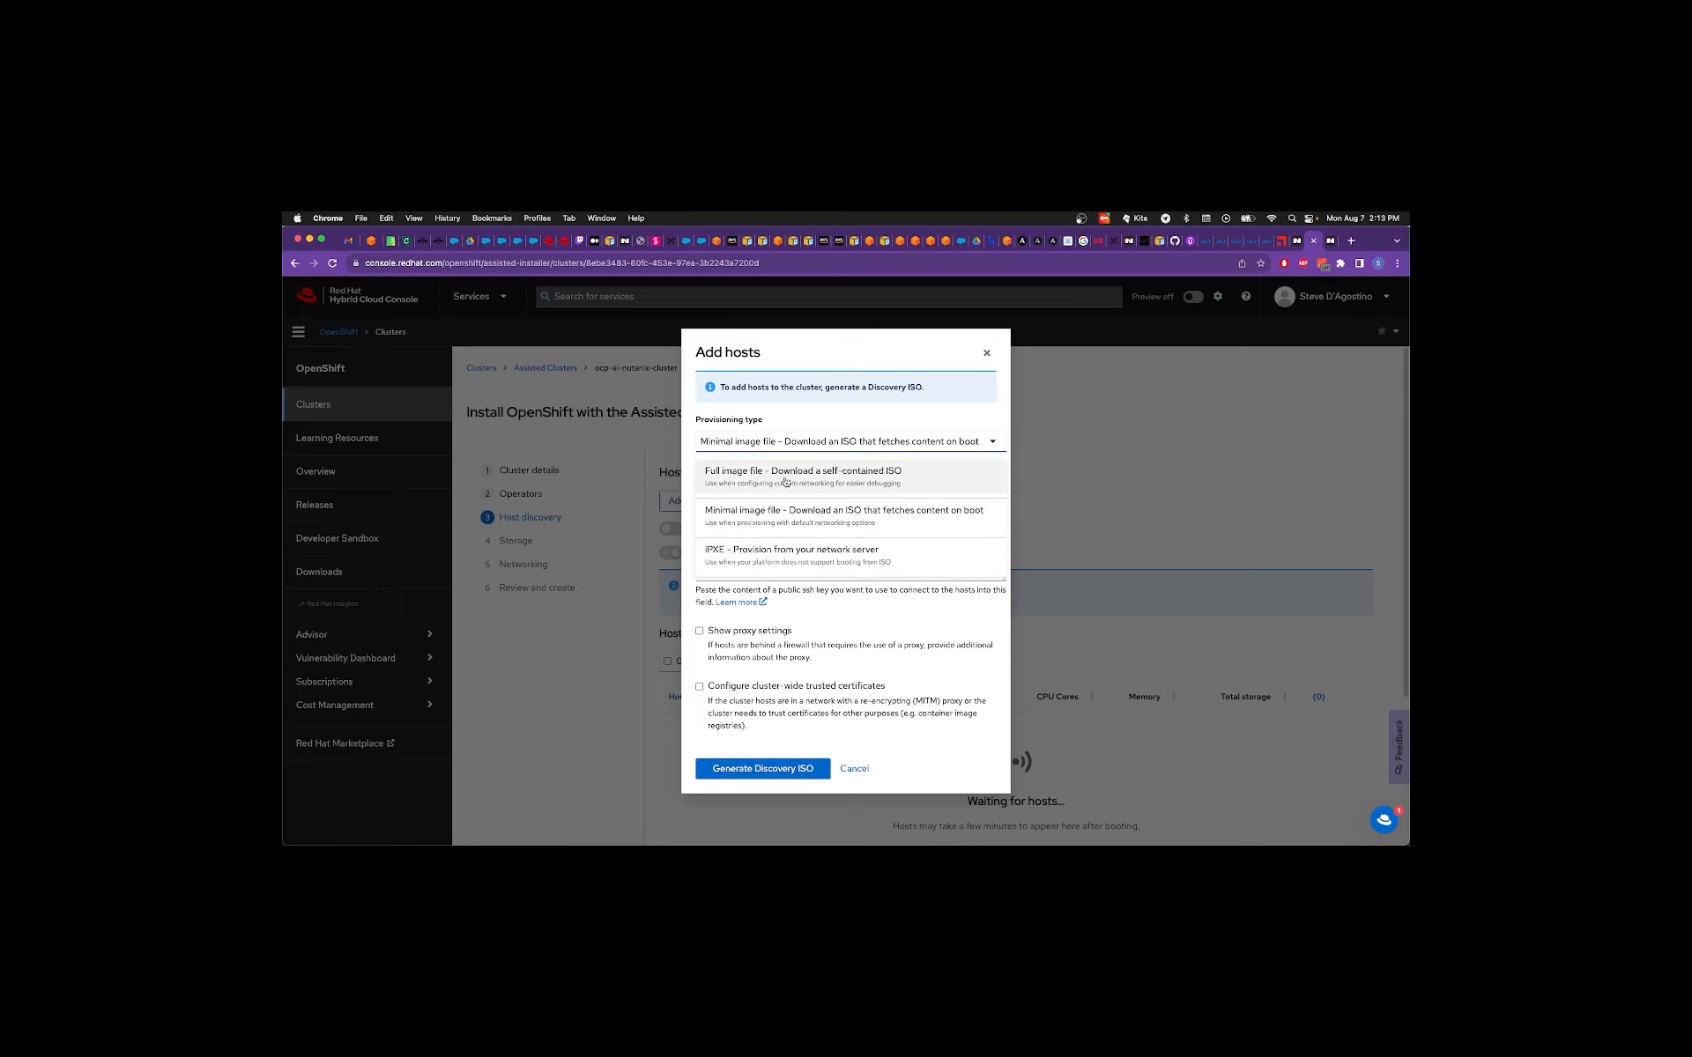
{"action": "left_click", "coordinate": [785, 481]}
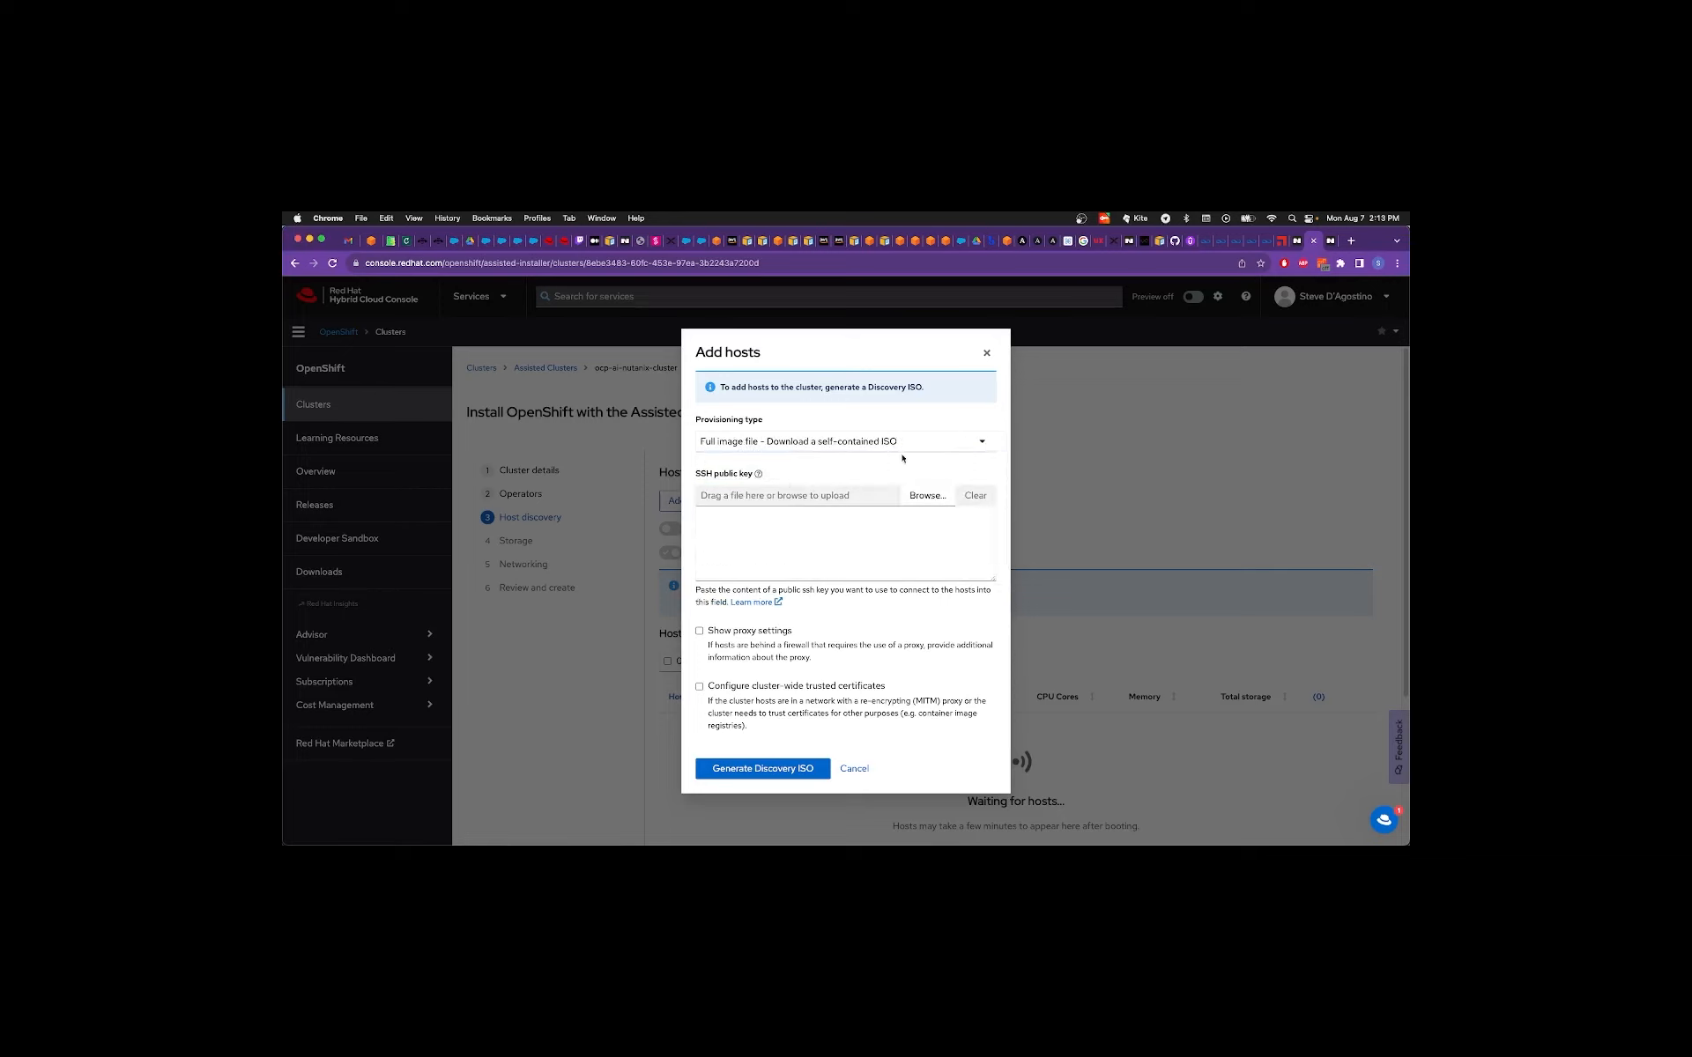
{"action": "left_click_drag", "start_coordinate": [1299, 636], "coordinate": [815, 550]}
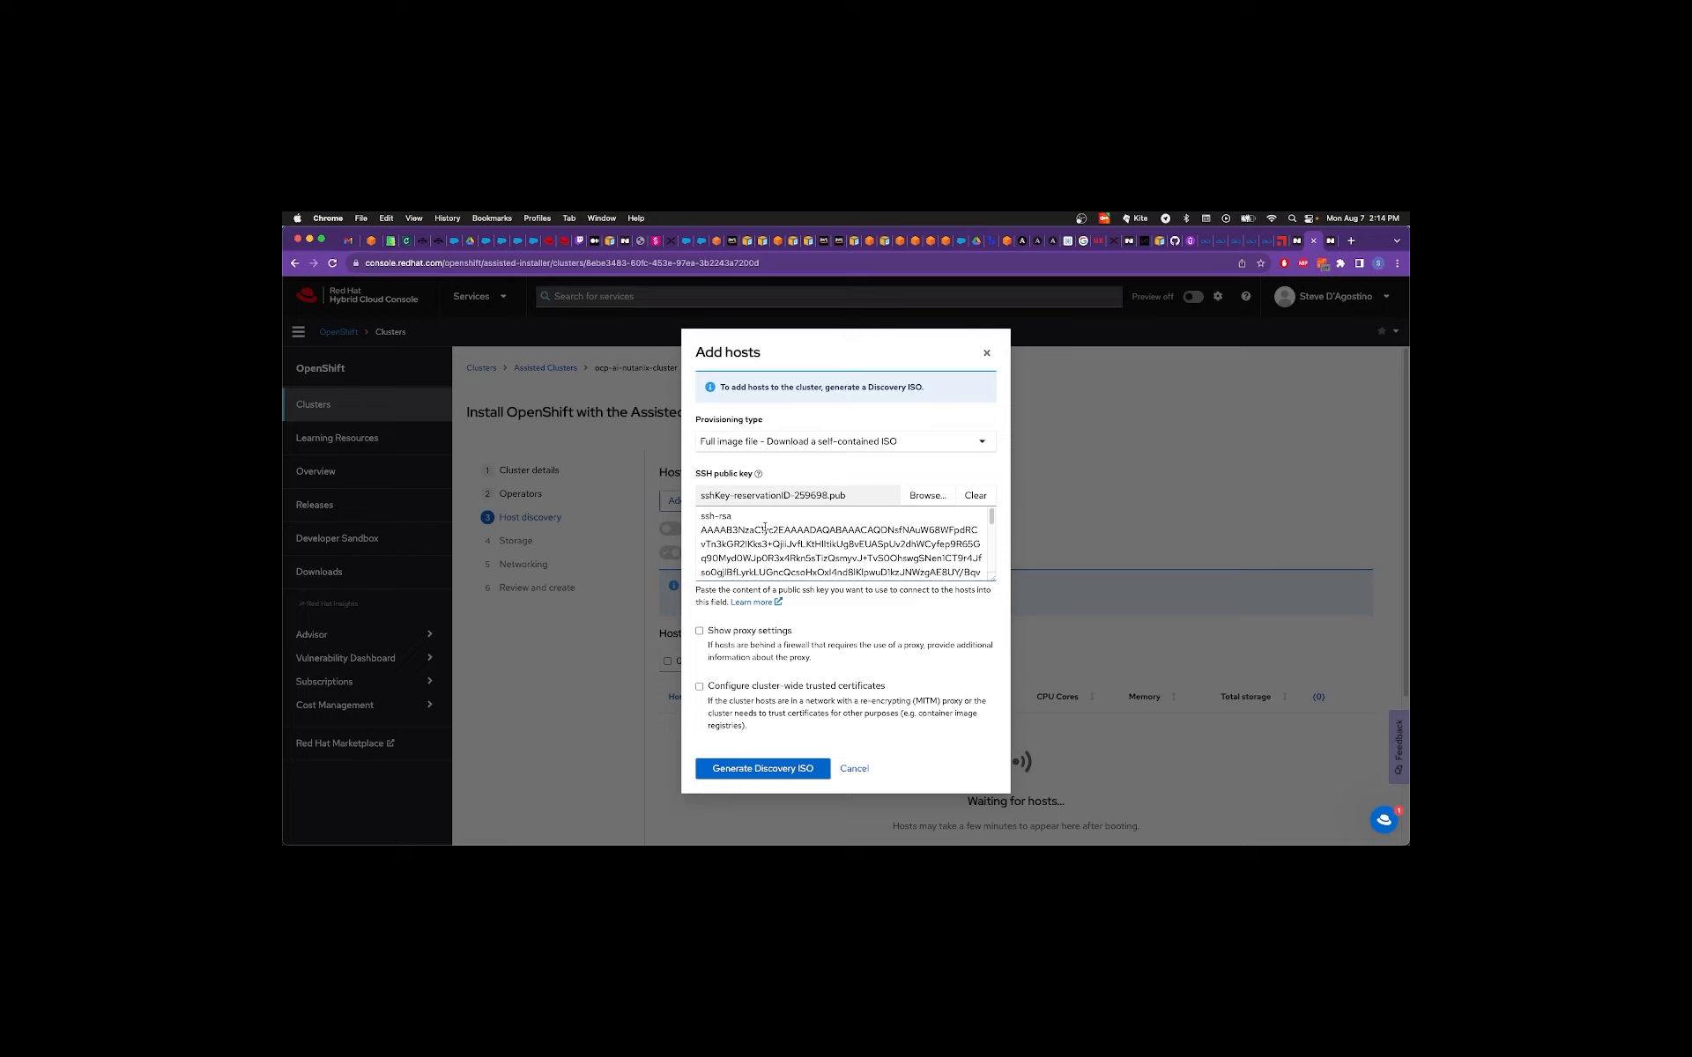
{"action": "left_click", "coordinate": [788, 770]}
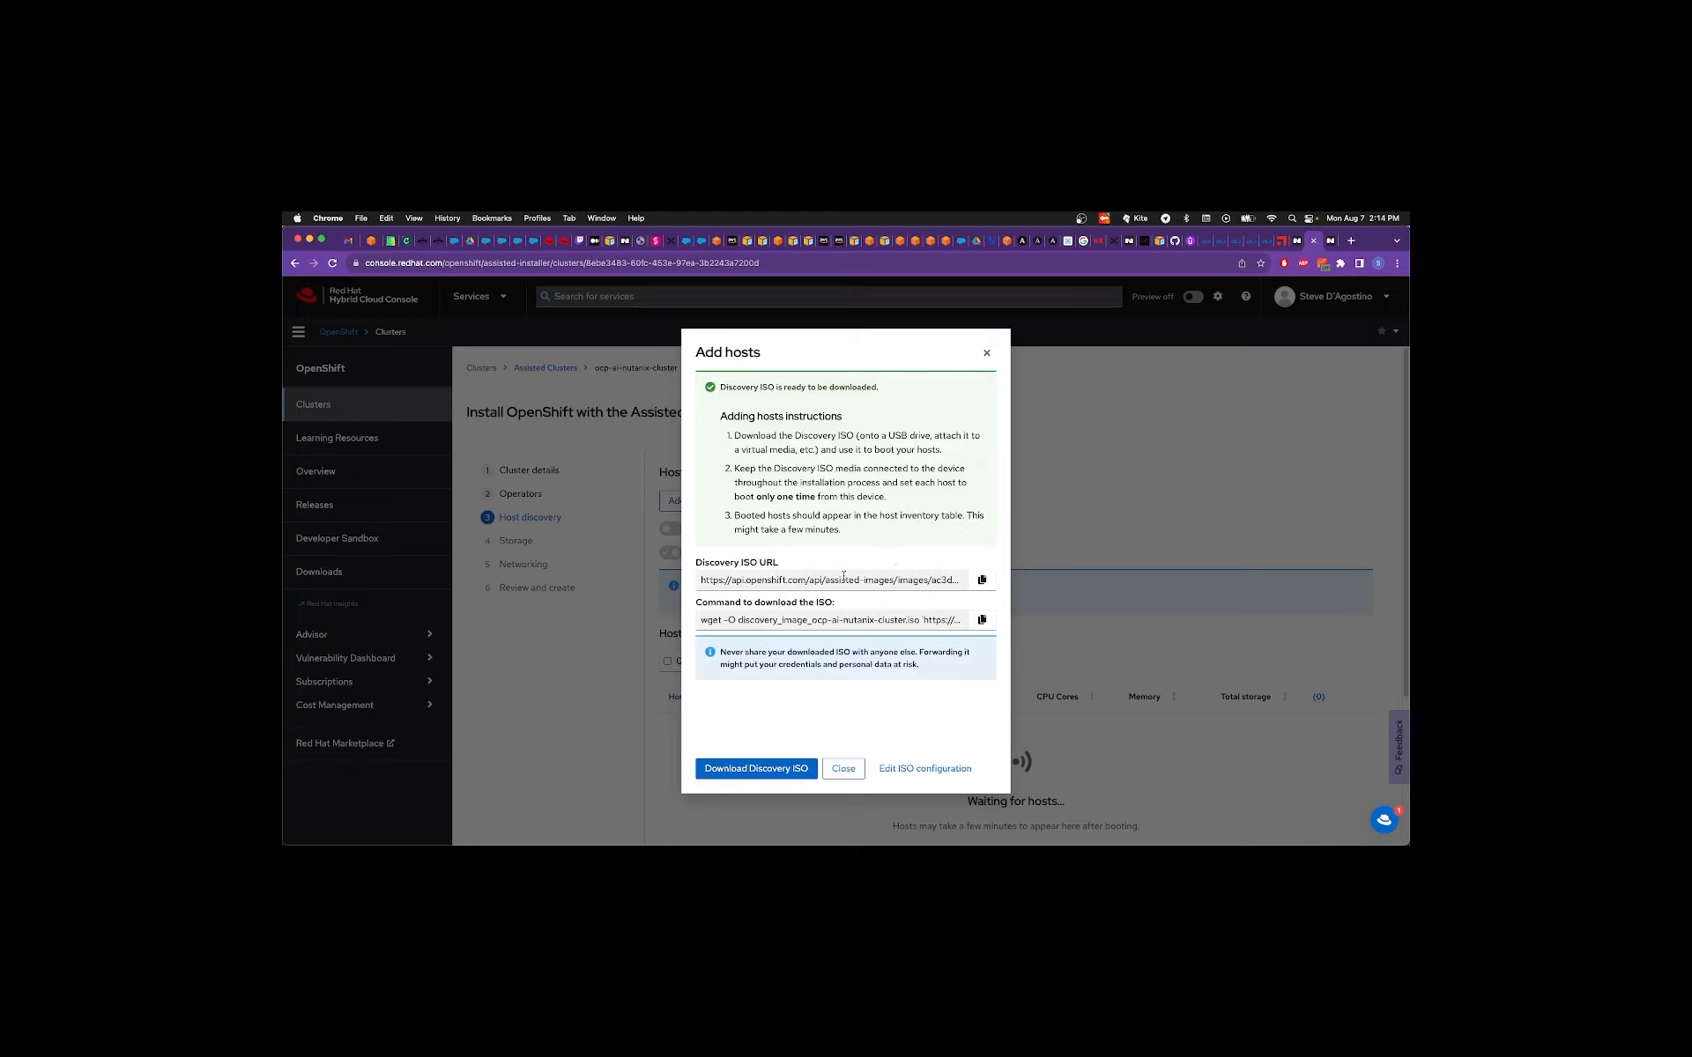
Copy the Discovery ISO URL and load it as the source of a new image in Prism Central.
{"action": "left_click", "coordinate": [980, 580]}
{"action": "left_click", "coordinate": [1331, 244]}
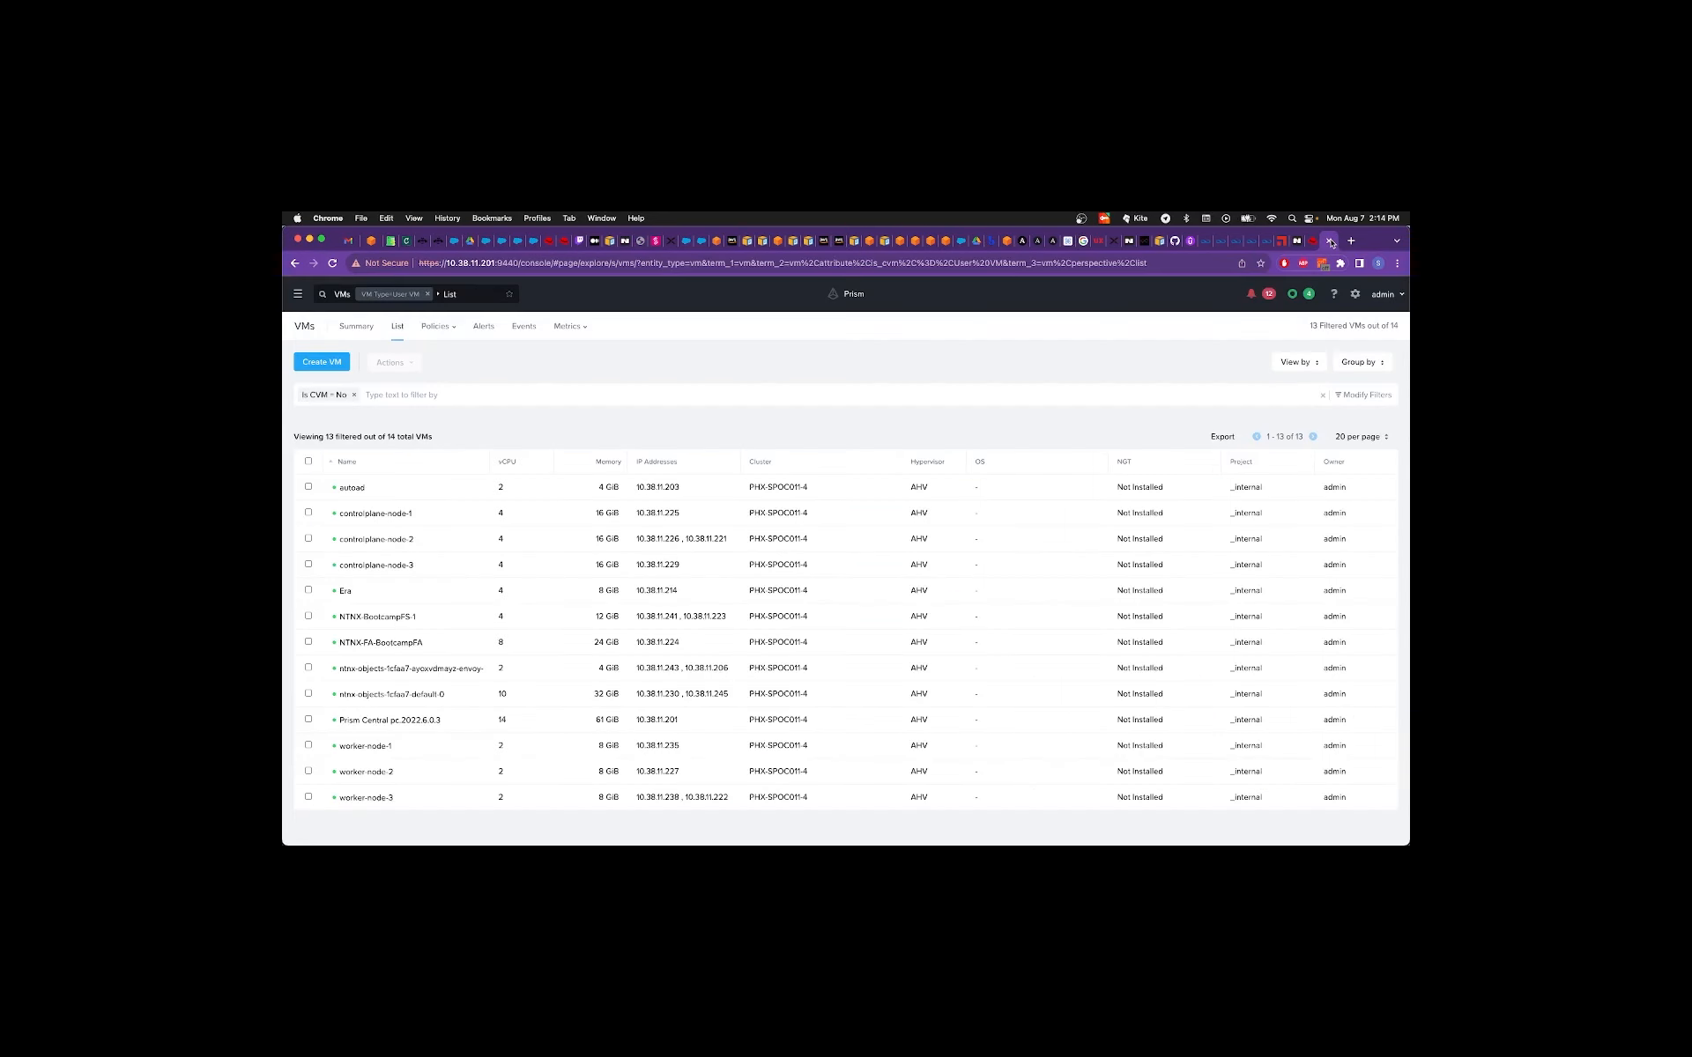
{"action": "left_click", "coordinate": [298, 294]}
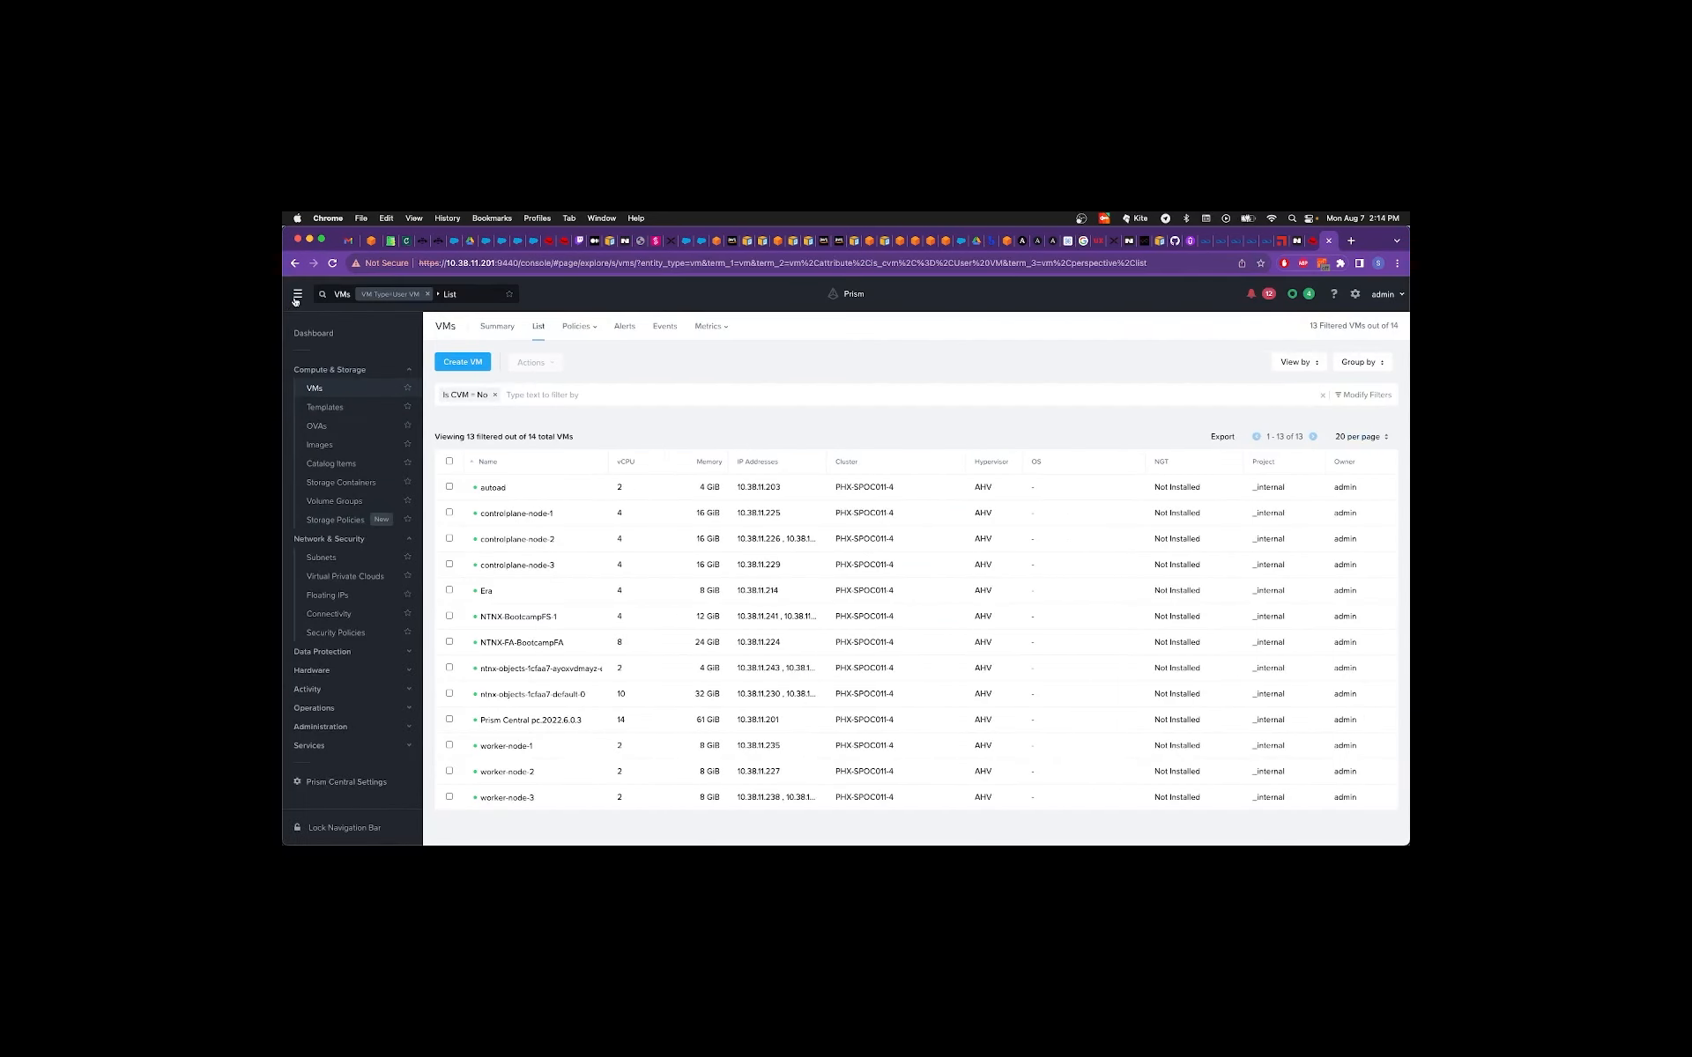
{"action": "left_click", "coordinate": [319, 445]}
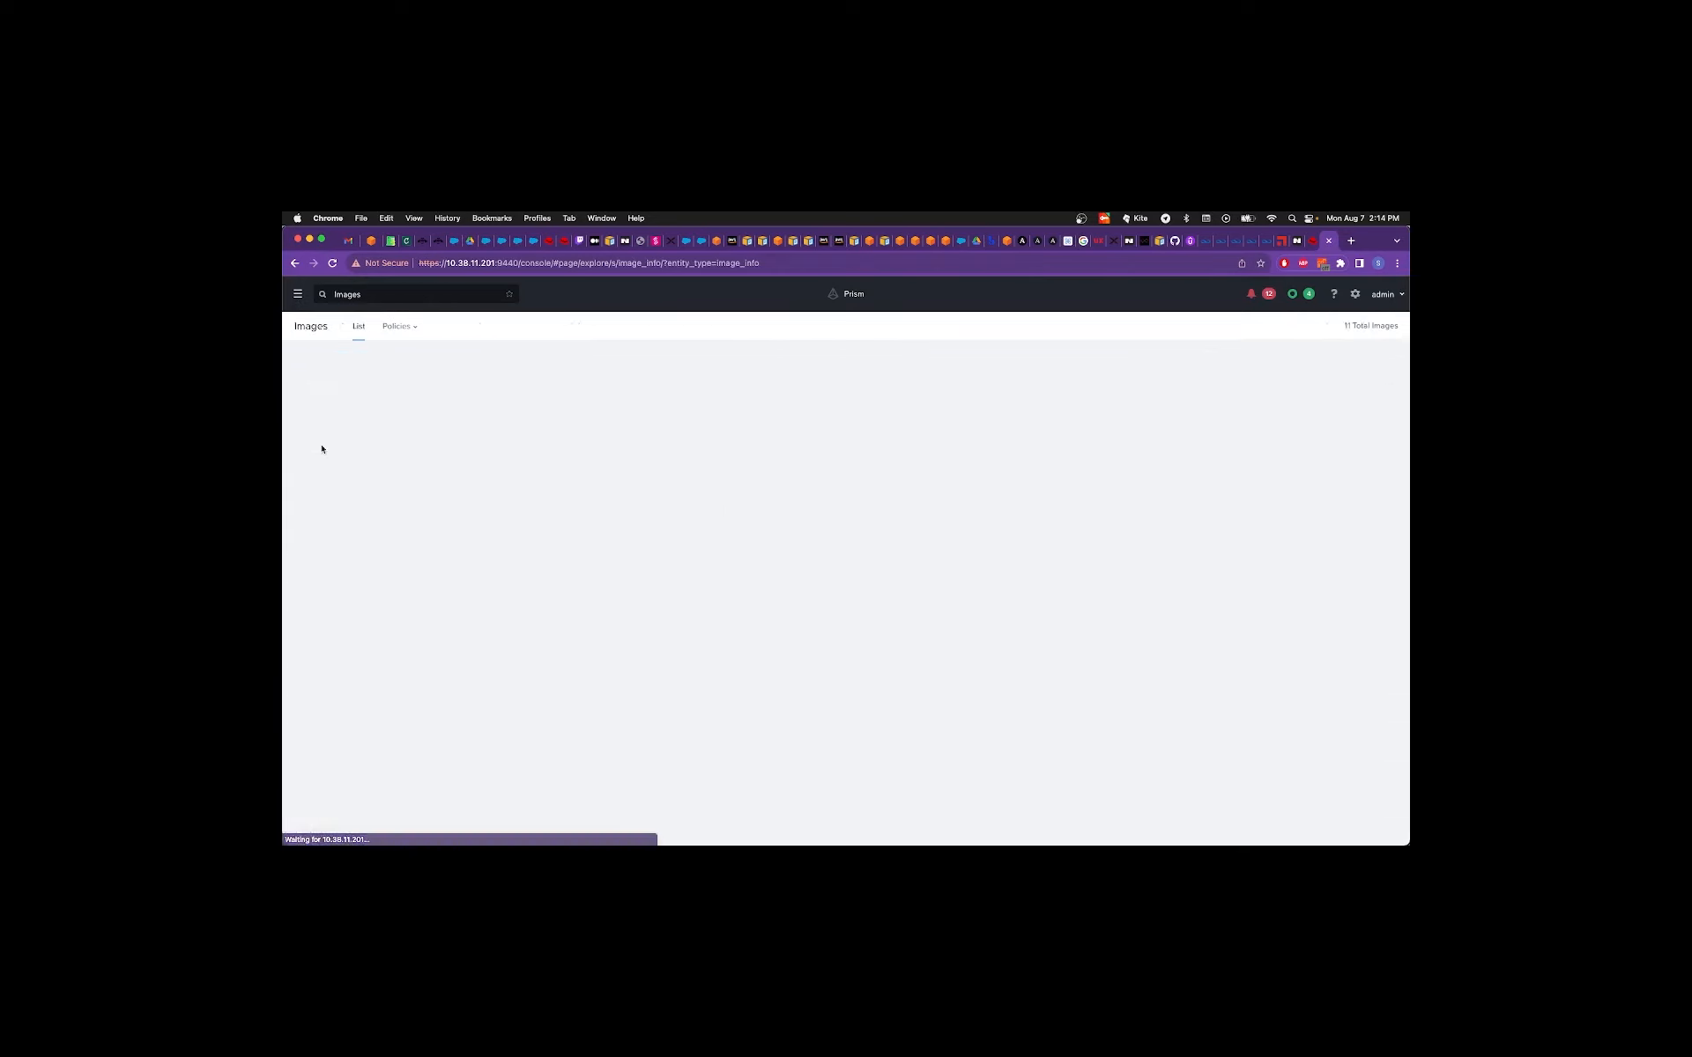
{"action": "left_click", "coordinate": [323, 362]}
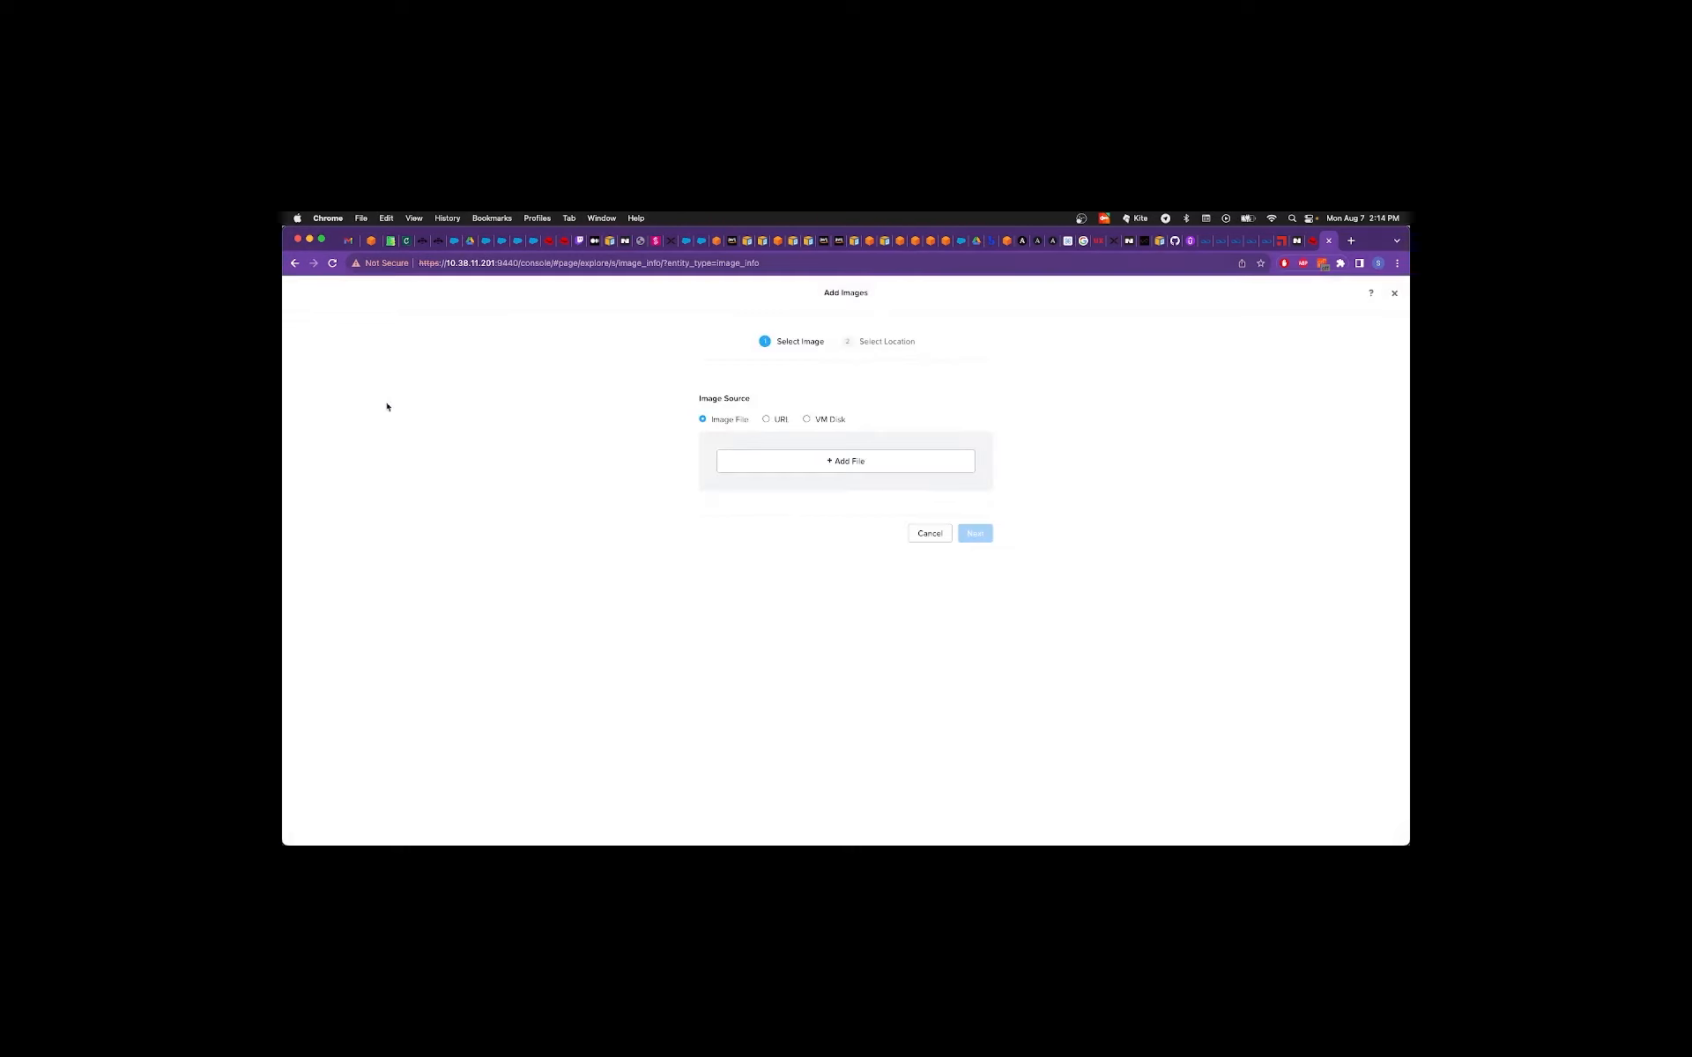
{"action": "left_click", "coordinate": [782, 421]}
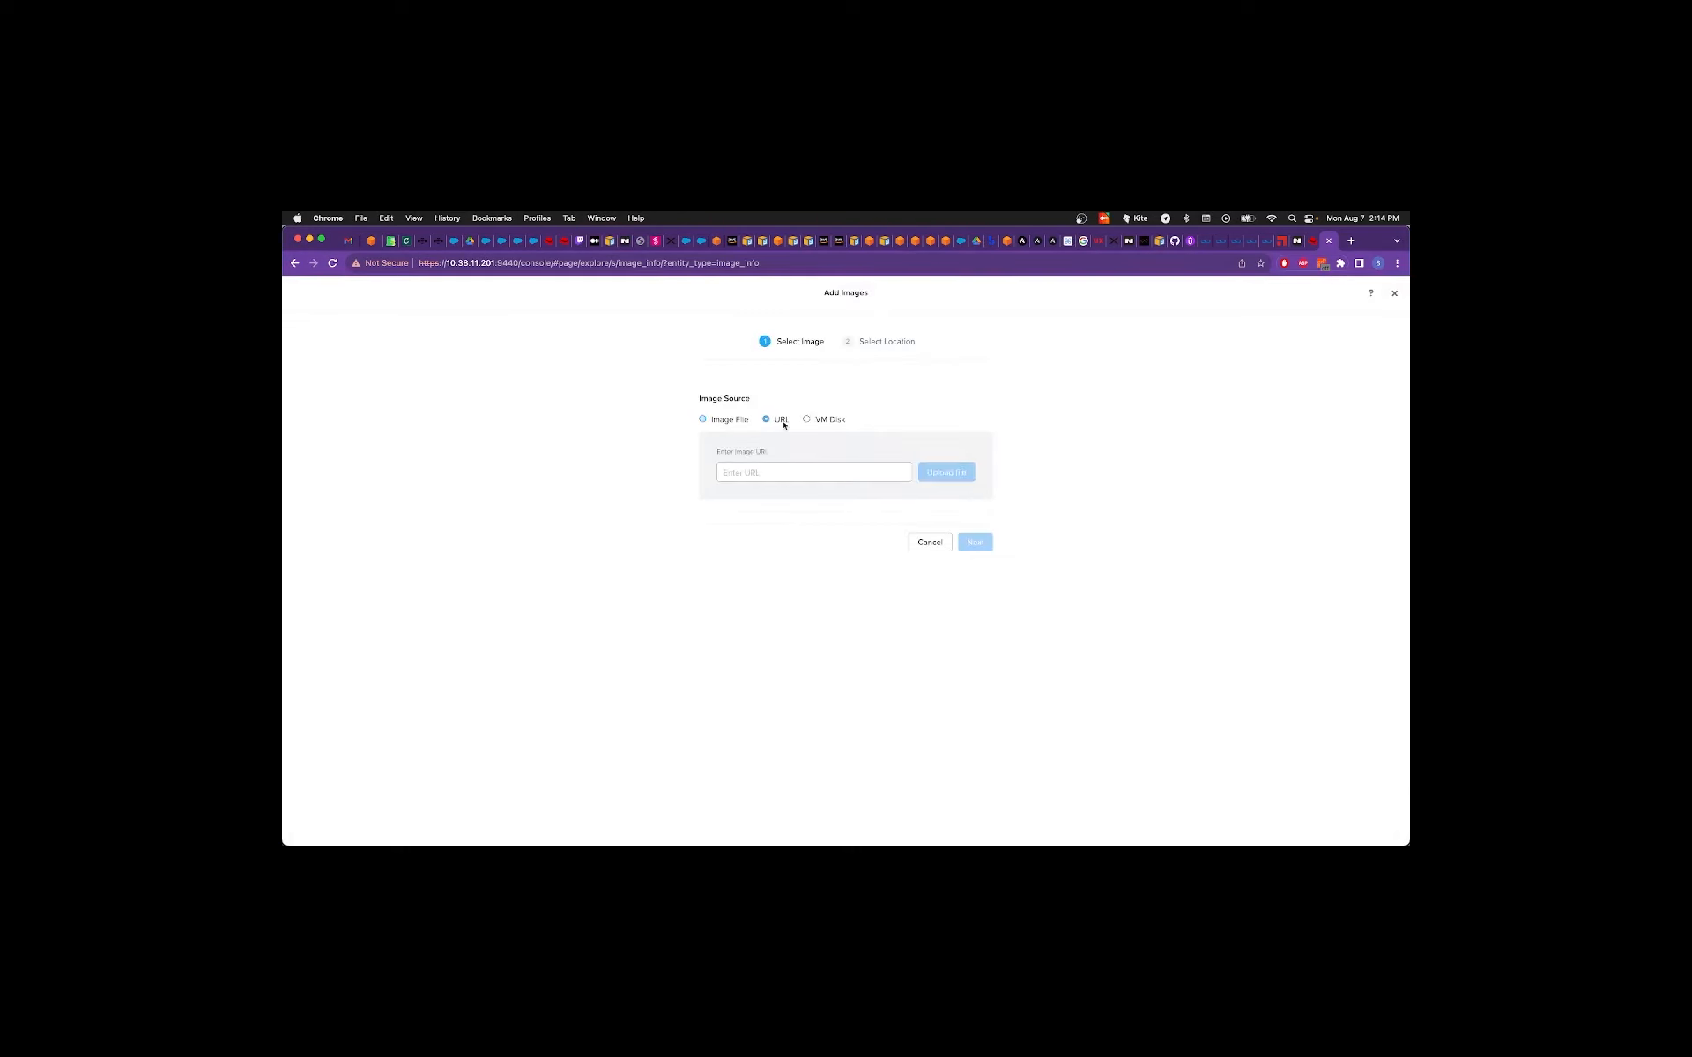
{"action": "left_click", "coordinate": [791, 474]}
{"action": "key", "text": "super+v"}
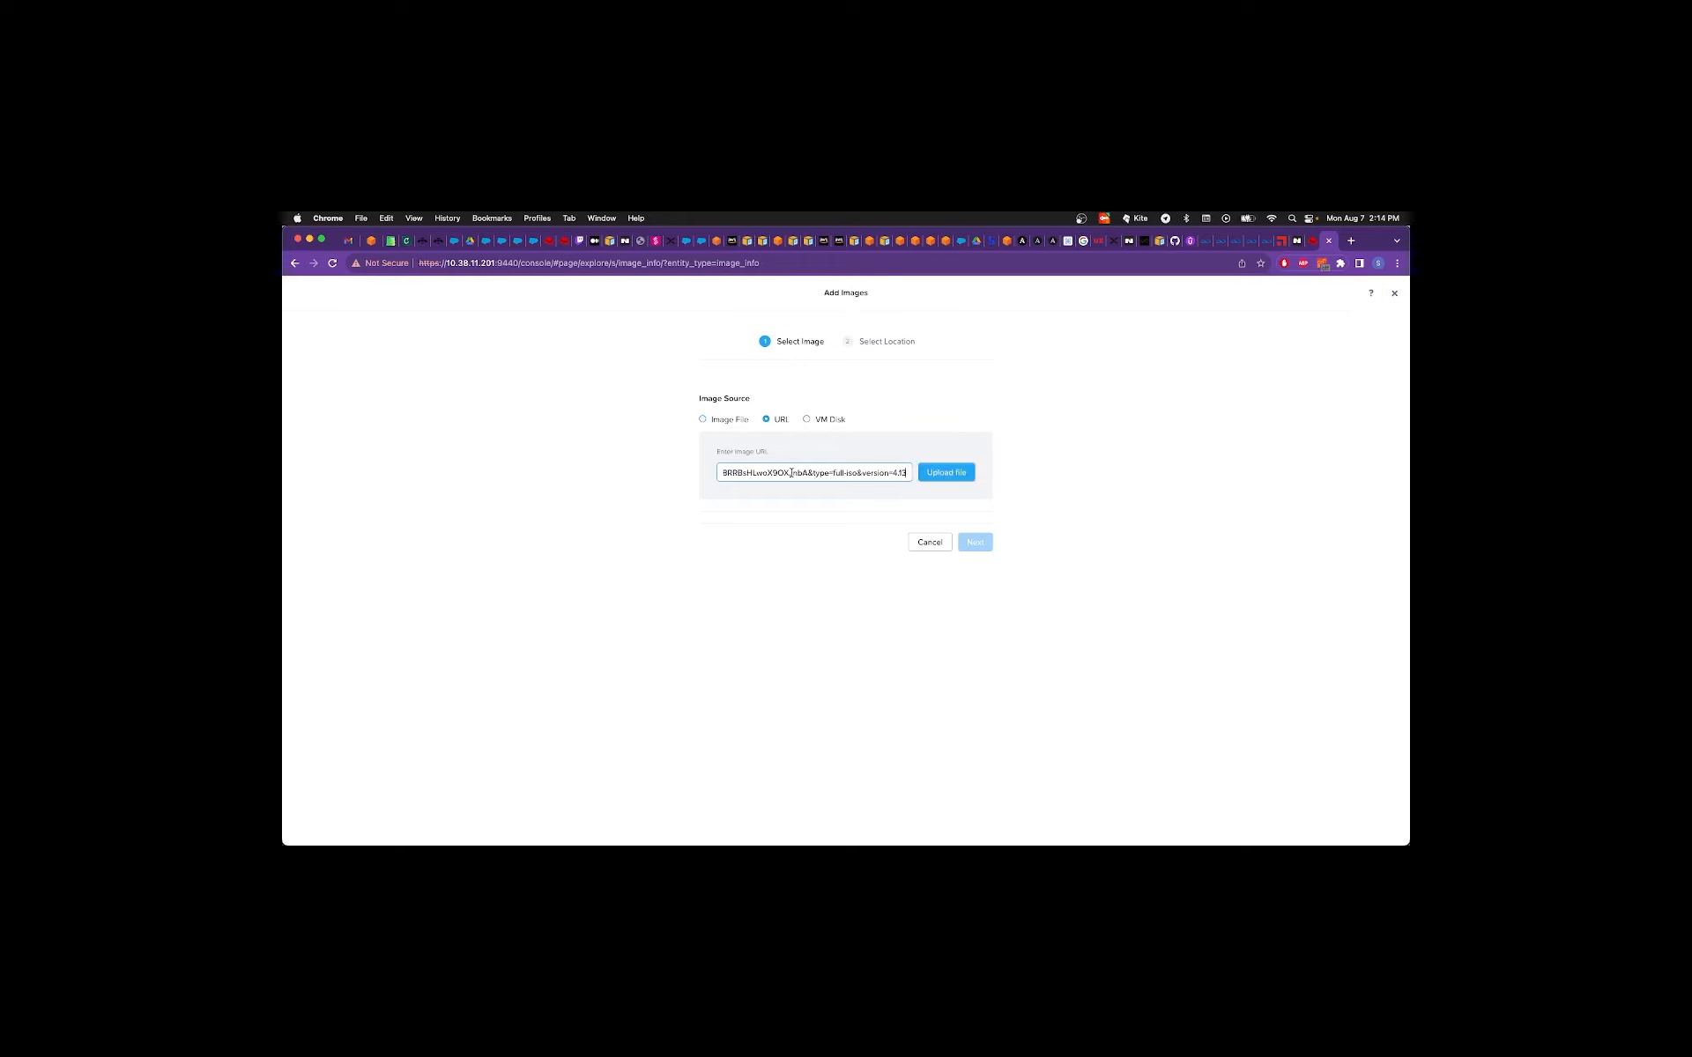
{"action": "left_click", "coordinate": [946, 475]}
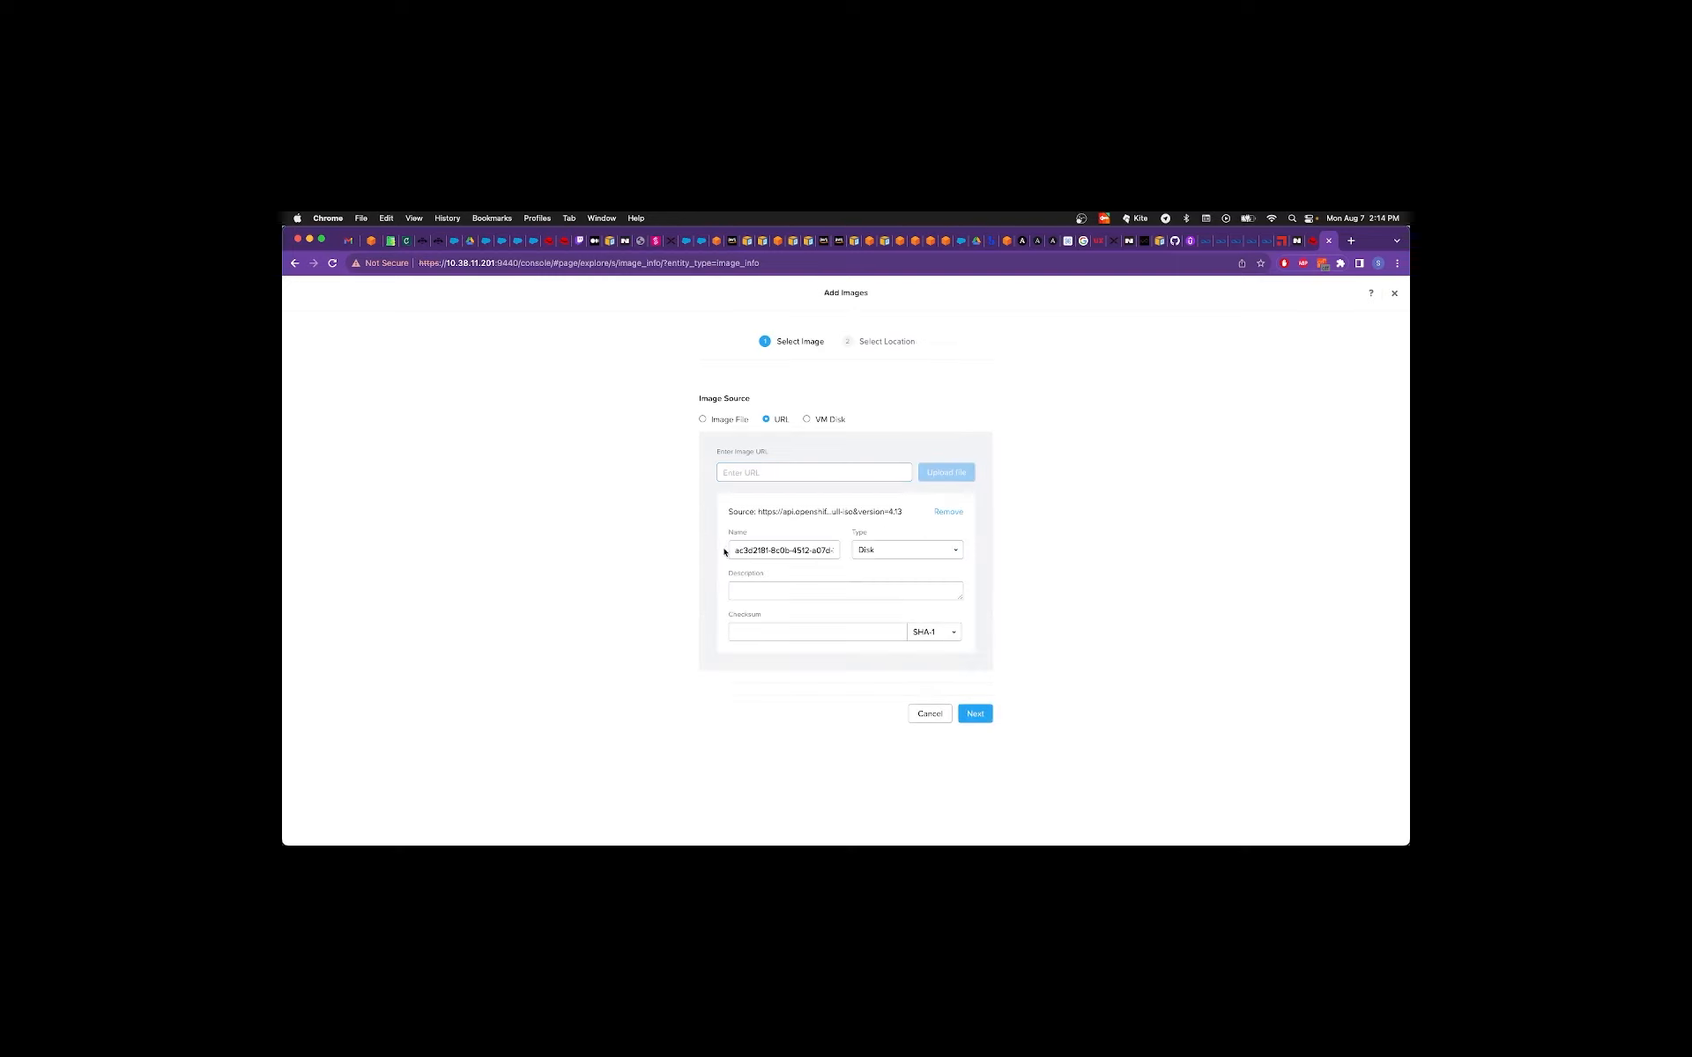
Name the new image Discover, set its type to ISO and save it to the cluster.
{"action": "triple_click", "coordinate": [734, 548]}
{"action": "type", "text": "Discover"}
{"action": "left_click", "coordinate": [868, 548]}
{"action": "left_click", "coordinate": [876, 576]}
{"action": "left_click", "coordinate": [973, 713]}
{"action": "left_click", "coordinate": [973, 677]}
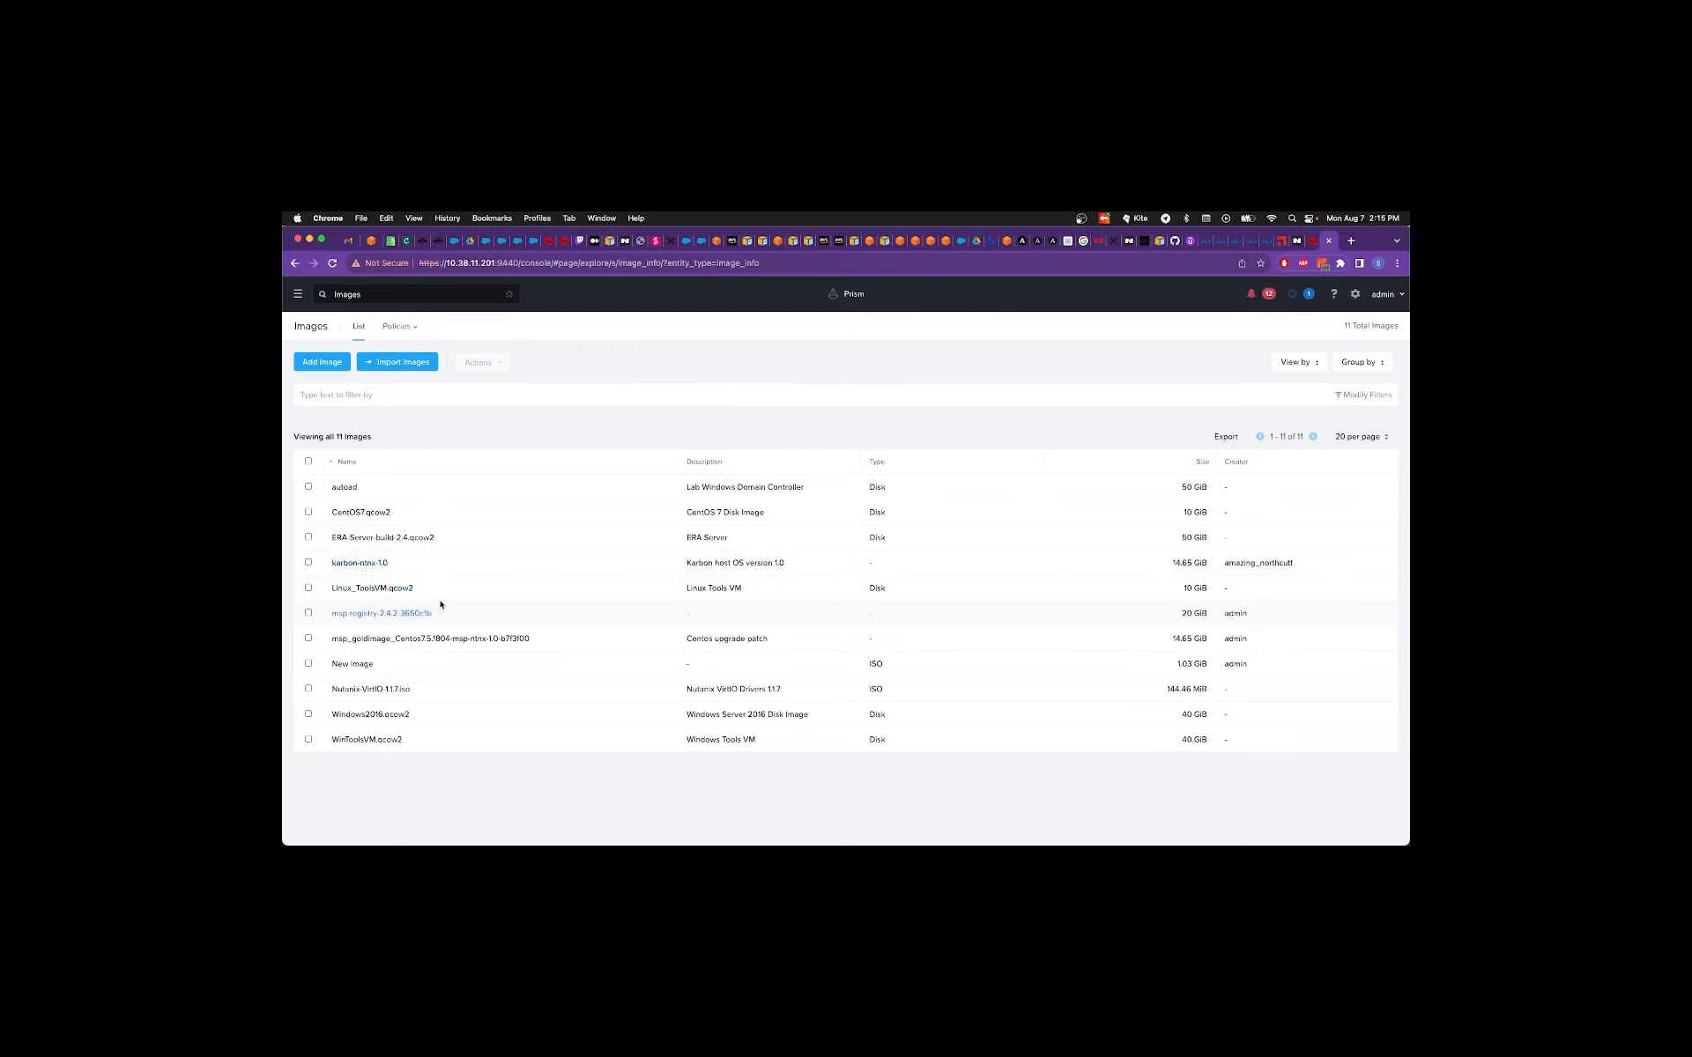
Start creating a VM named ocp-ai-nutanix-controlplane-node from the VMs list.
{"action": "left_click", "coordinate": [297, 296]}
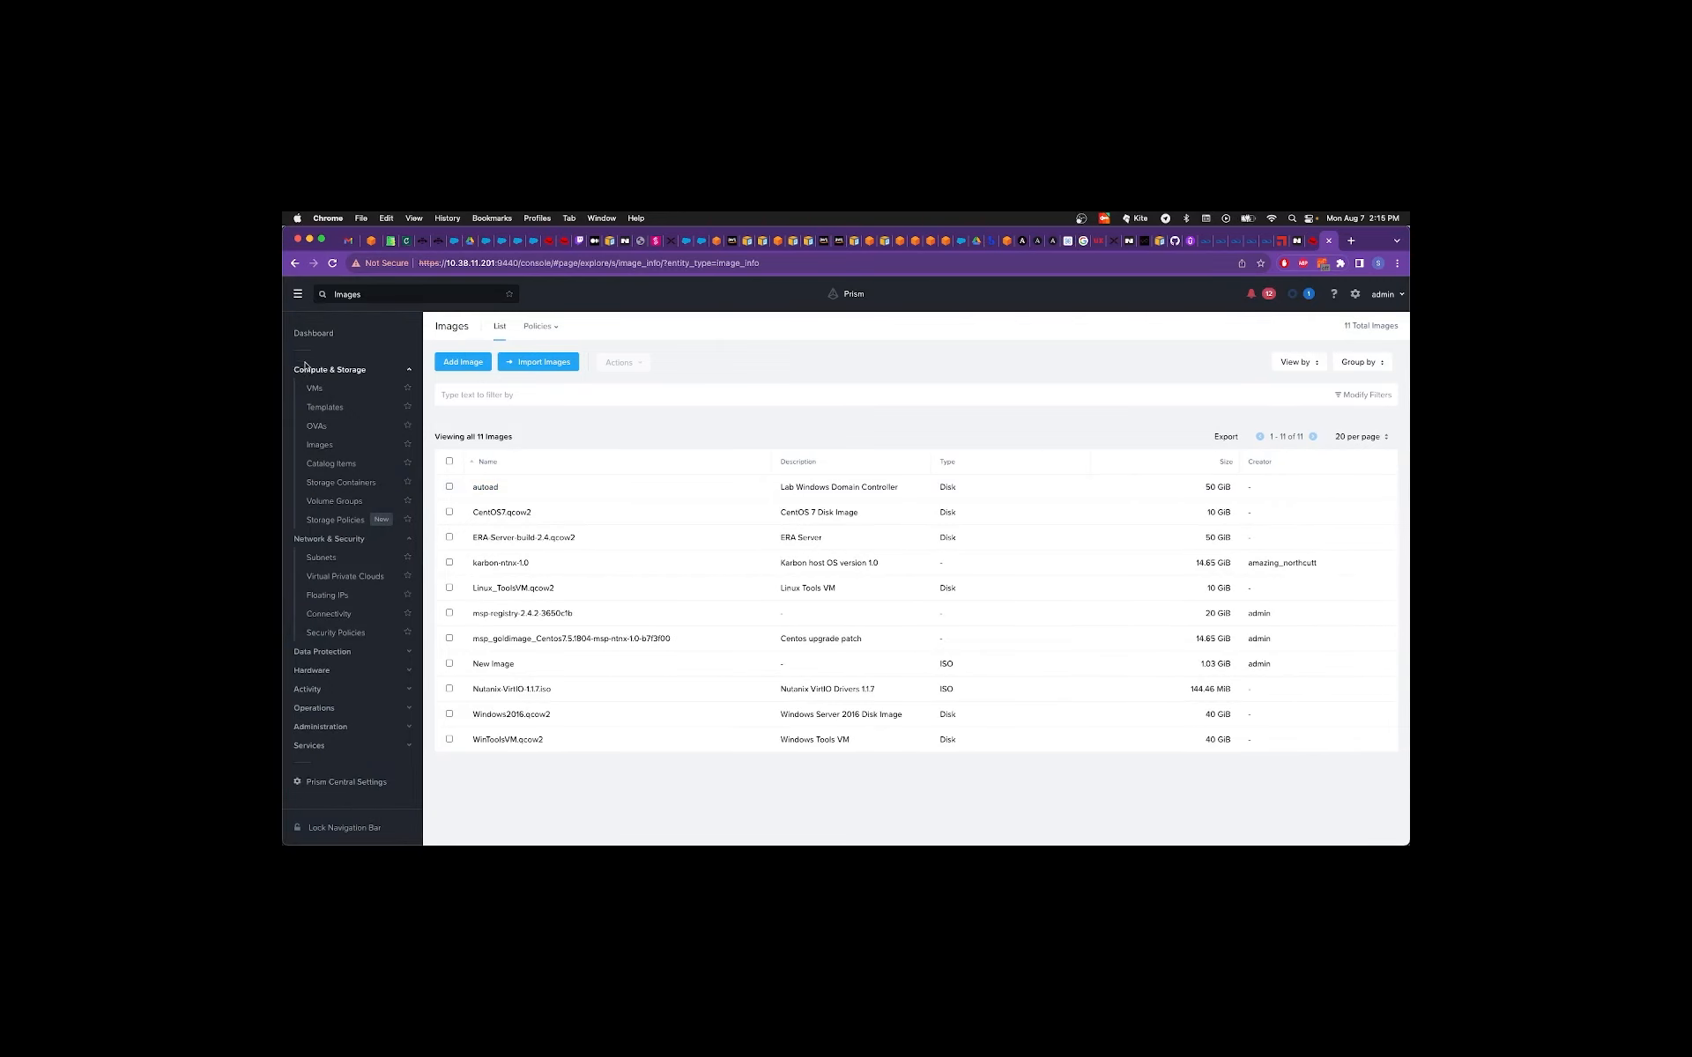
{"action": "left_click", "coordinate": [316, 389]}
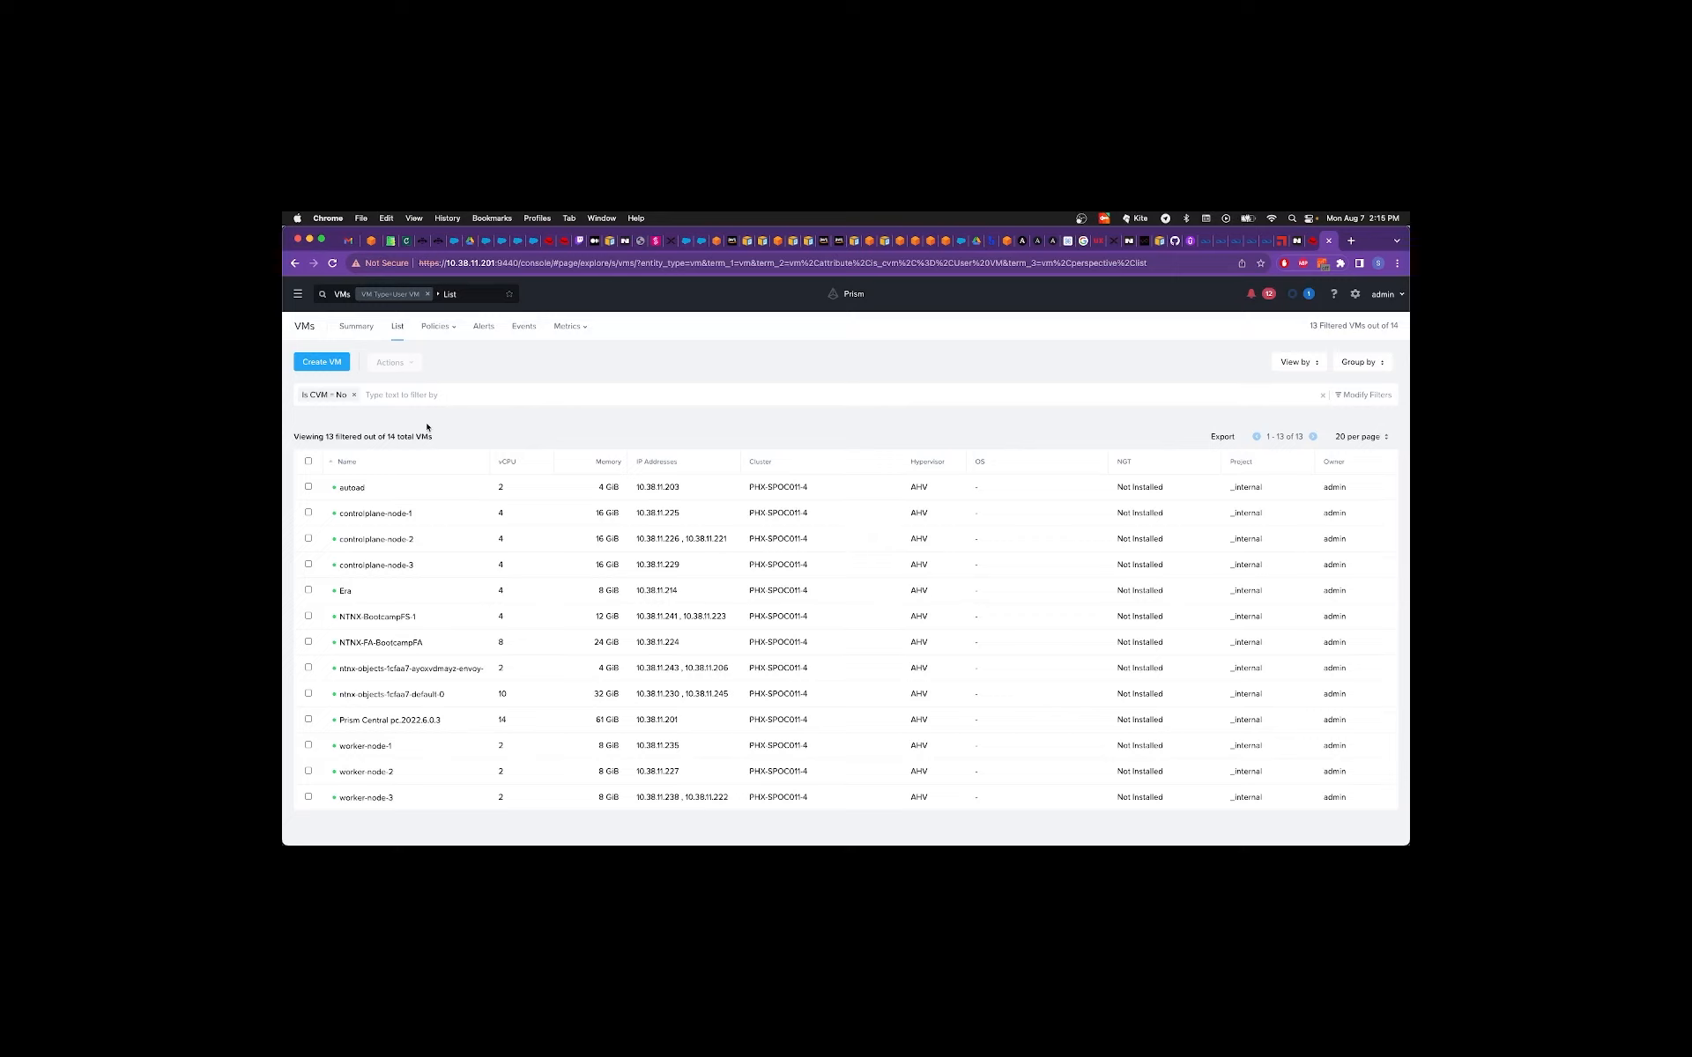
{"action": "left_click", "coordinate": [322, 363]}
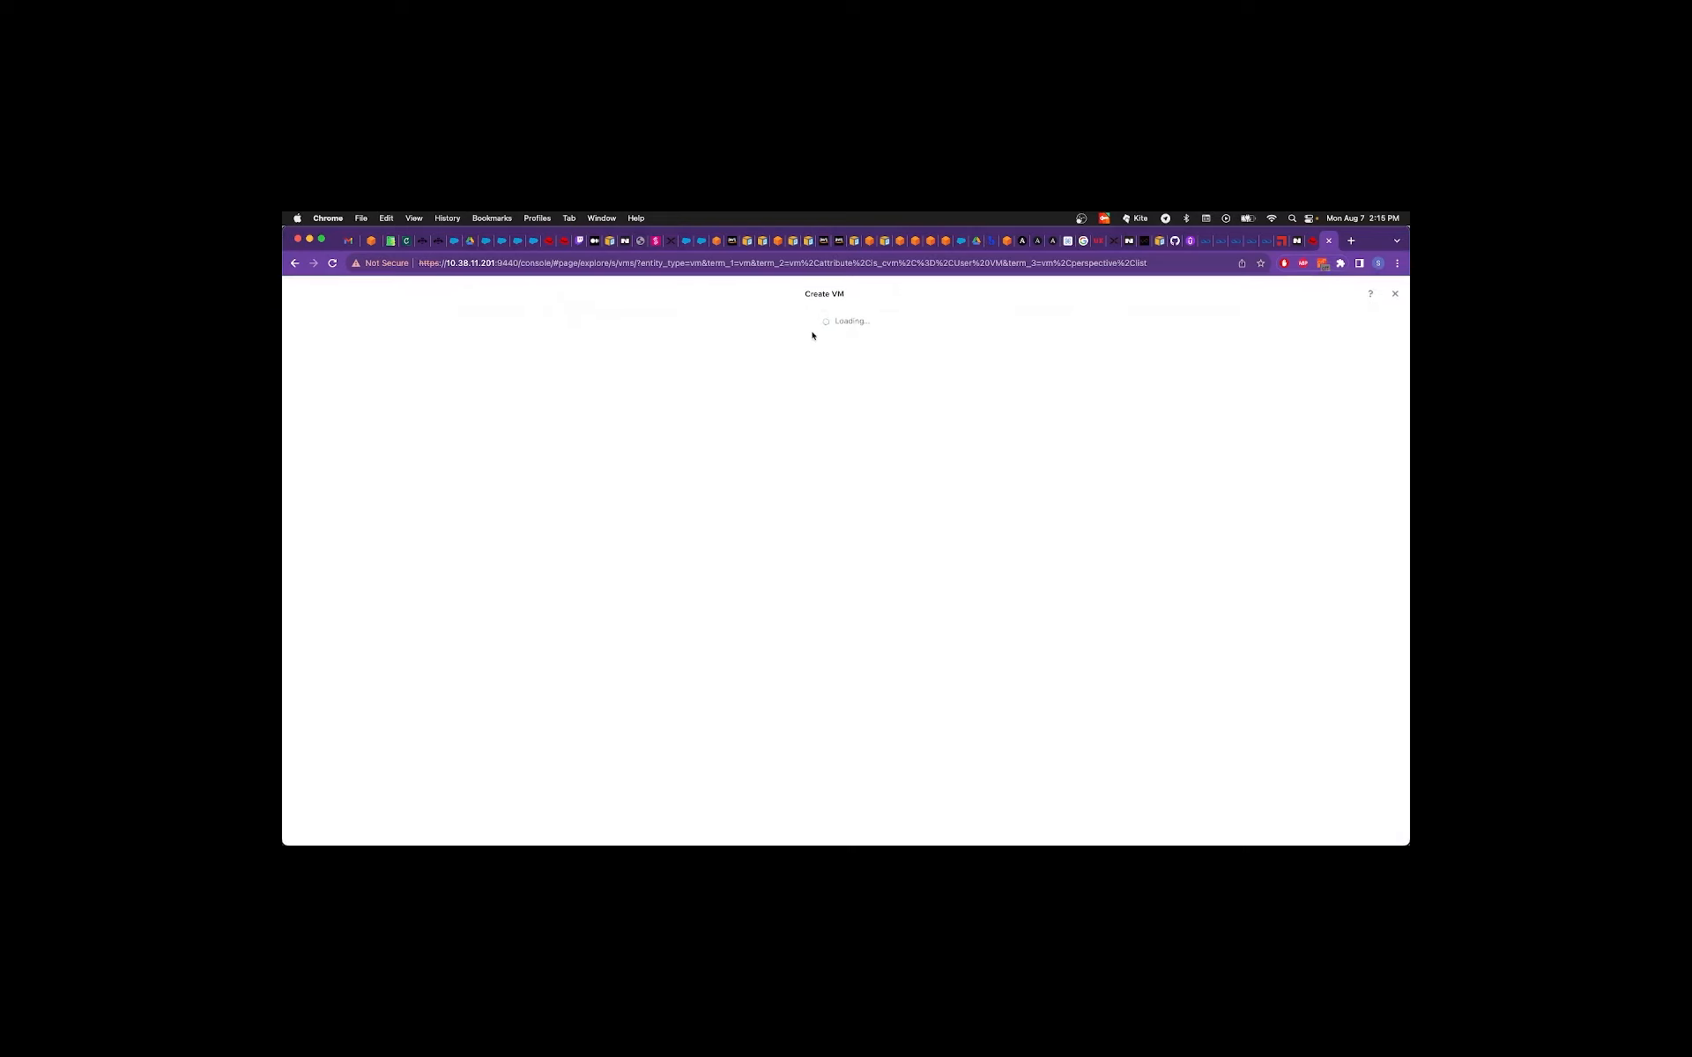
{"action": "left_click", "coordinate": [815, 372]}
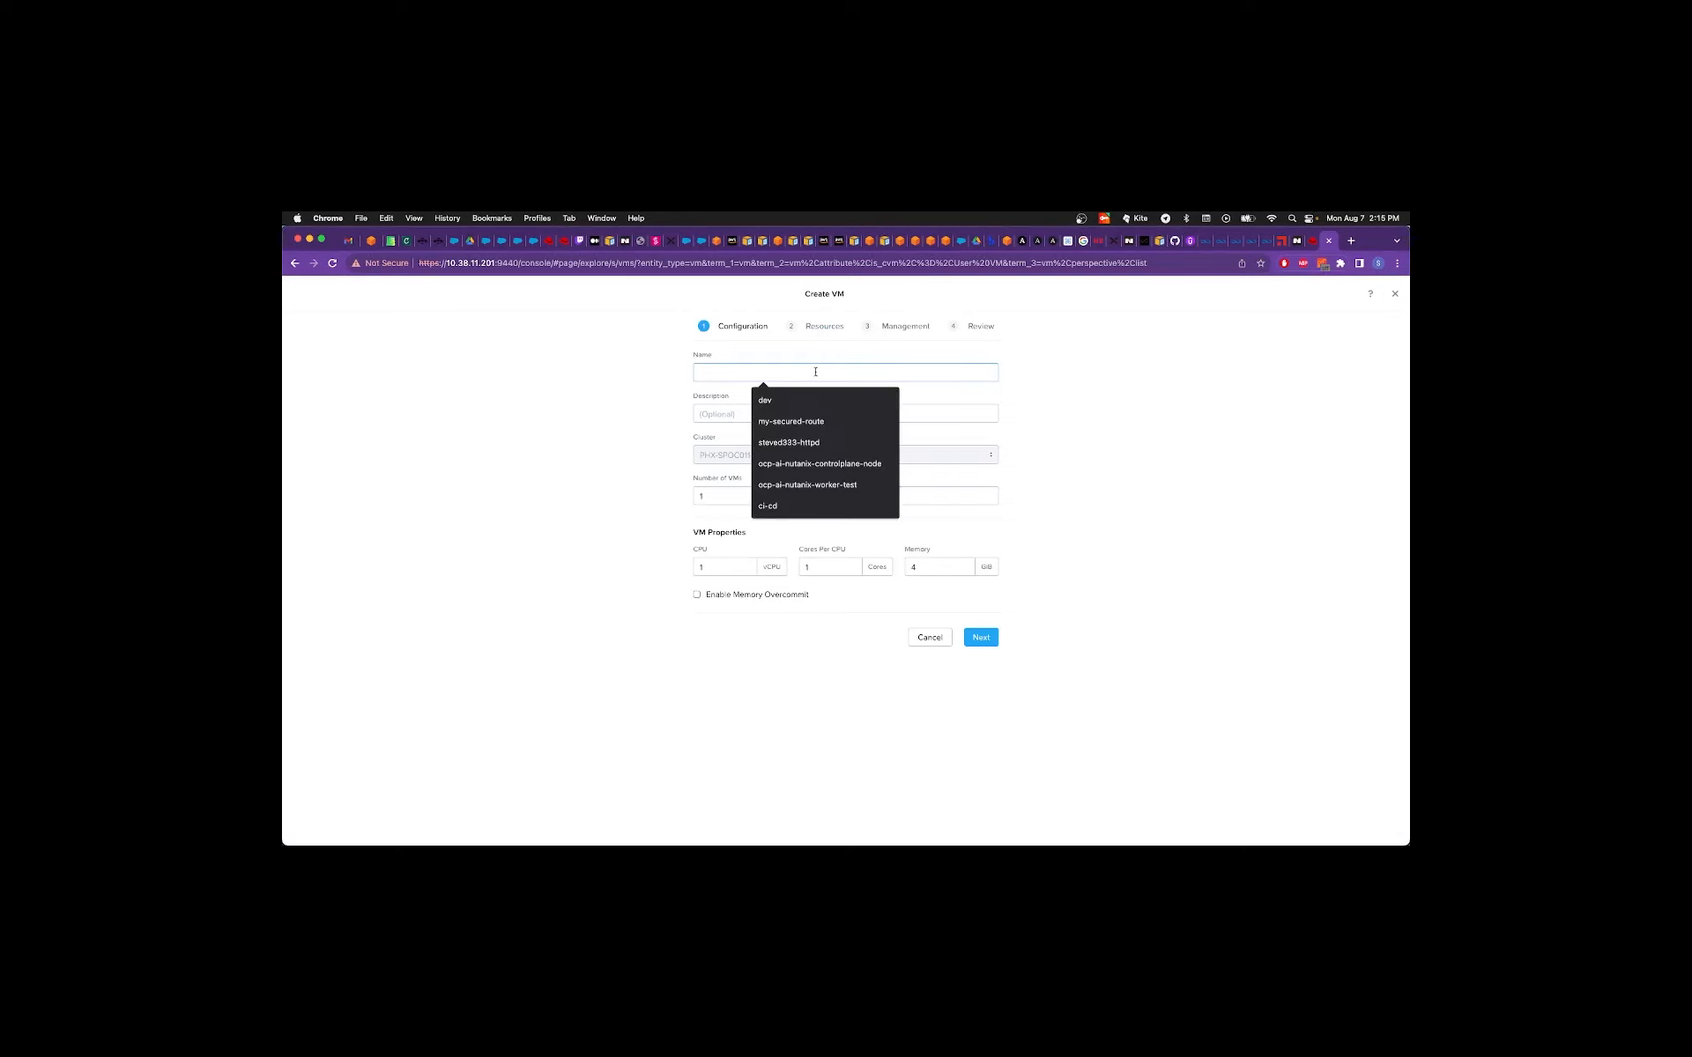
{"action": "left_click", "coordinate": [812, 465]}
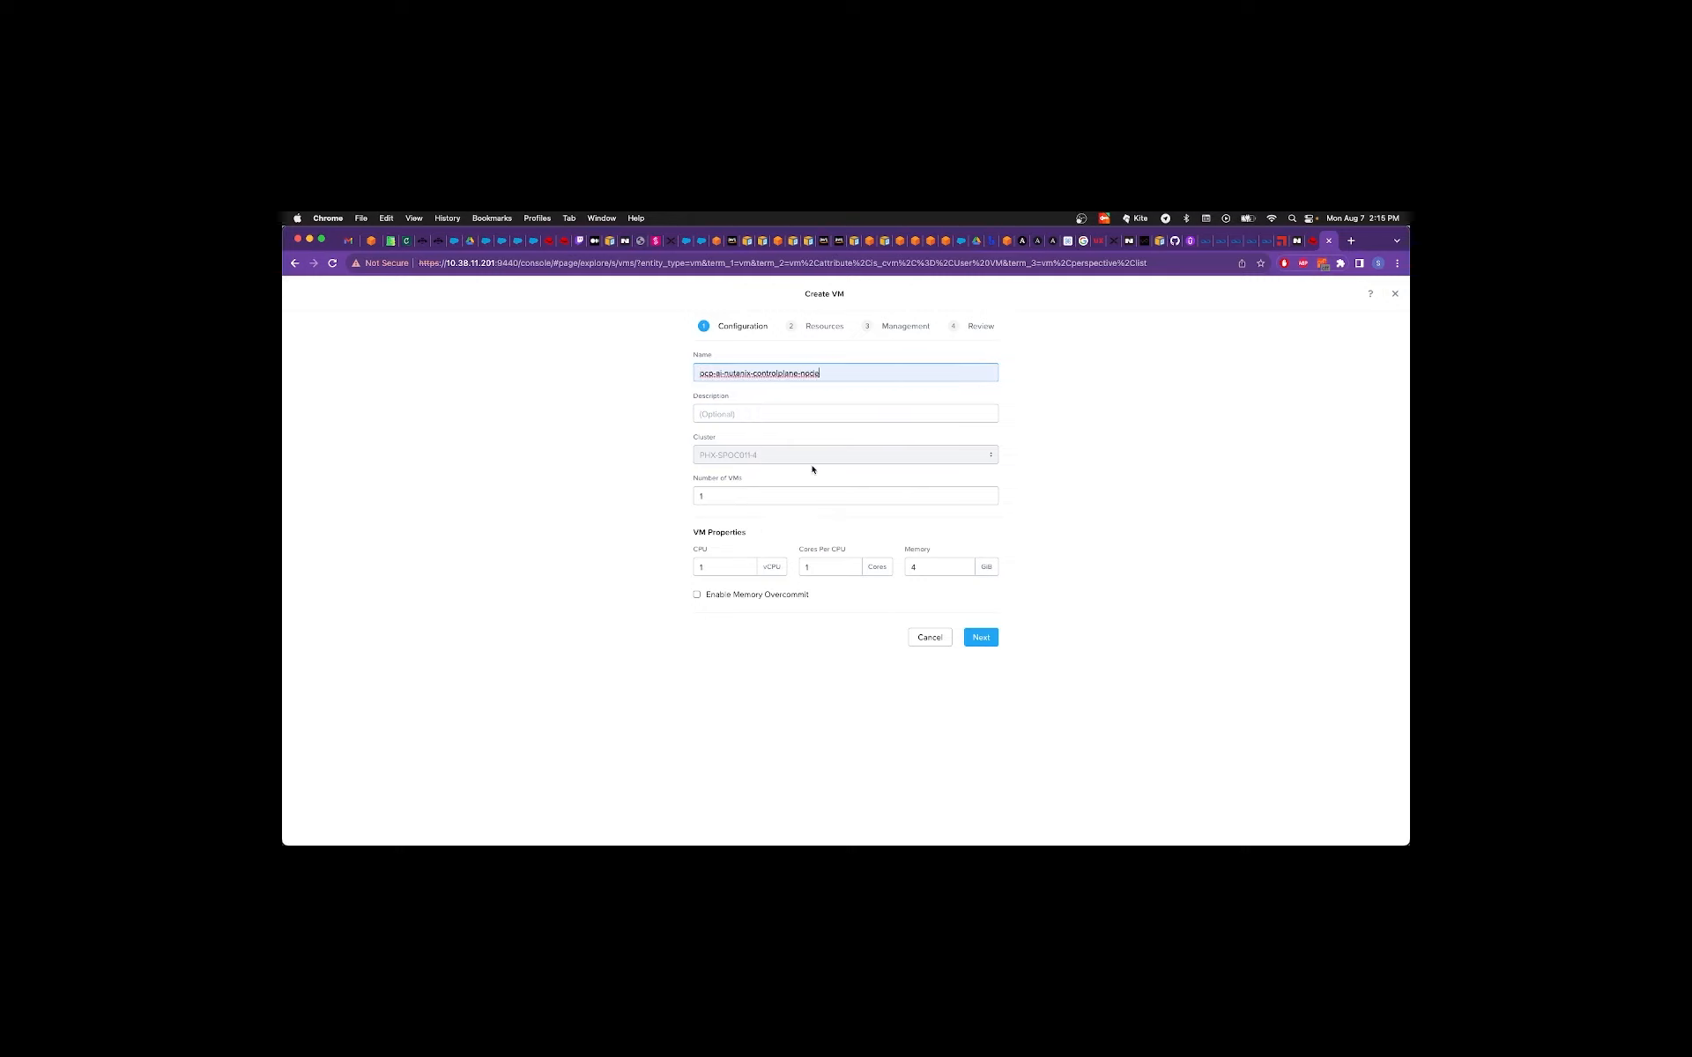
Set the control plane configuration to 3 VMs with 4 cores per CPU and 16 GiB memory, and continue to the resources.
{"action": "key", "text": "Tab"}
{"action": "key", "text": "Tab"}
{"action": "type", "text": "3"}
{"action": "key", "text": "Tab"}
{"action": "key", "text": "Tab"}
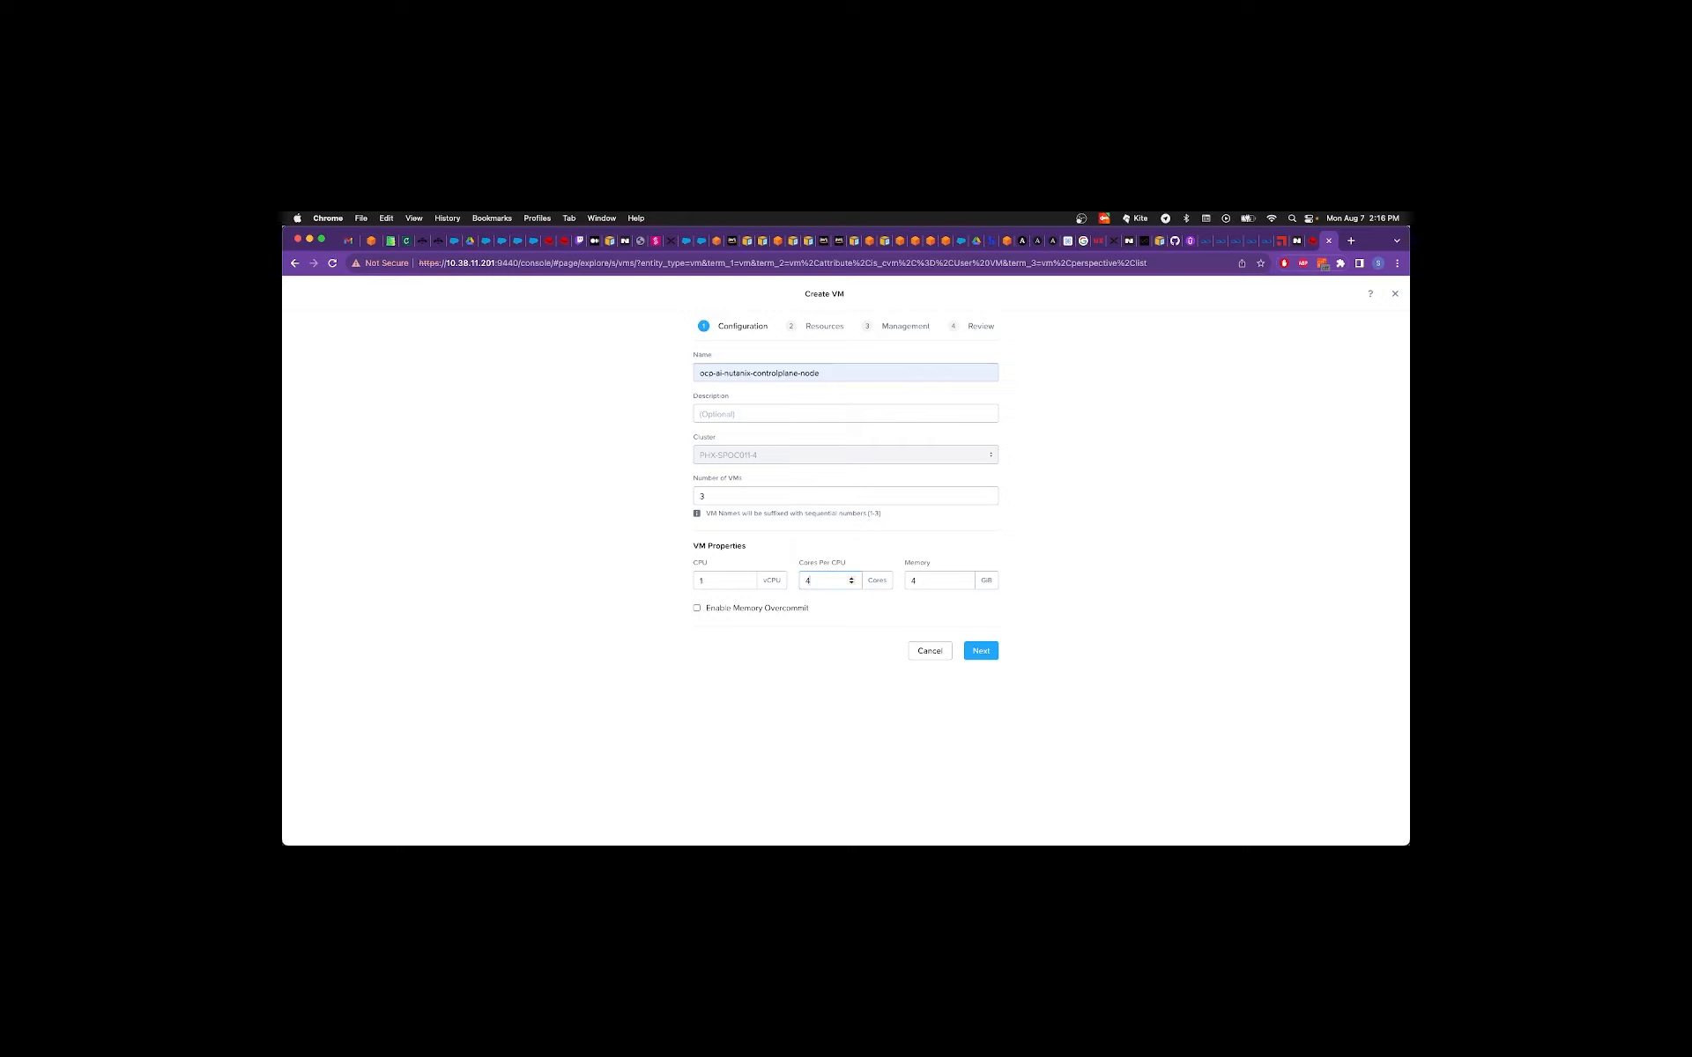
{"action": "type", "text": "16"}
{"action": "left_click", "coordinate": [982, 653]}
Attach a CD-ROM cloned from the Discovery ISO image on the IDE bus to the control plane VMs.
{"action": "left_click", "coordinate": [833, 408]}
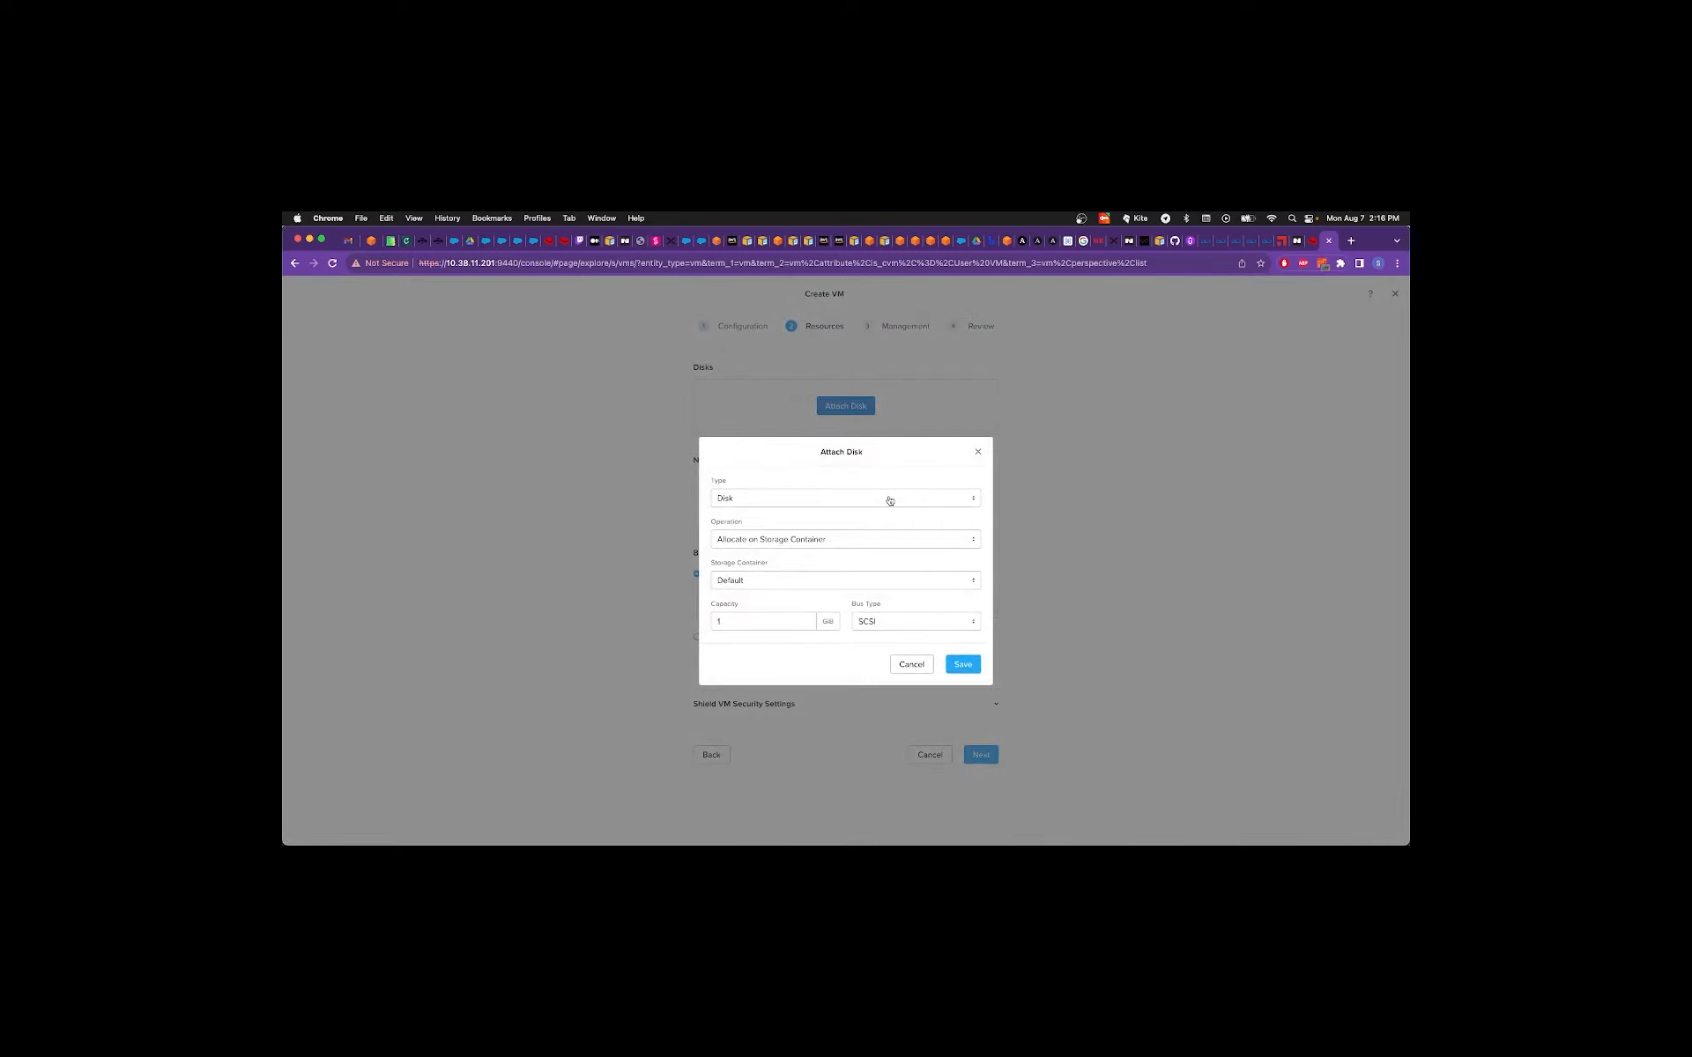
{"action": "left_click", "coordinate": [890, 500]}
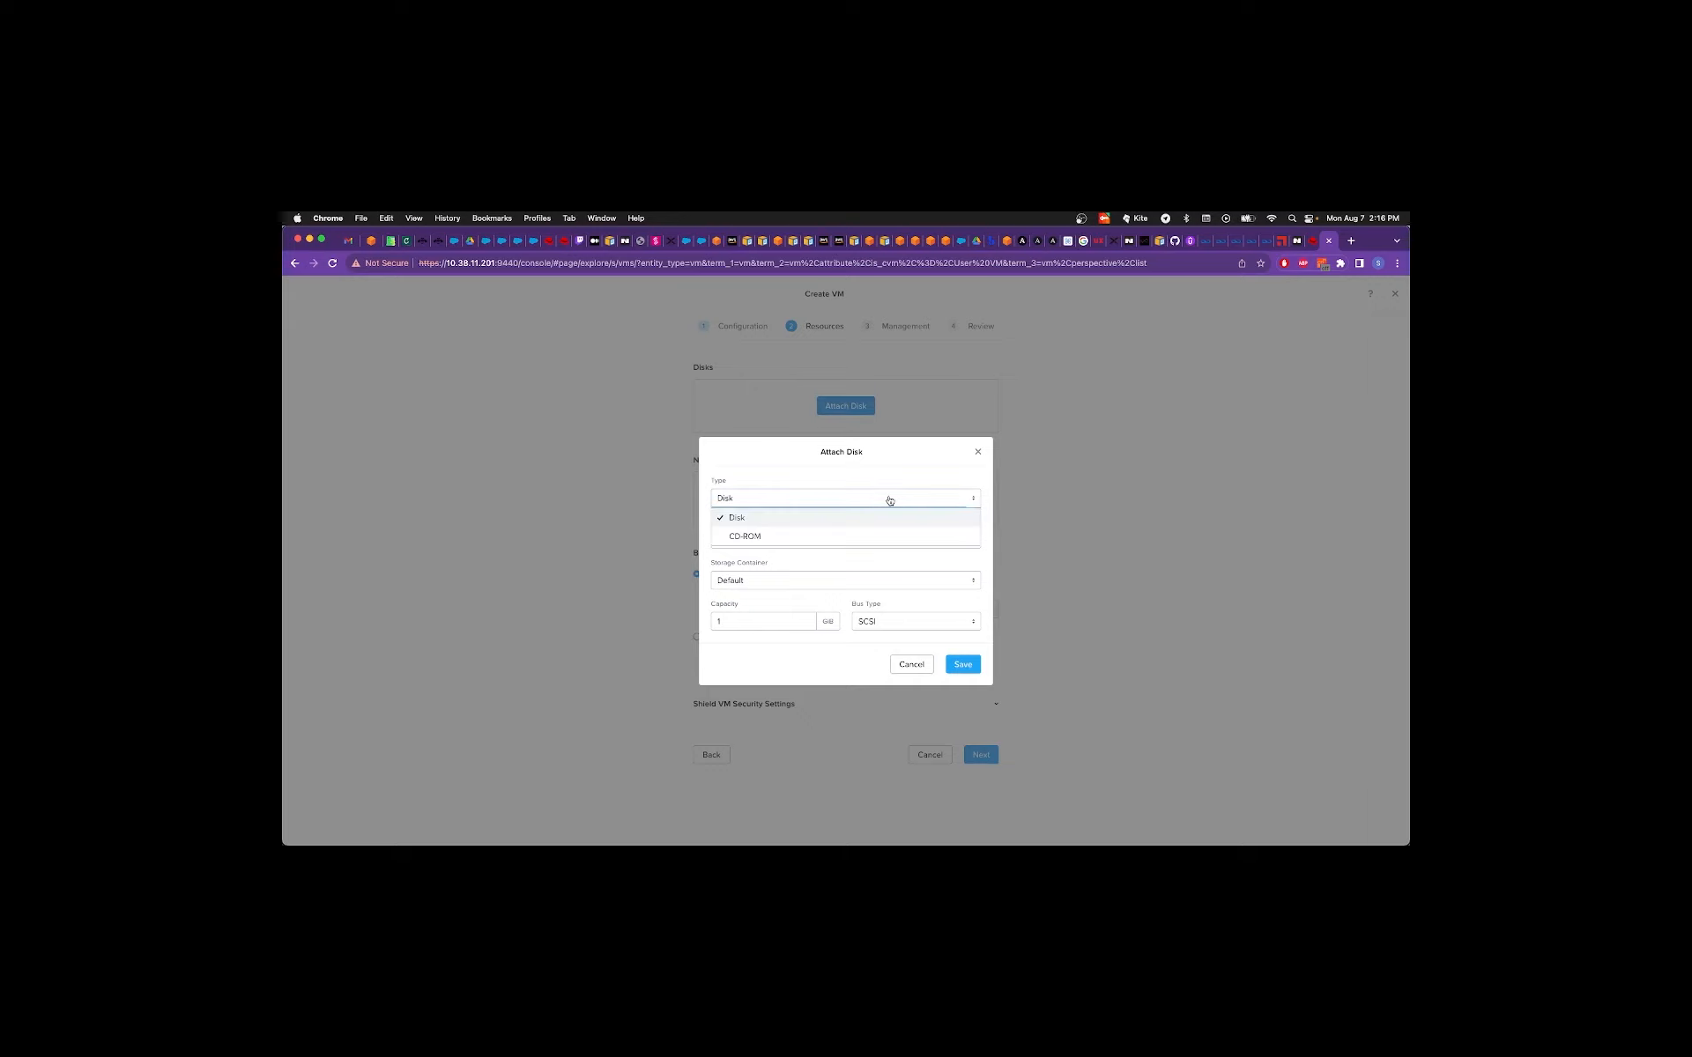
{"action": "left_click", "coordinate": [859, 536]}
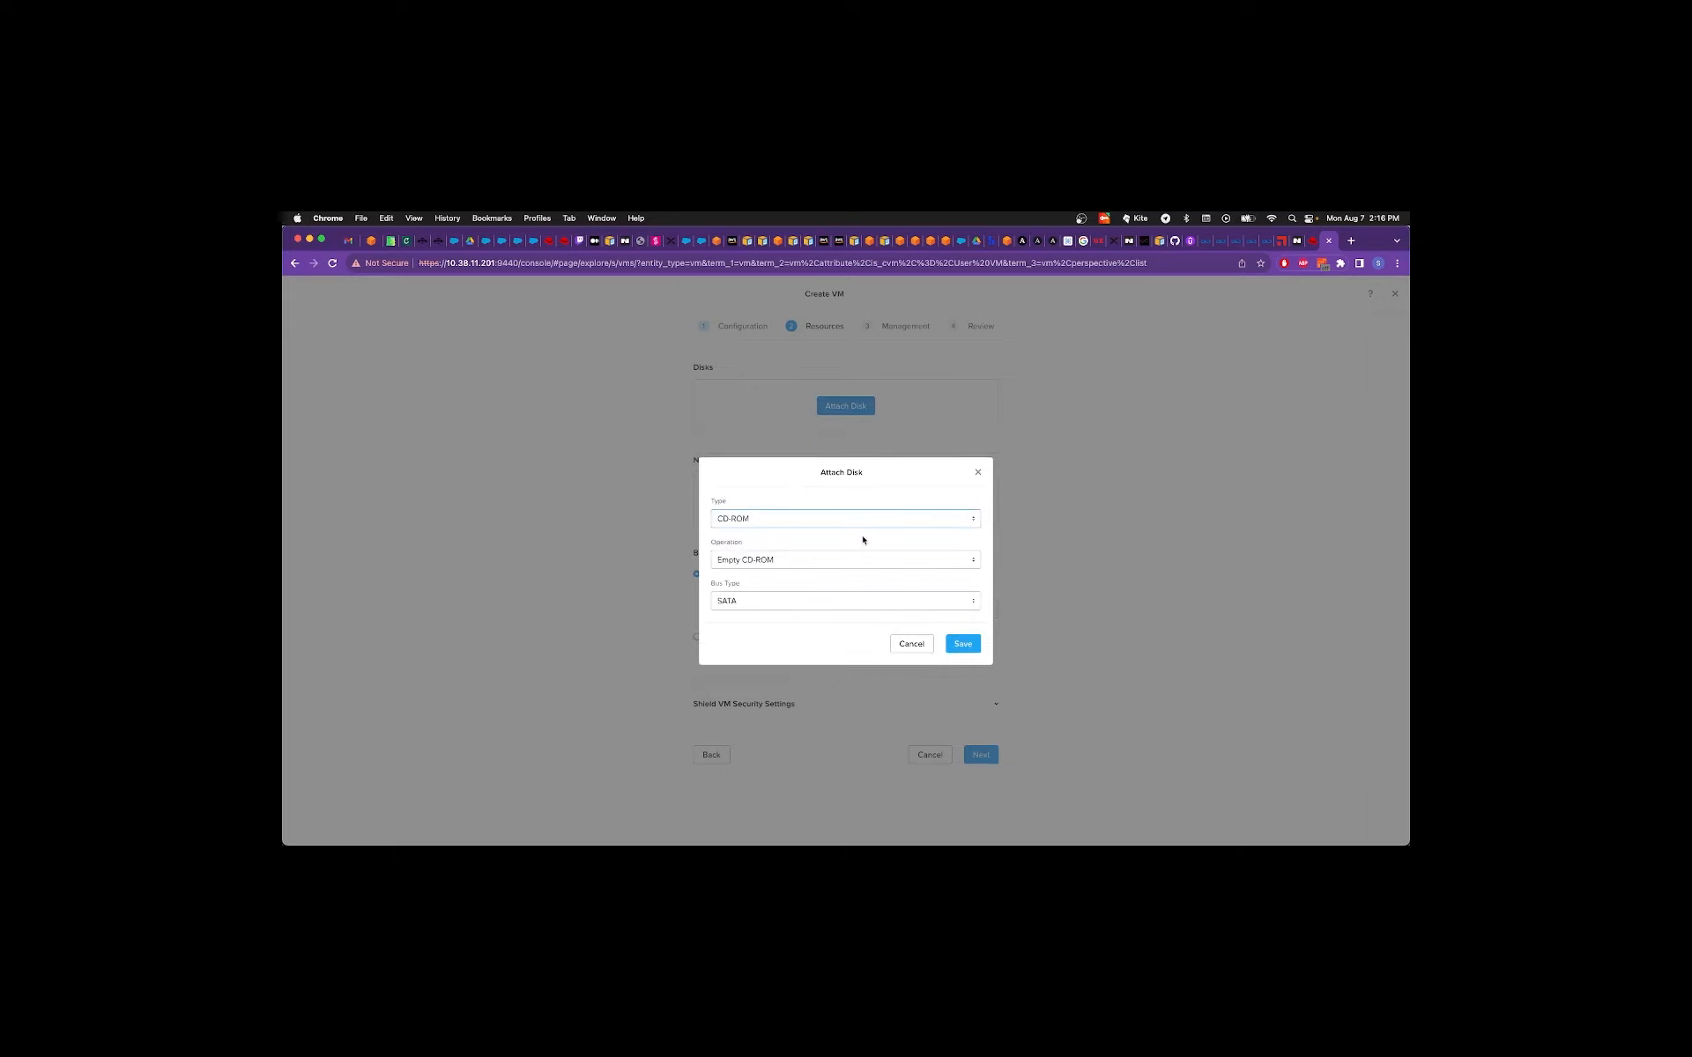
{"action": "left_click", "coordinate": [799, 565]}
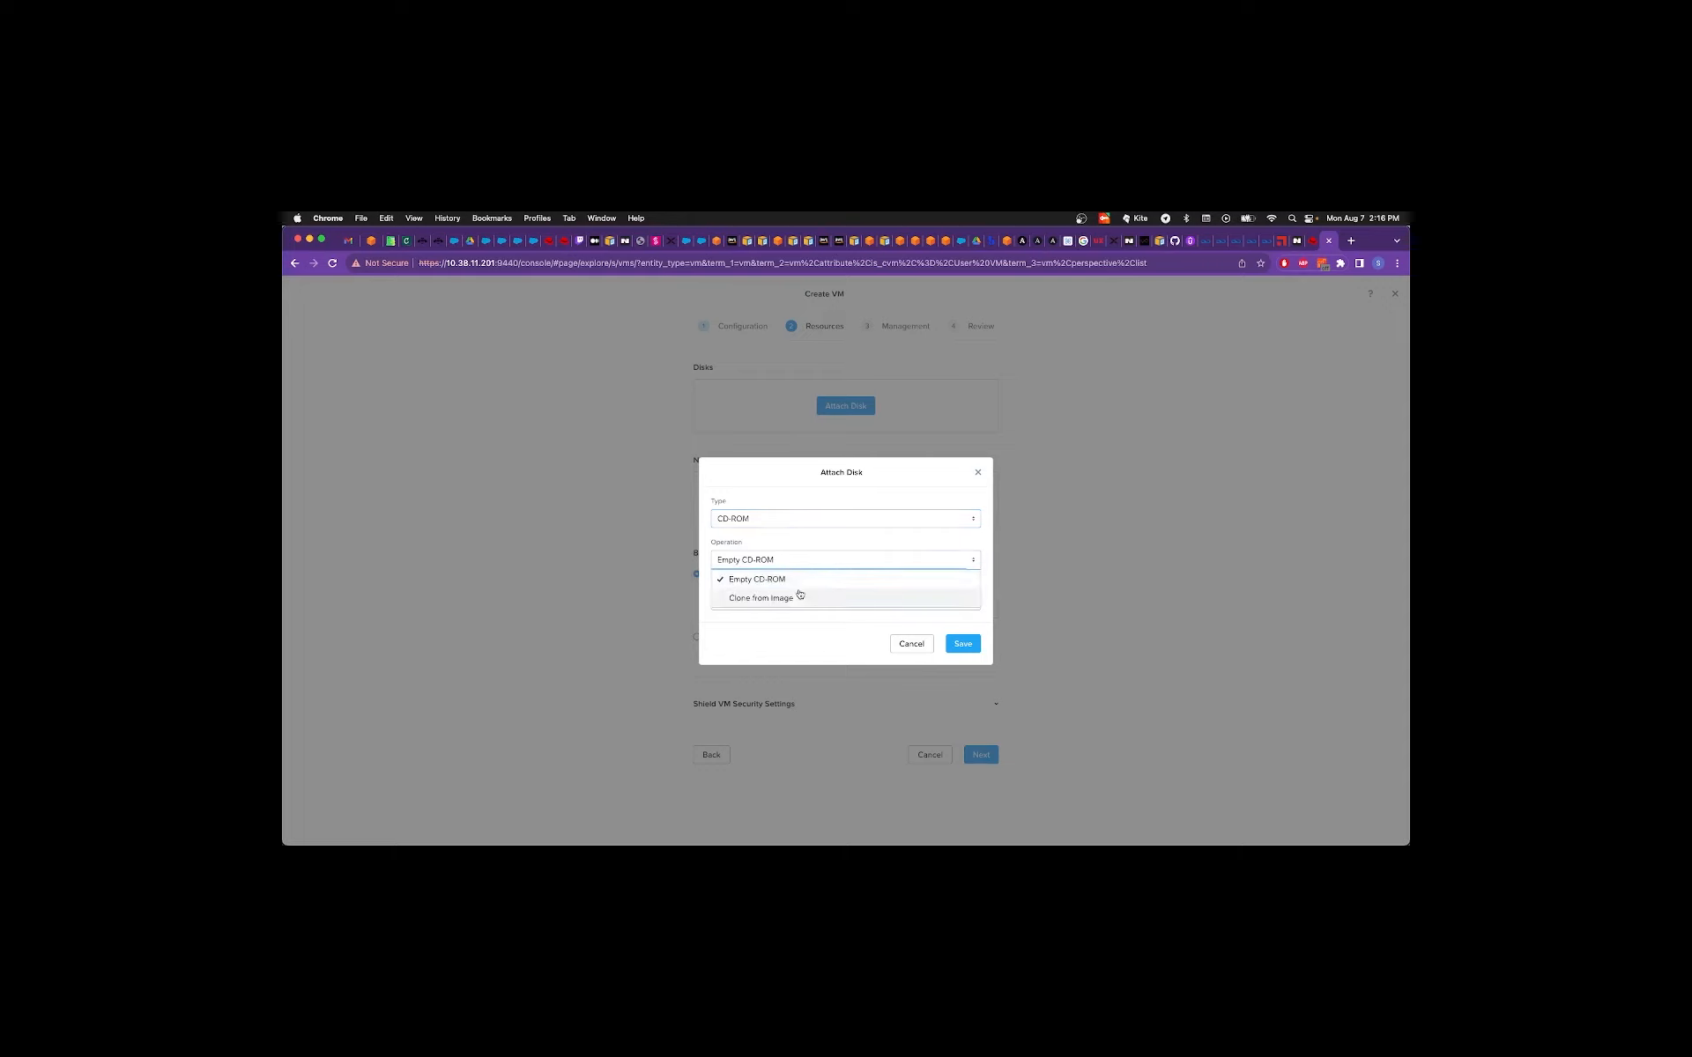
{"action": "left_click", "coordinate": [800, 595]}
{"action": "left_click", "coordinate": [800, 588]}
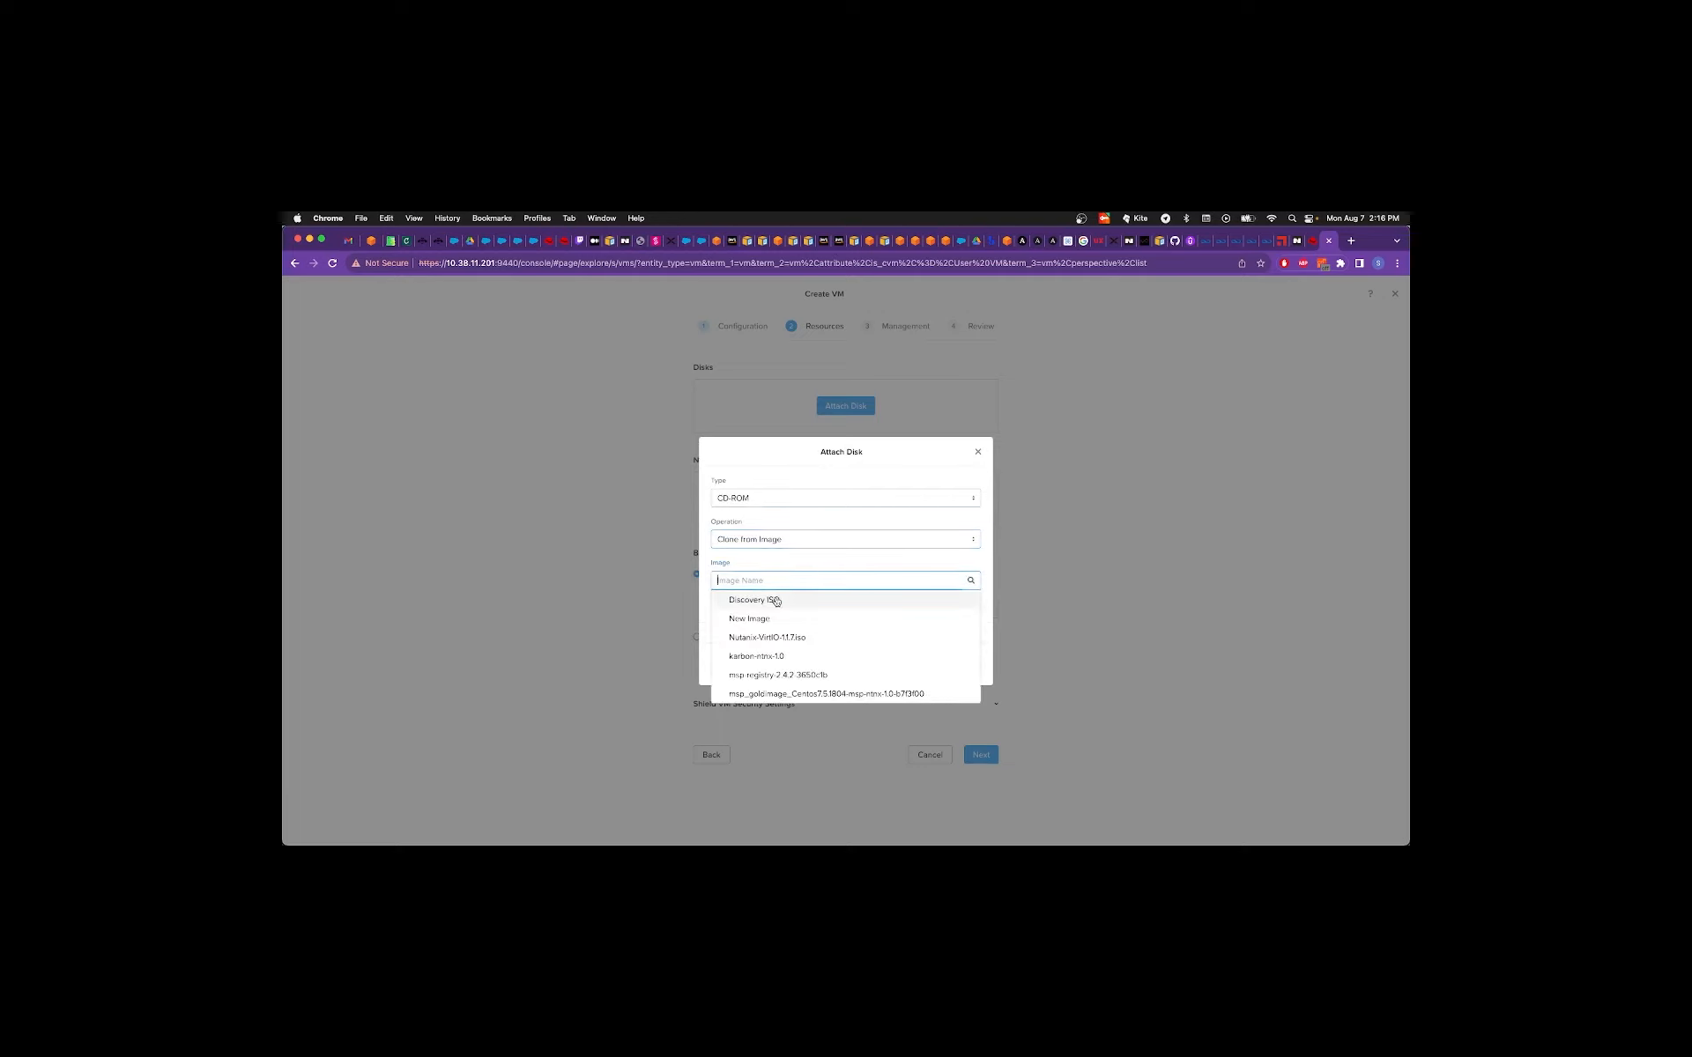
{"action": "left_click", "coordinate": [775, 599]}
{"action": "left_click", "coordinate": [867, 623]}
{"action": "left_click", "coordinate": [876, 661]}
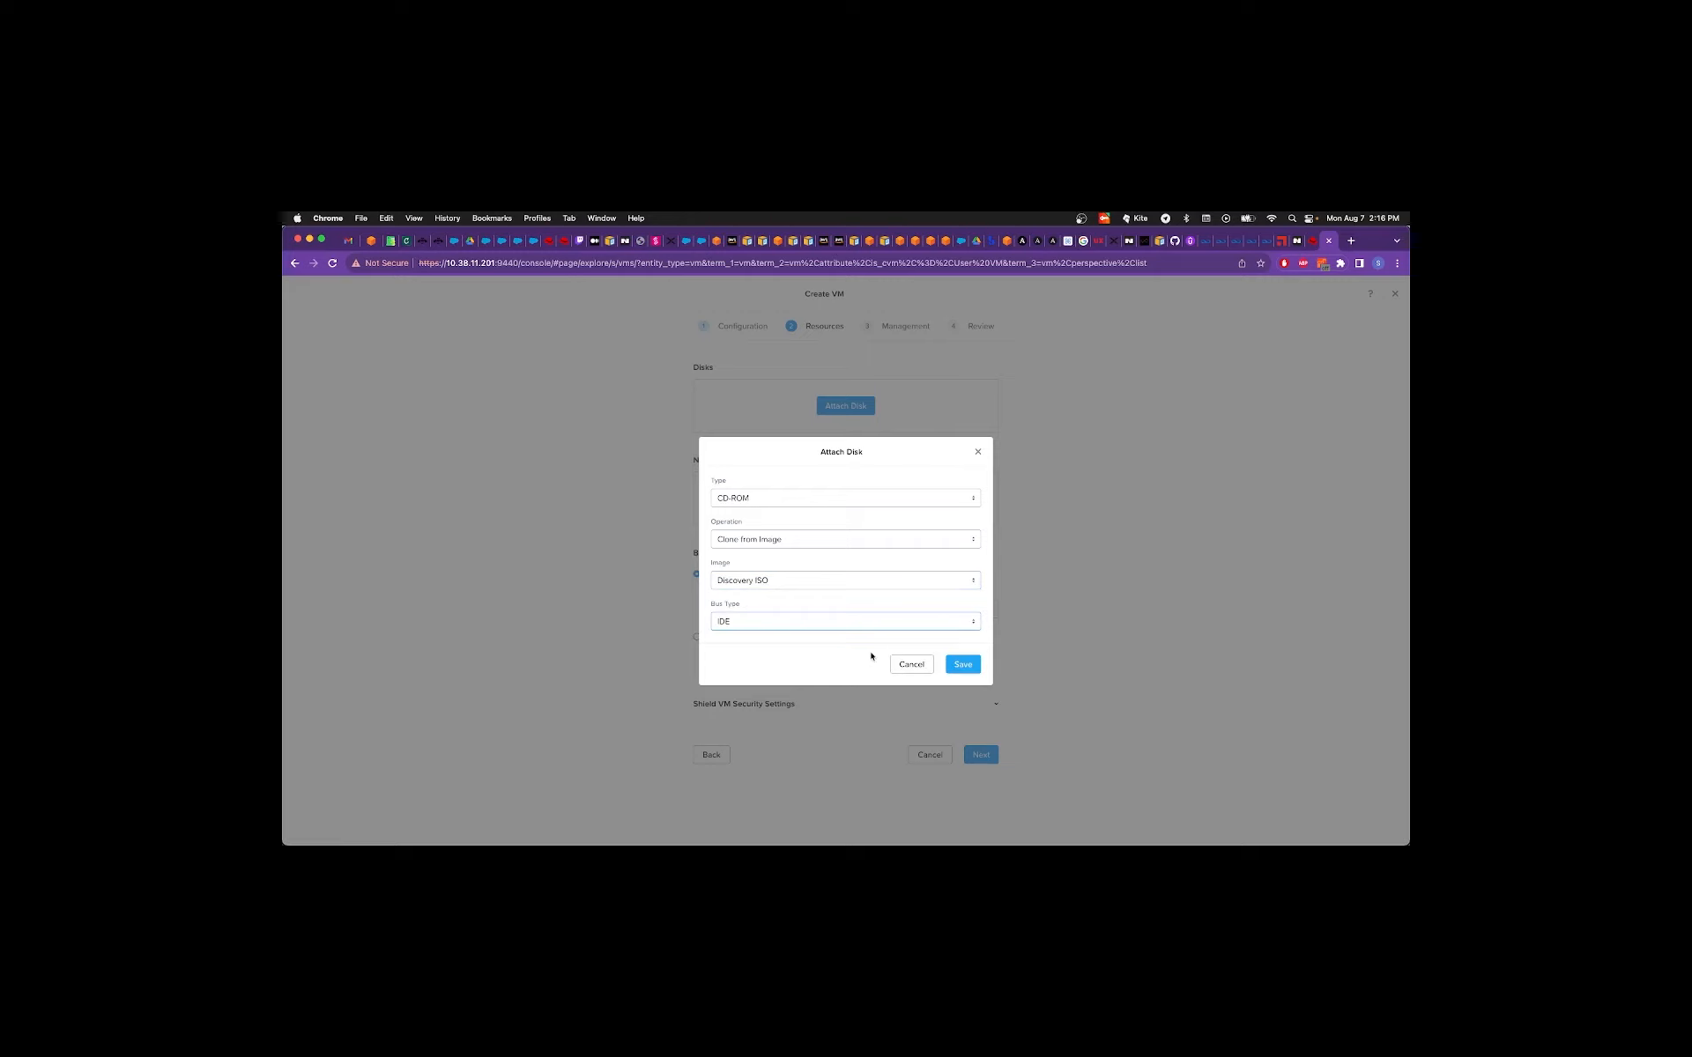
{"action": "left_click", "coordinate": [959, 667]}
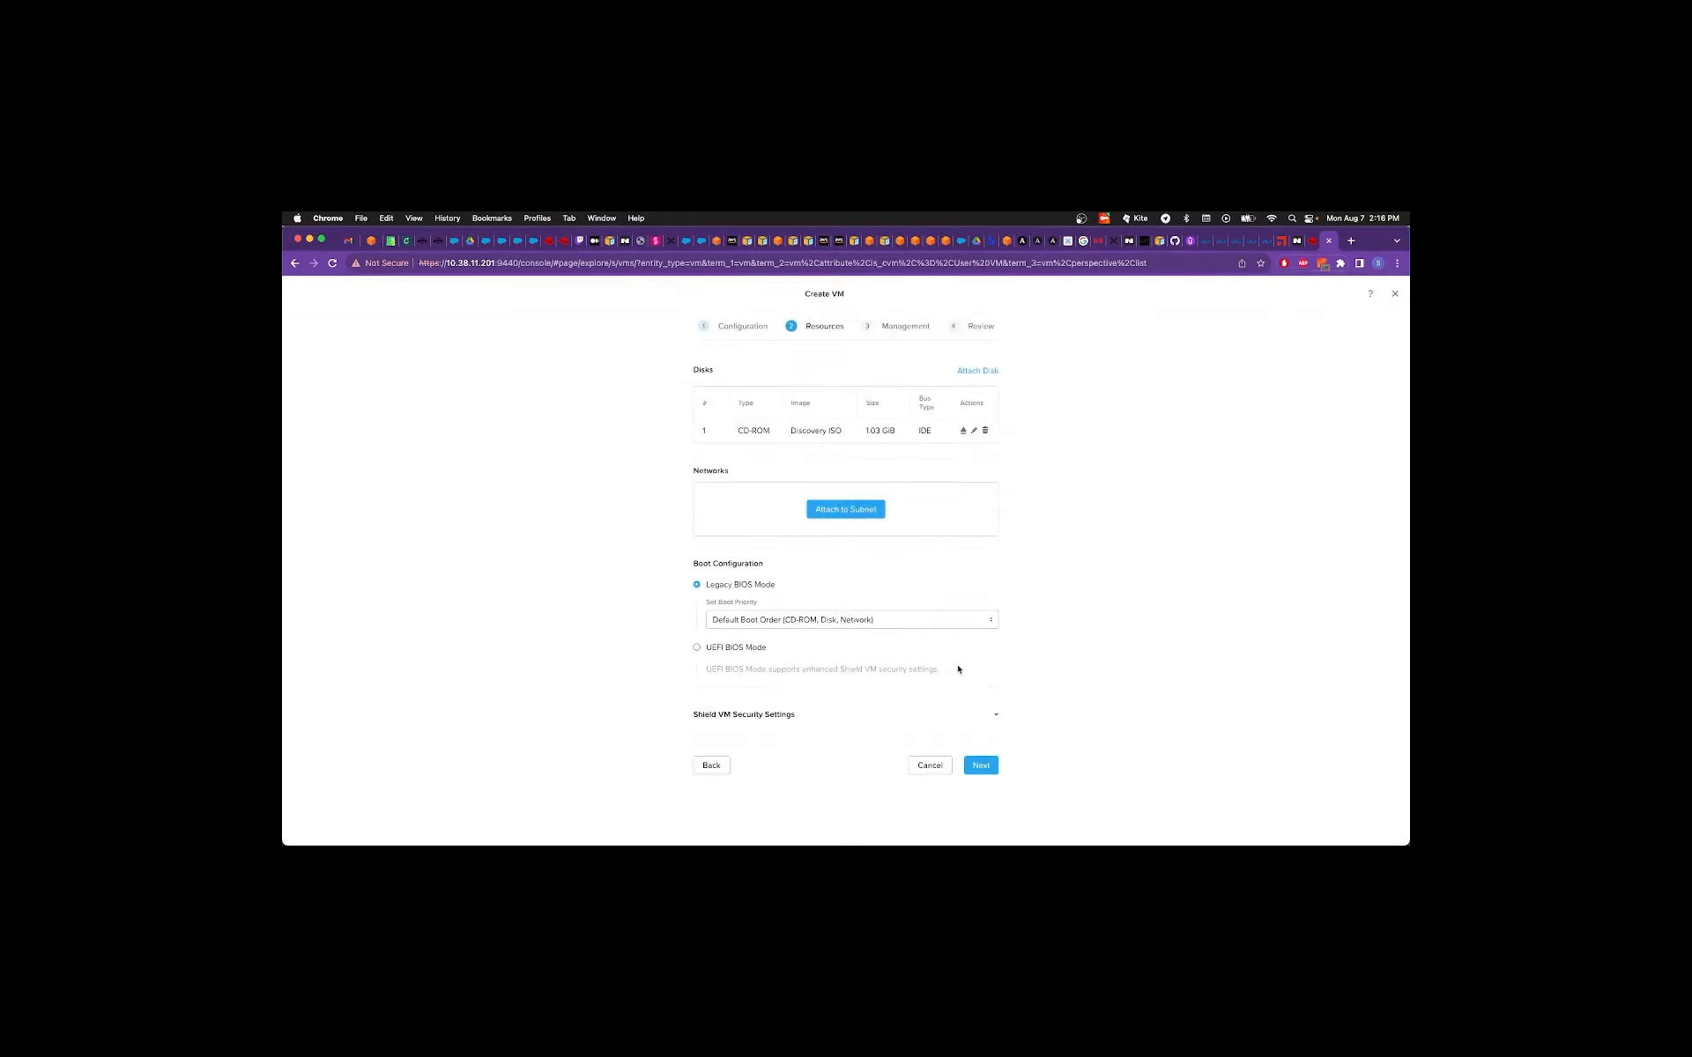
Attach a 120 GiB SCSI disk allocated on the Default storage container to the control plane VMs.
{"action": "left_click", "coordinate": [973, 371]}
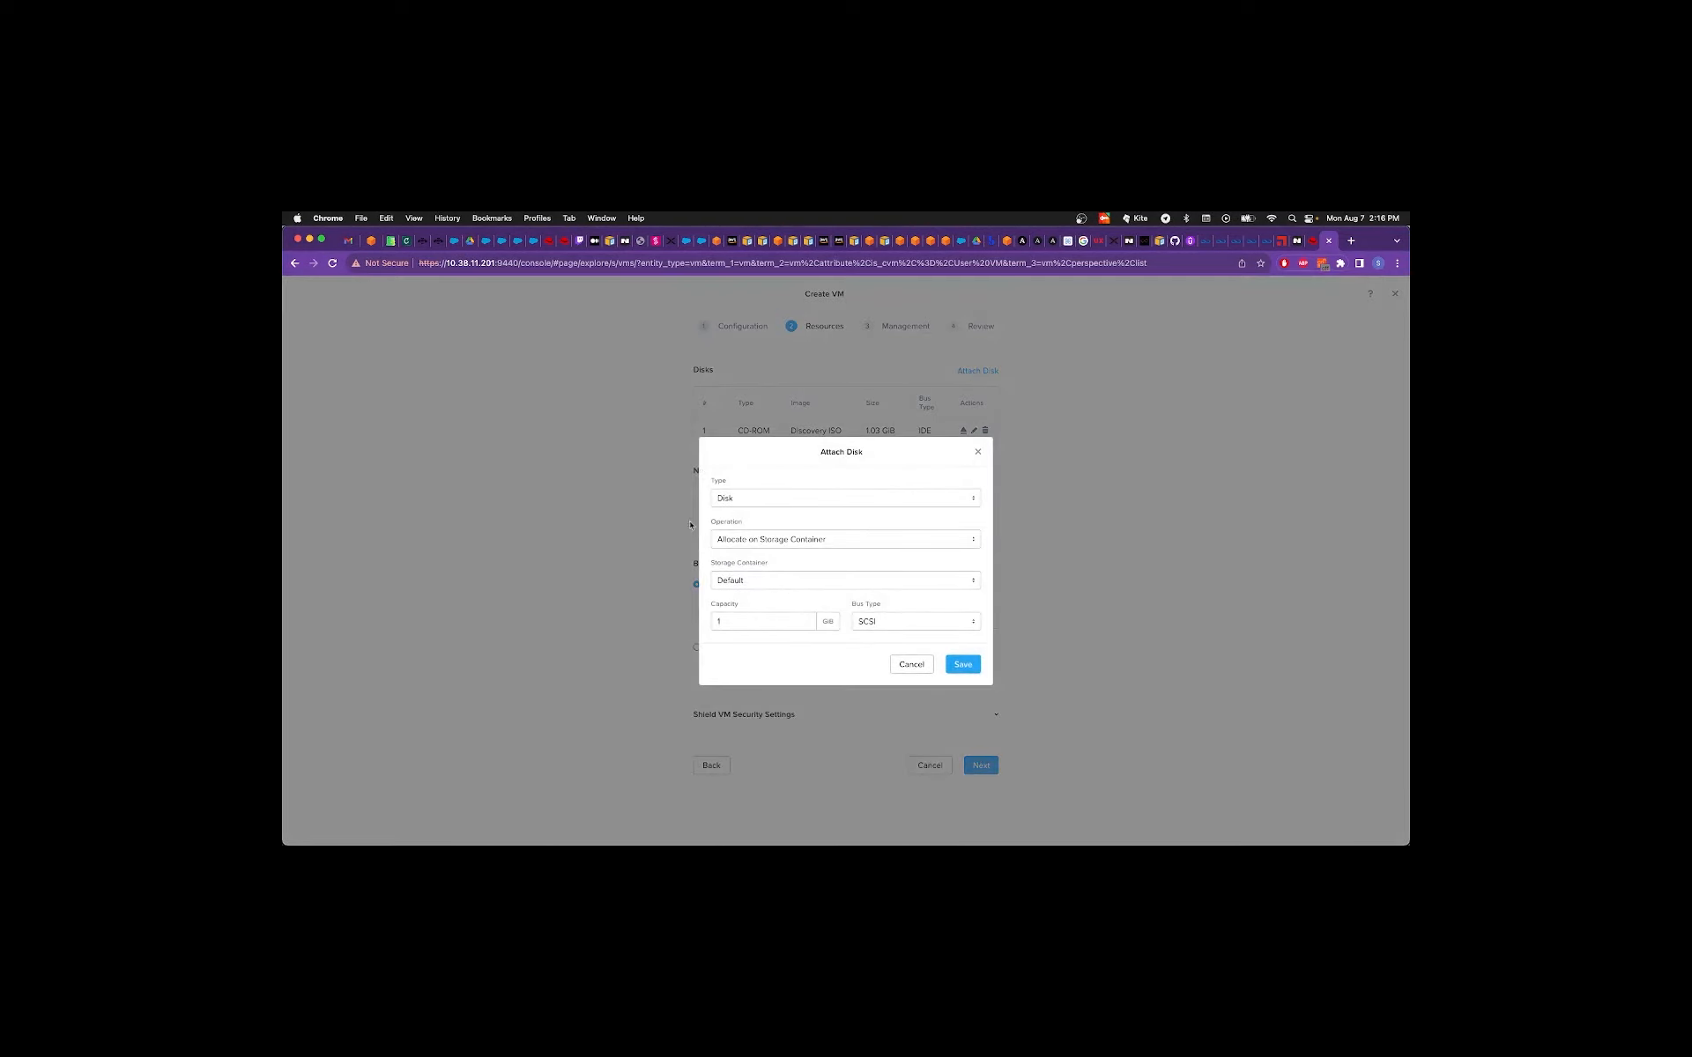
{"action": "left_click", "coordinate": [741, 624]}
{"action": "type", "text": "20"}
{"action": "left_click", "coordinate": [960, 667]}
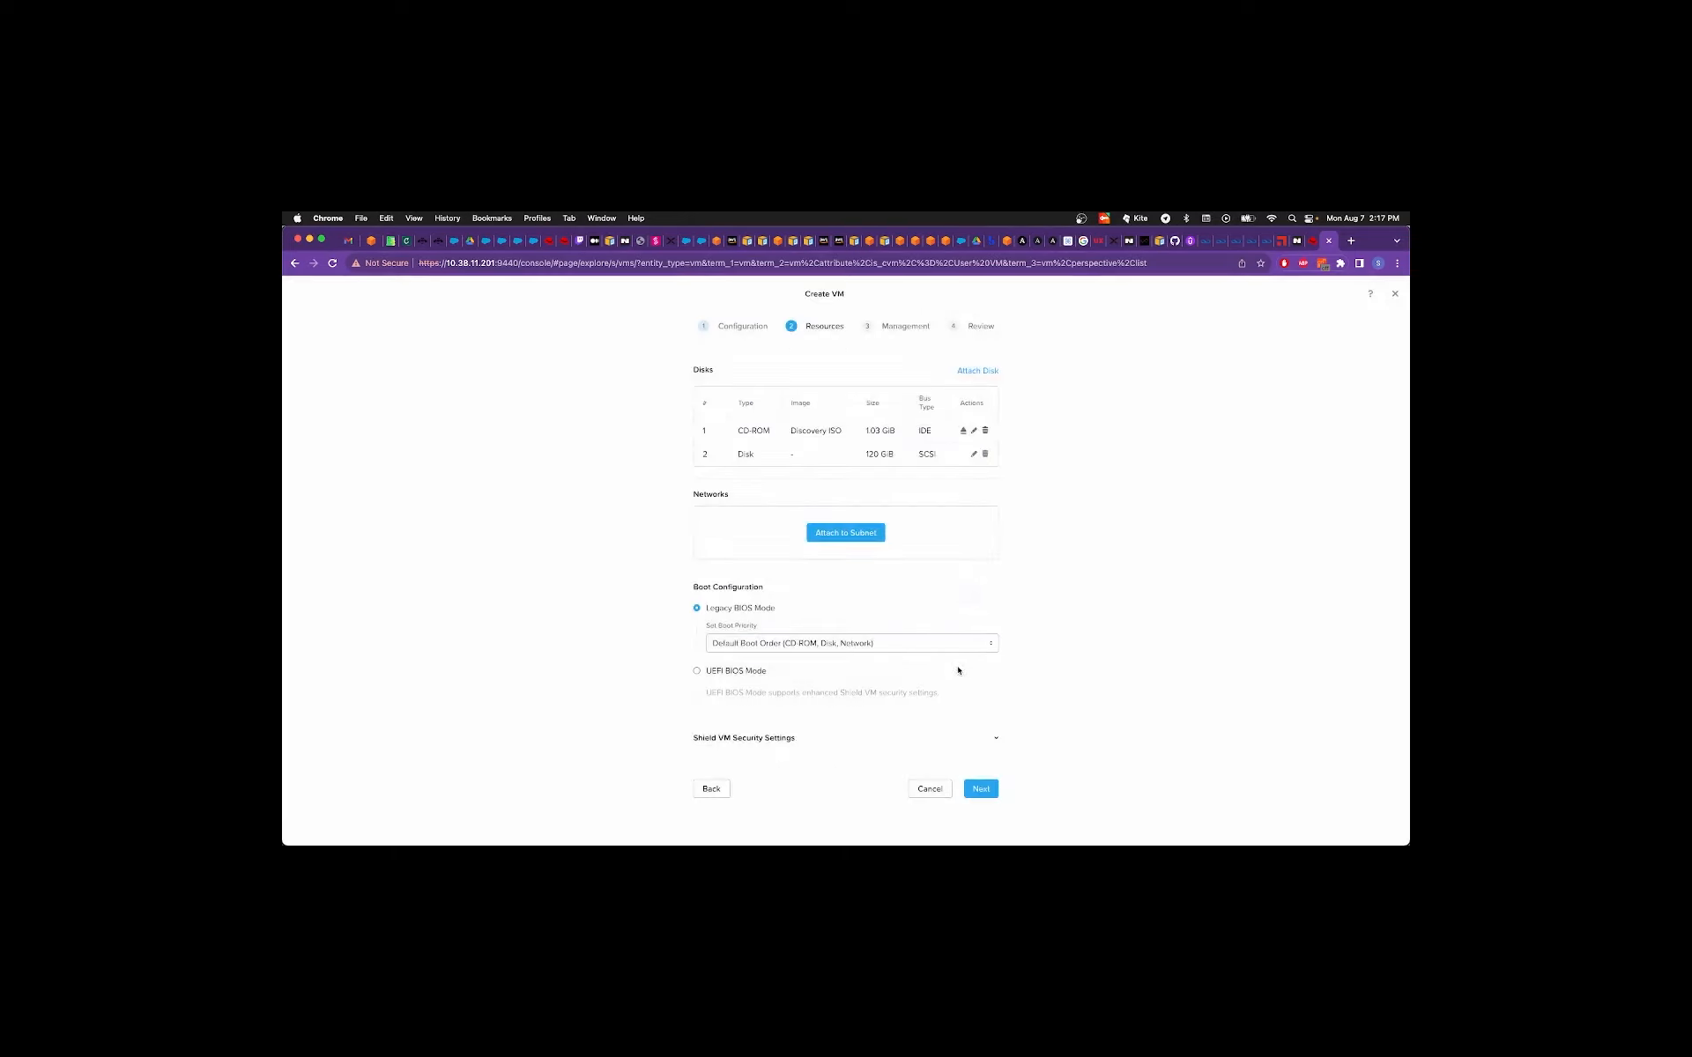
Attach the control plane VMs to the Primary subnet with DHCP assignment and switch their boot configuration to UEFI BIOS Mode.
{"action": "left_click", "coordinate": [833, 536]}
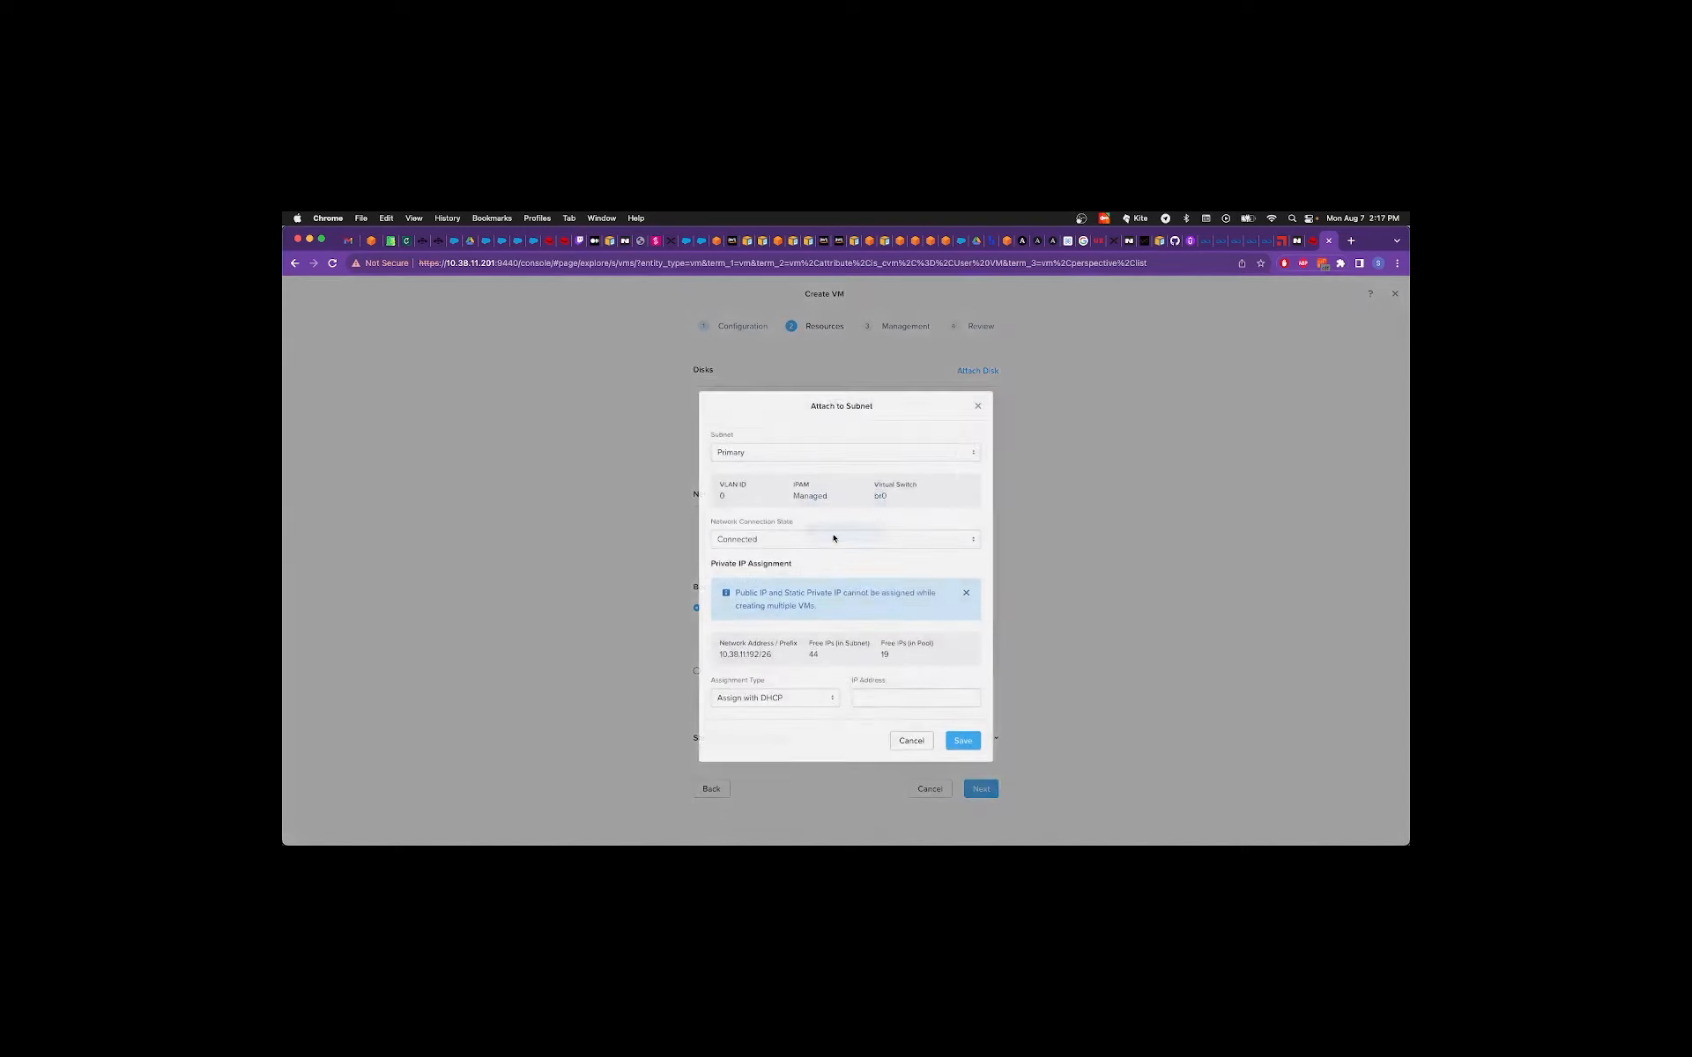
{"action": "left_click", "coordinate": [963, 725]}
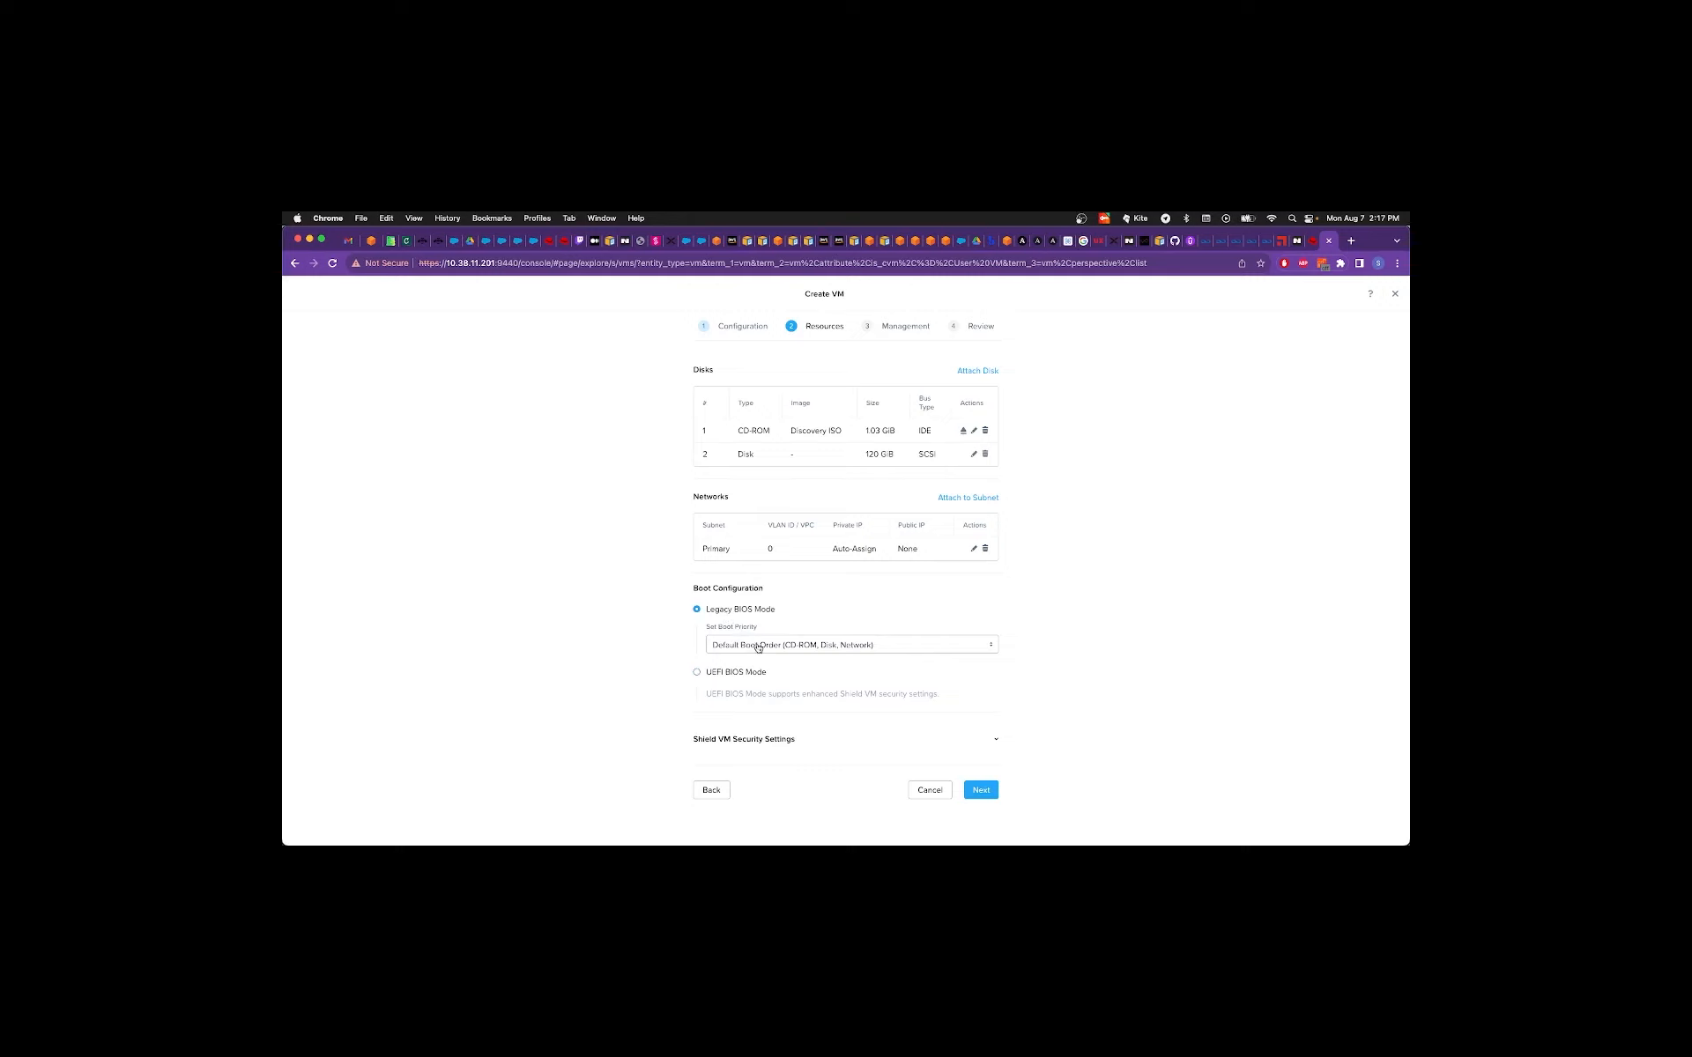
{"action": "left_click", "coordinate": [727, 675]}
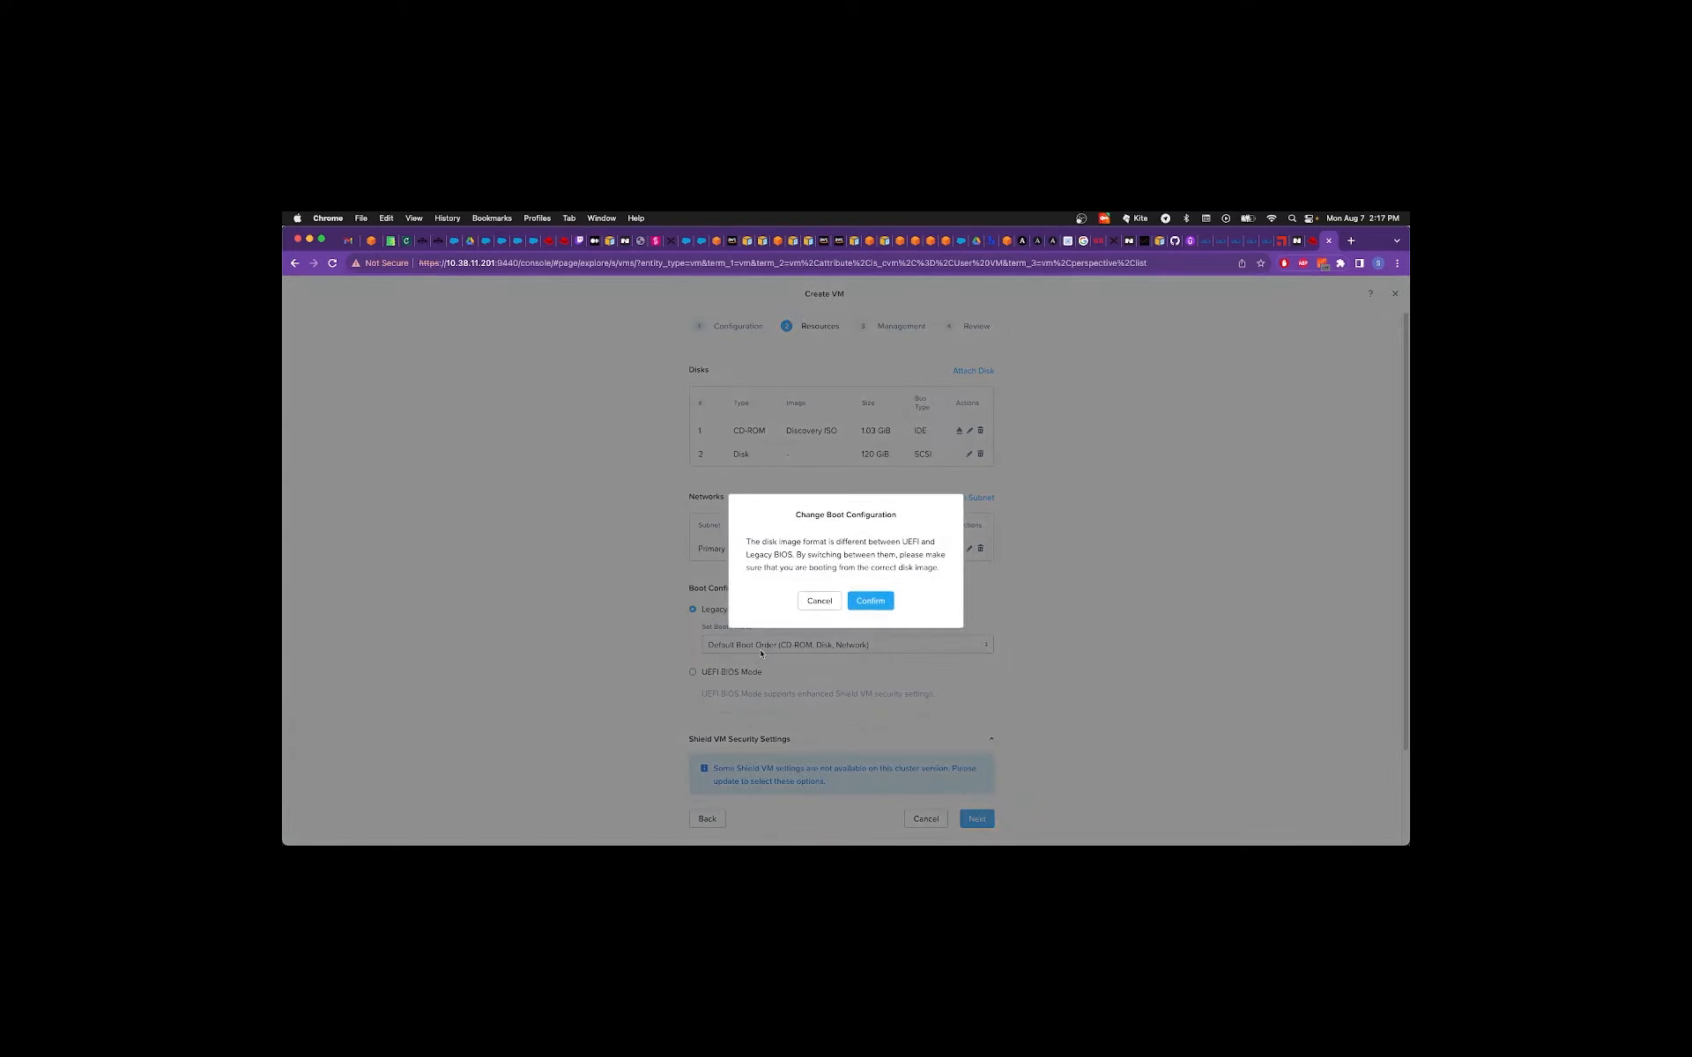
{"action": "left_click", "coordinate": [859, 603]}
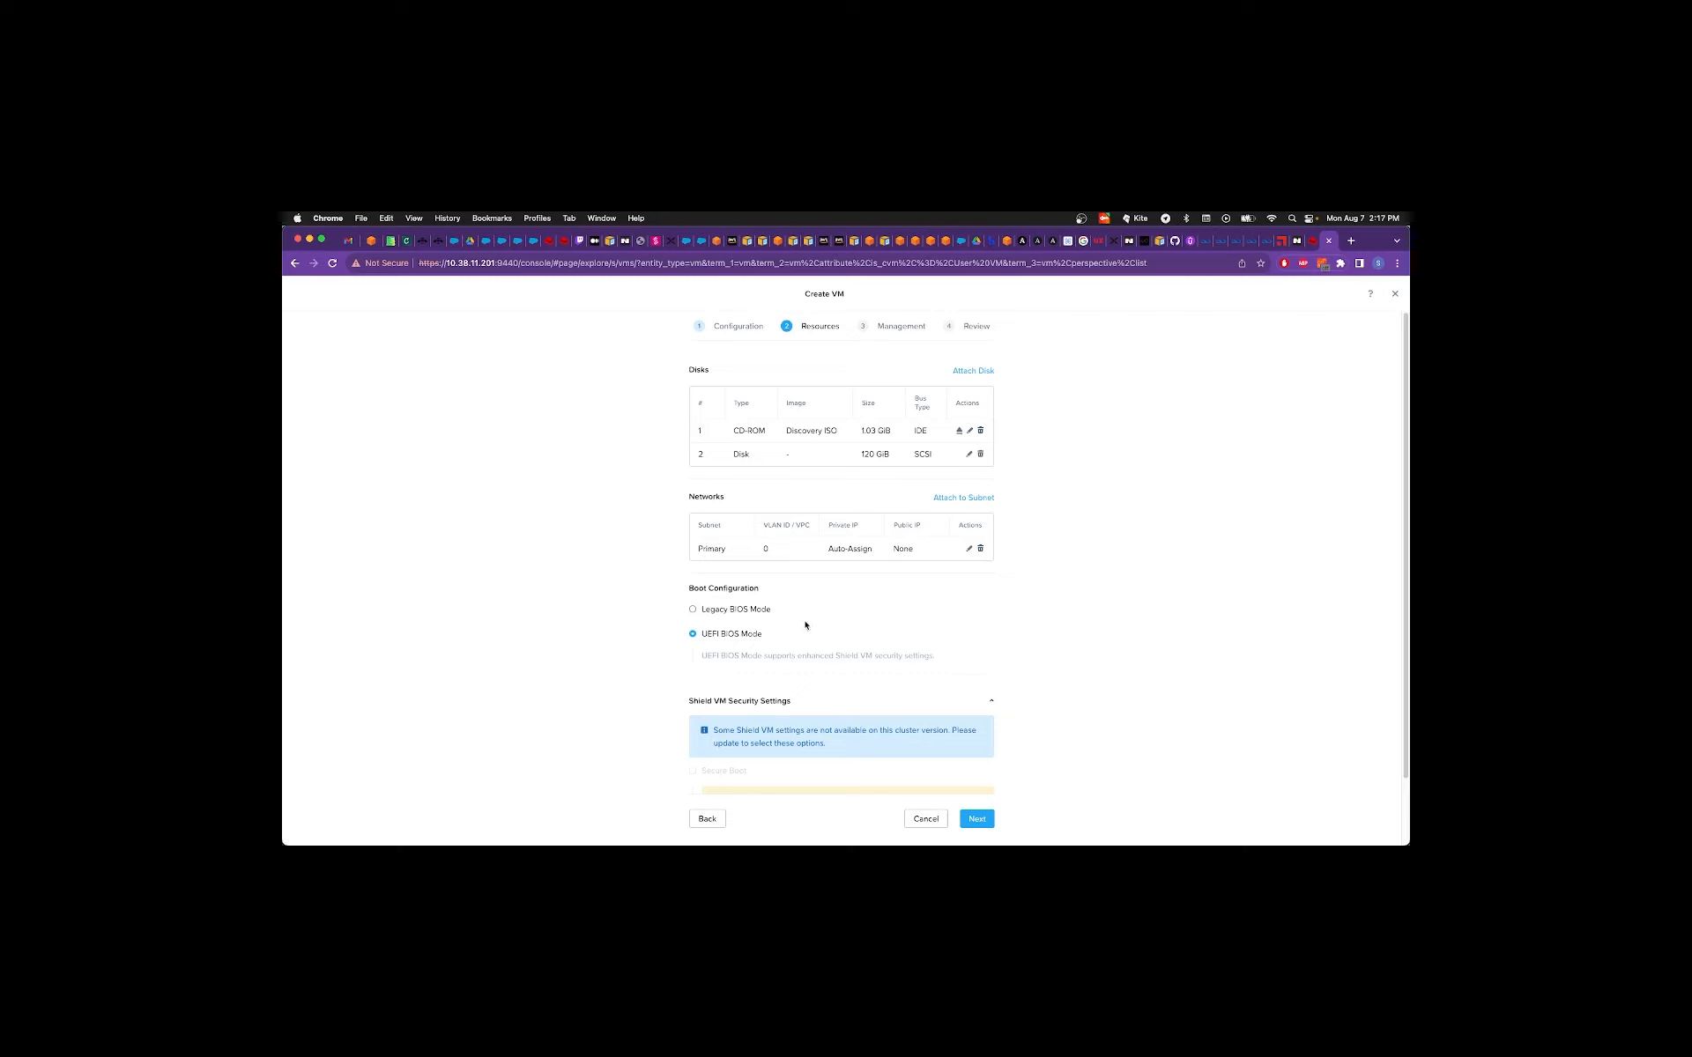
{"action": "scroll", "coordinate": [810, 625], "scroll_direction": "down", "scroll_amount": 2}
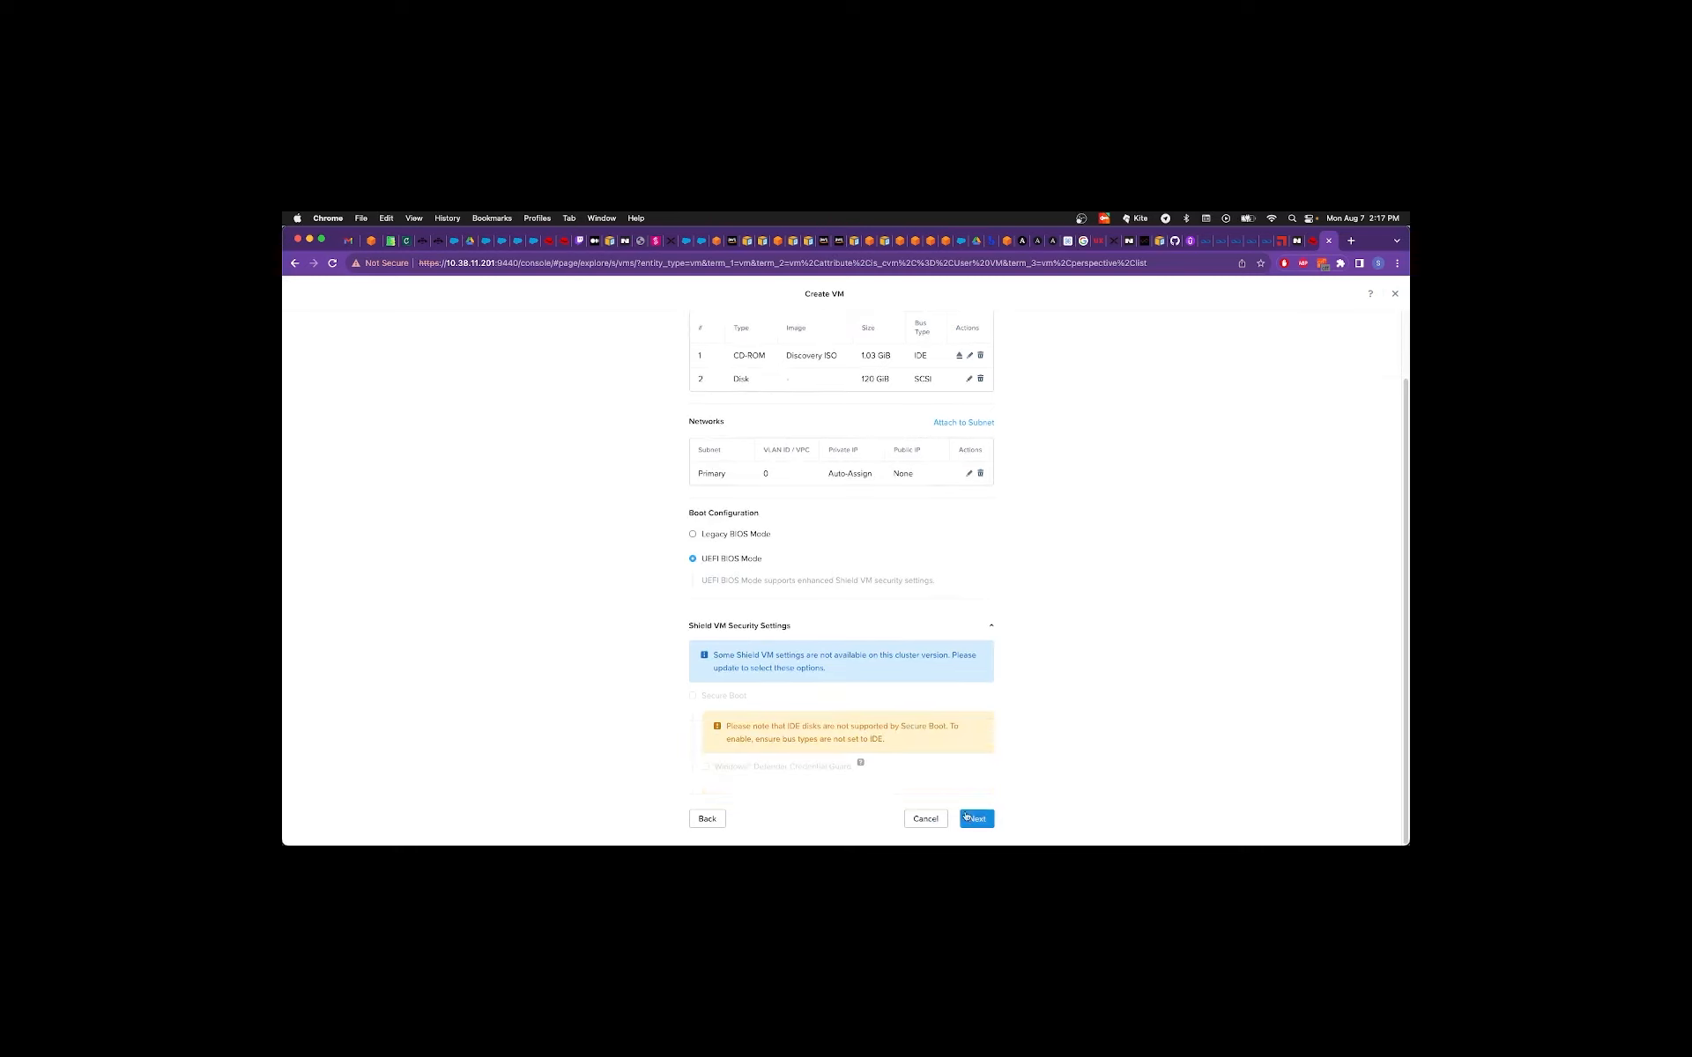
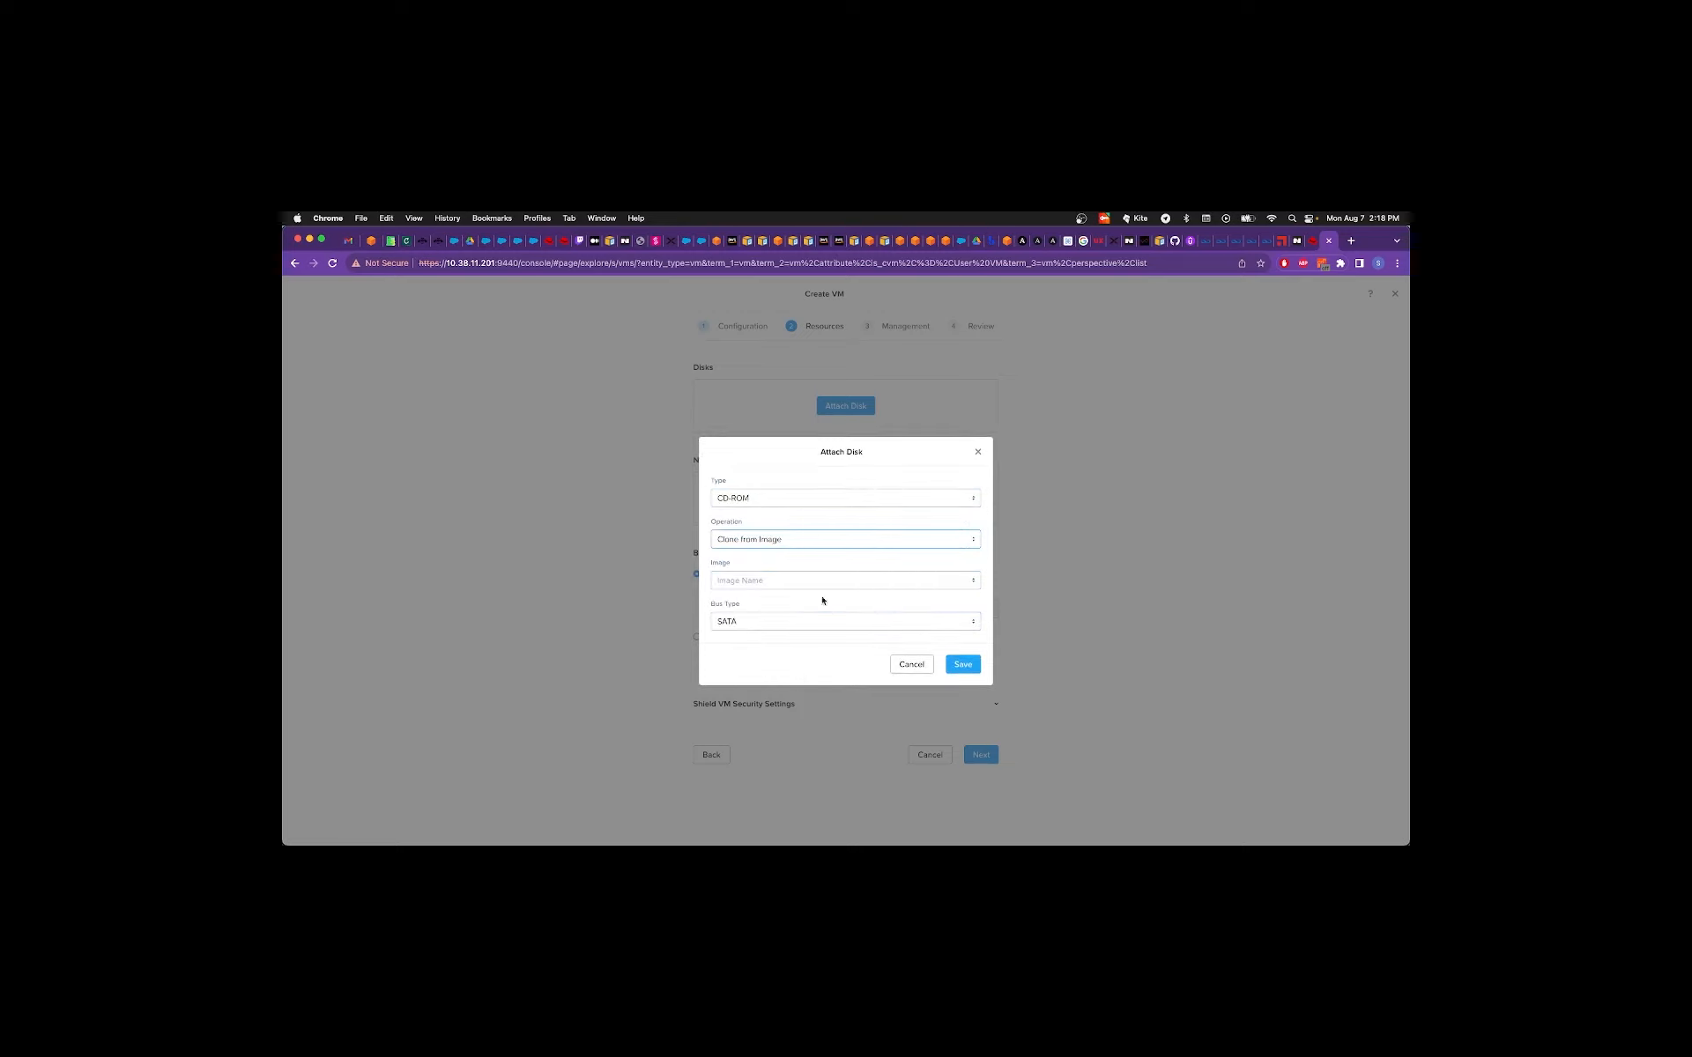
Choose the Discovery ISO image and the IDE bus for the worker VMs' CD-ROM and save it.
{"action": "left_click", "coordinate": [828, 579]}
{"action": "left_click", "coordinate": [824, 605]}
{"action": "left_click", "coordinate": [830, 622]}
{"action": "left_click", "coordinate": [827, 663]}
{"action": "left_click", "coordinate": [962, 665]}
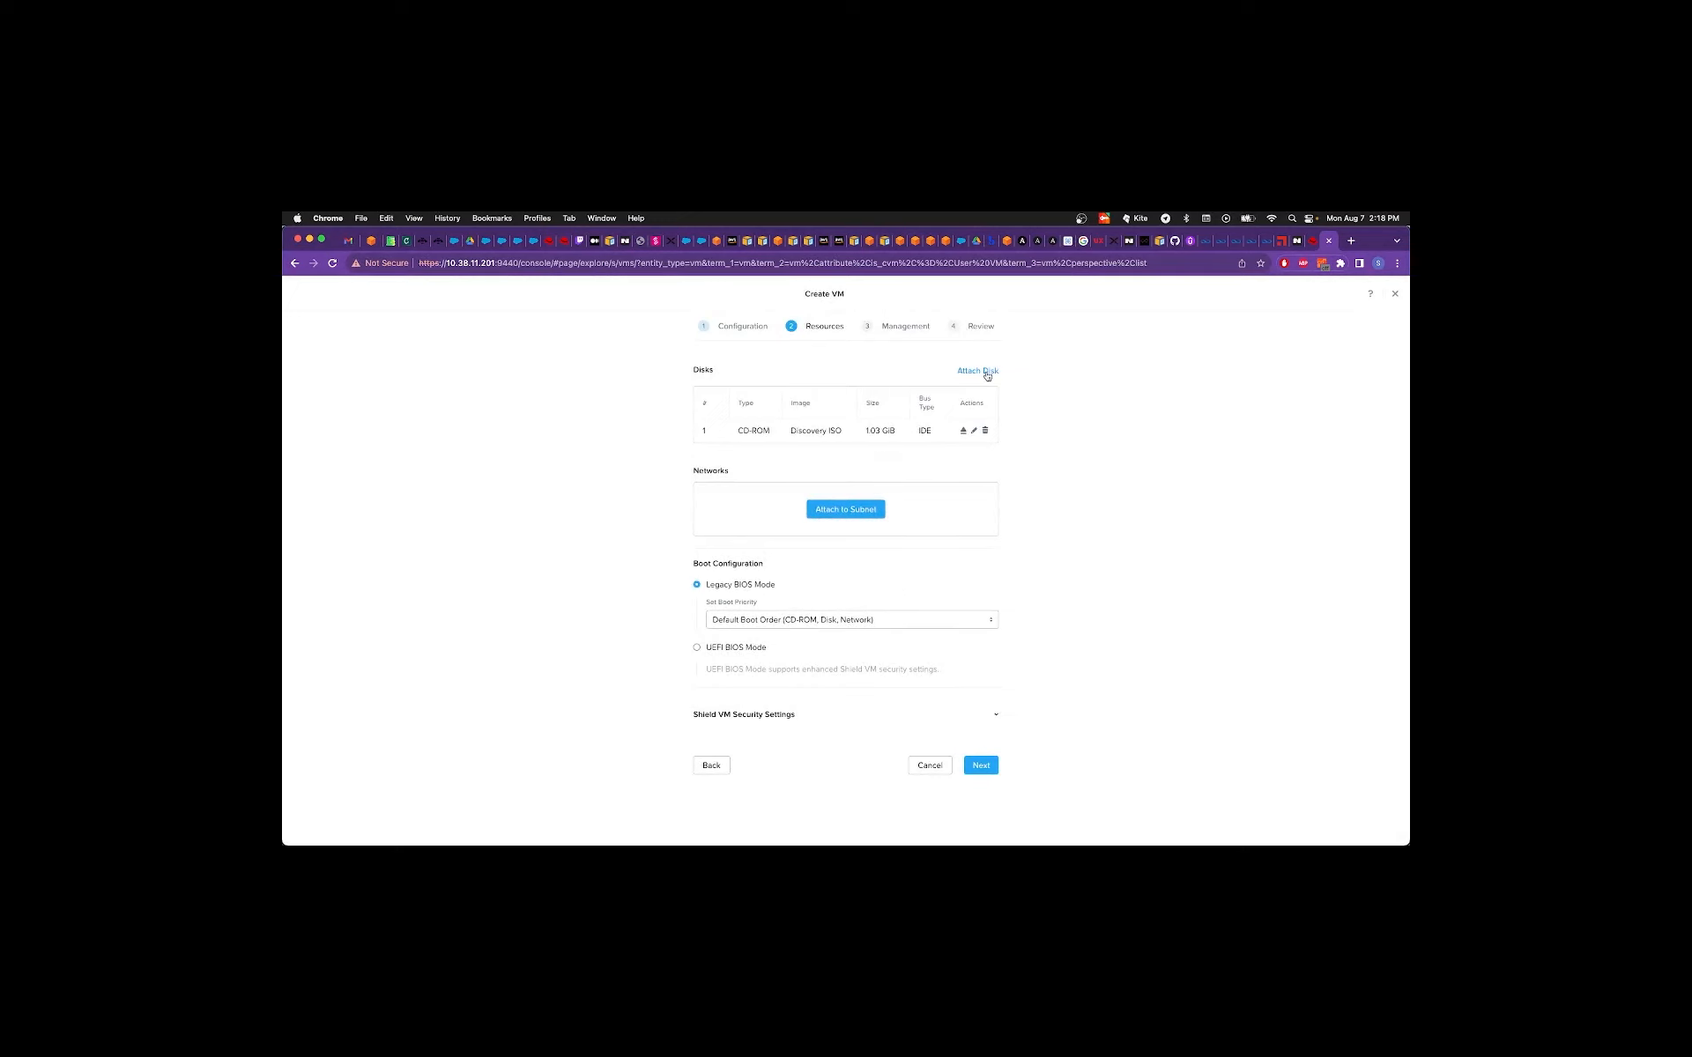
Attach a 120 GiB SCSI disk on the Default storage container to the worker VMs.
{"action": "left_click", "coordinate": [987, 371]}
{"action": "left_click", "coordinate": [758, 624]}
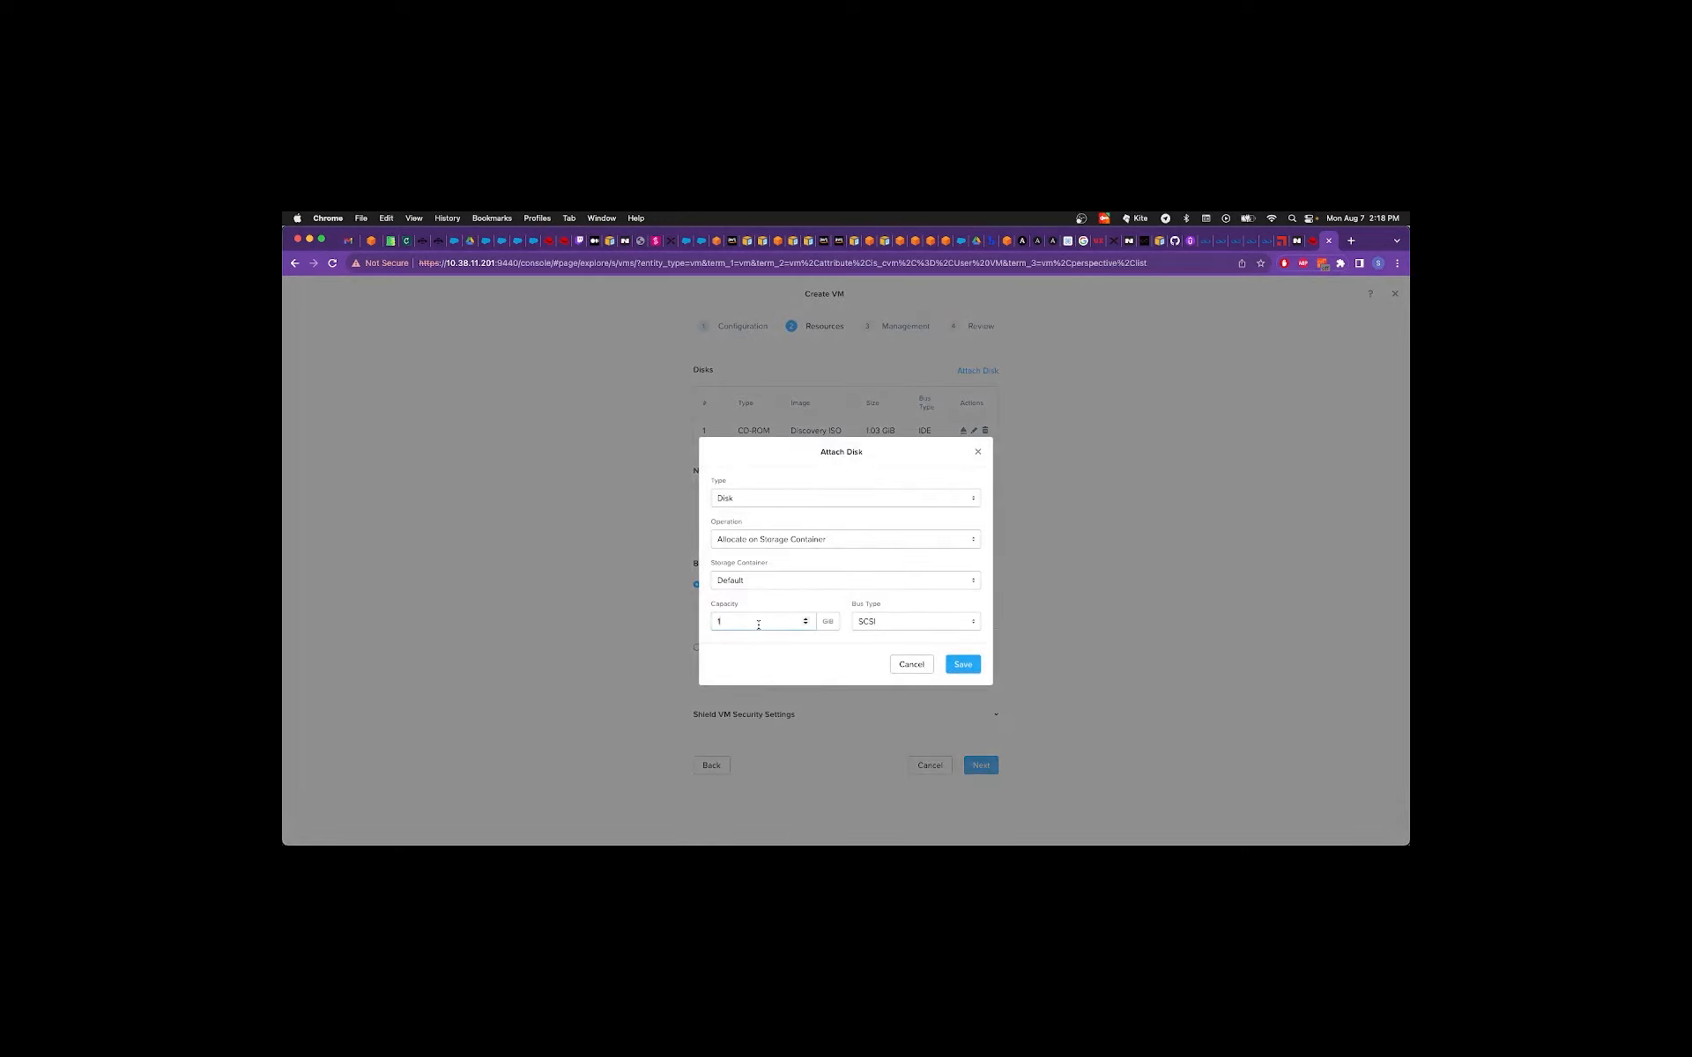
{"action": "type", "text": "20"}
{"action": "left_click", "coordinate": [959, 665]}
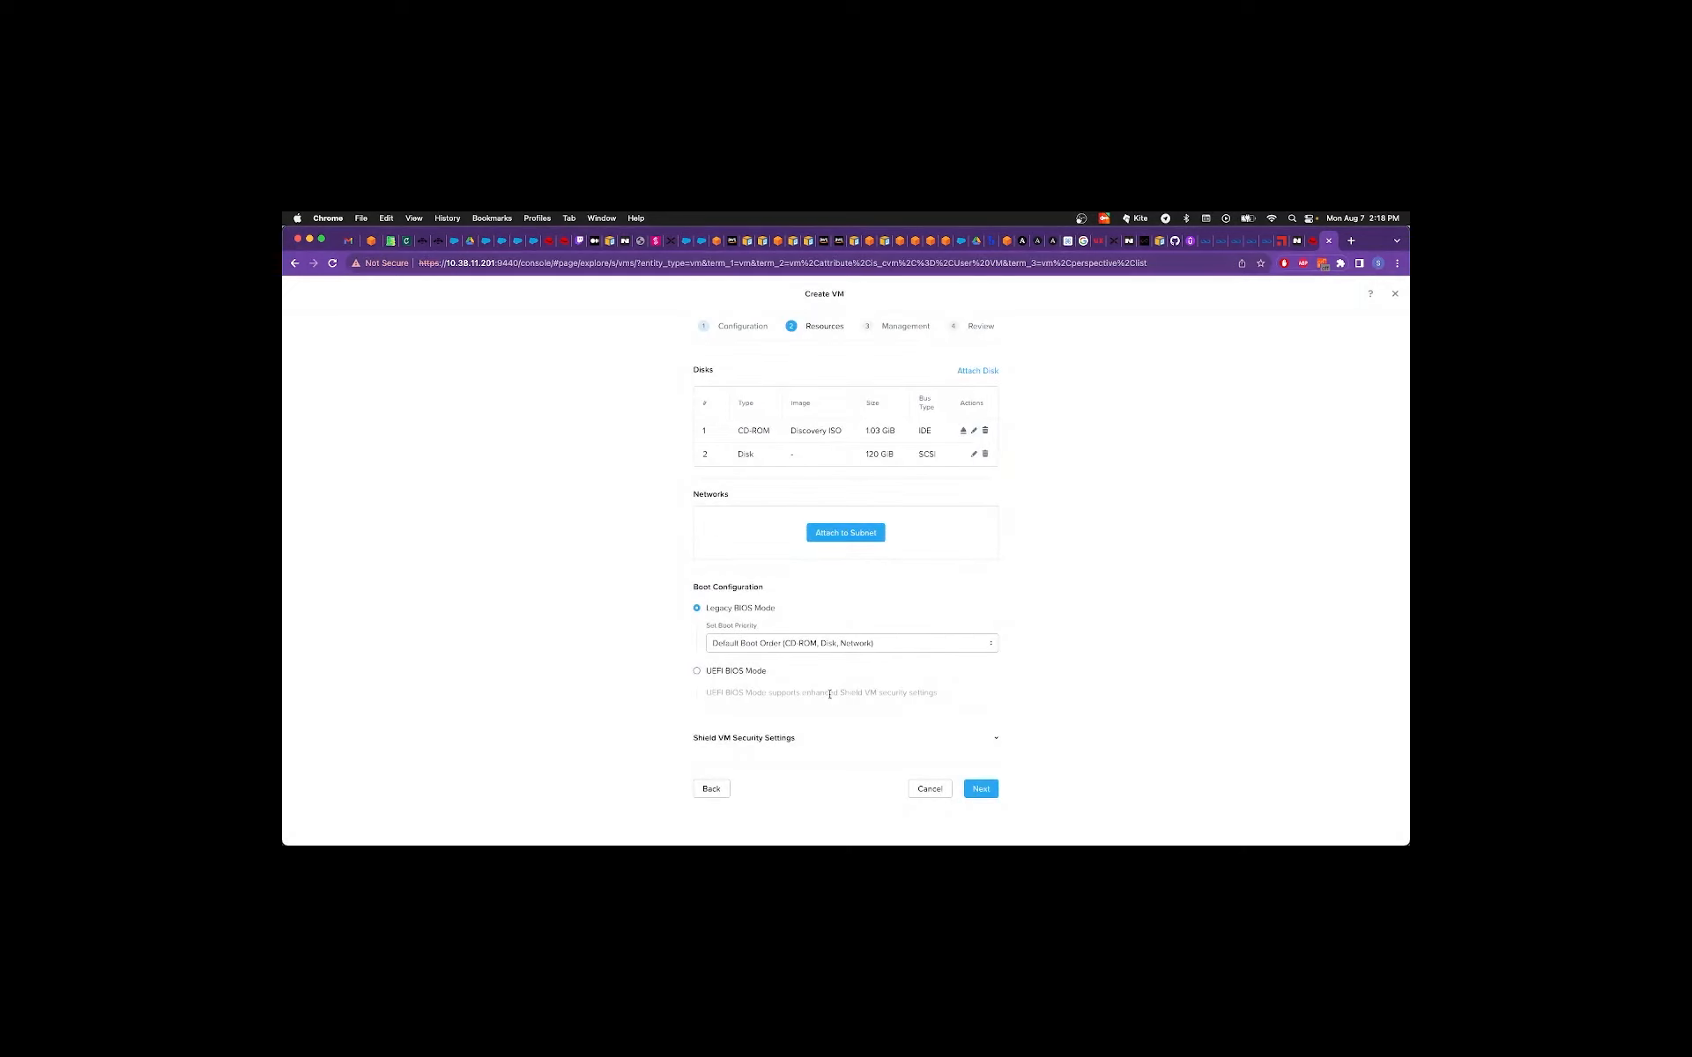
Attach the worker VMs to the Primary subnet with DHCP assignment and set their boot configuration to UEFI BIOS Mode.
{"action": "left_click", "coordinate": [833, 534]}
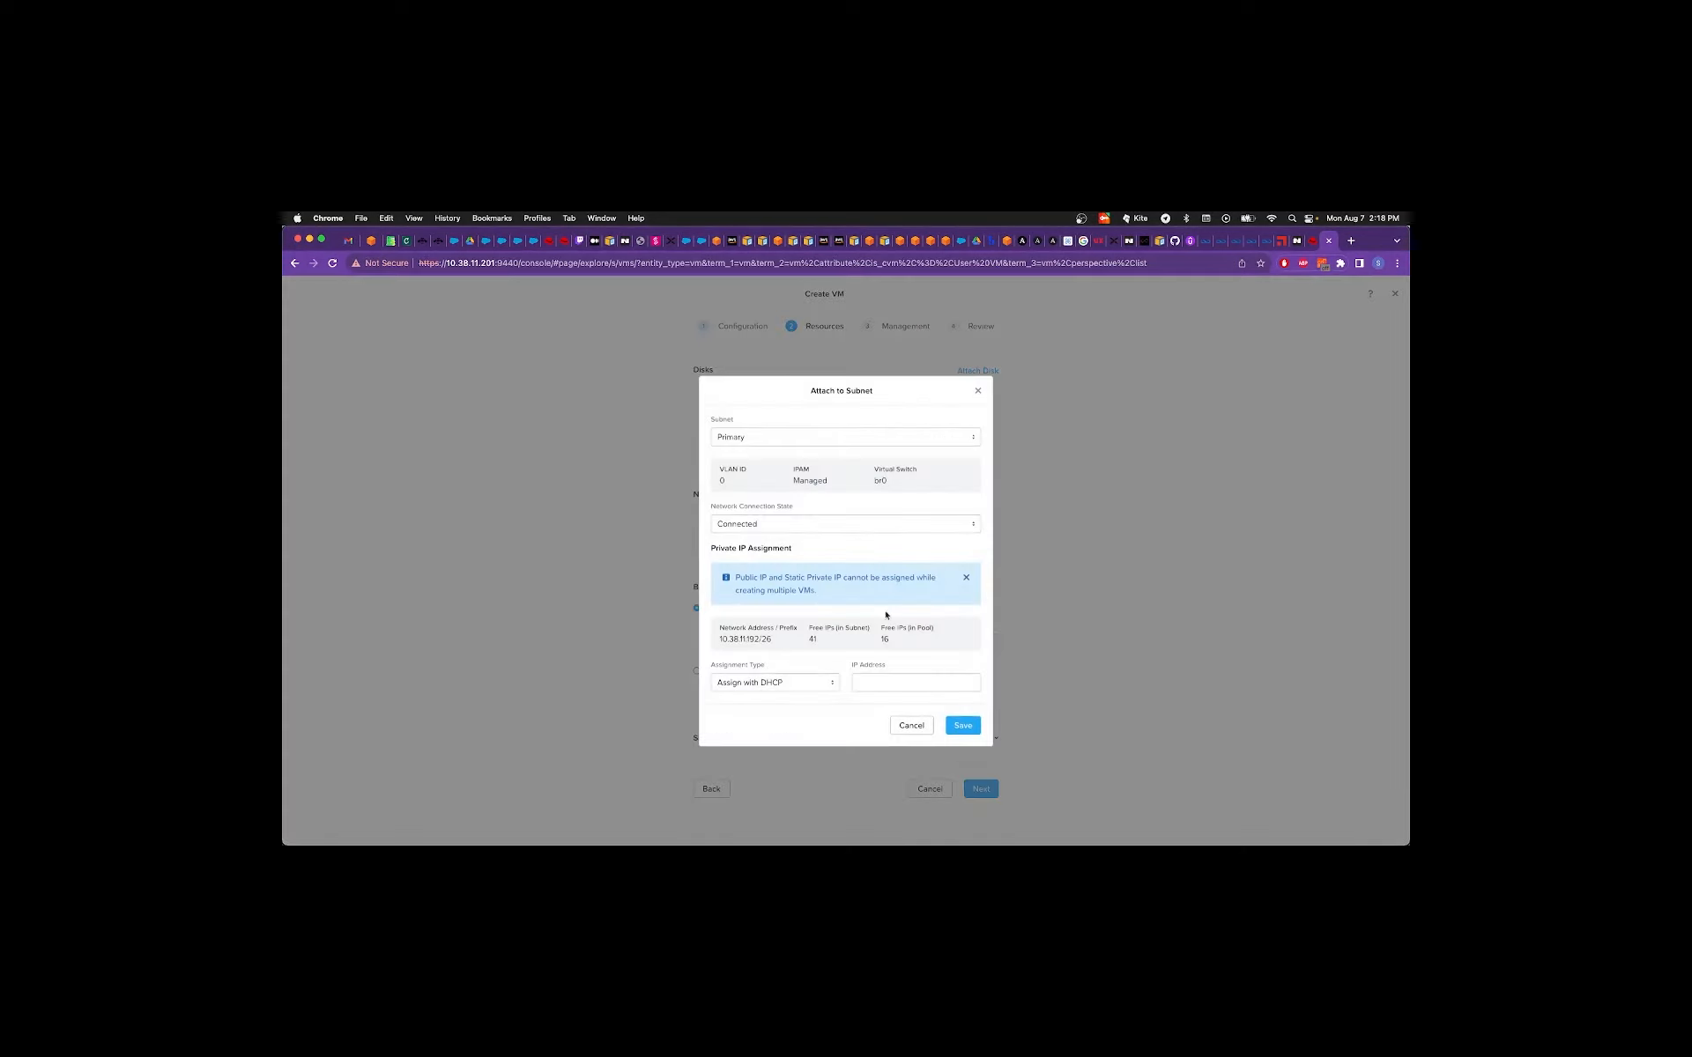
{"action": "left_click", "coordinate": [958, 725]}
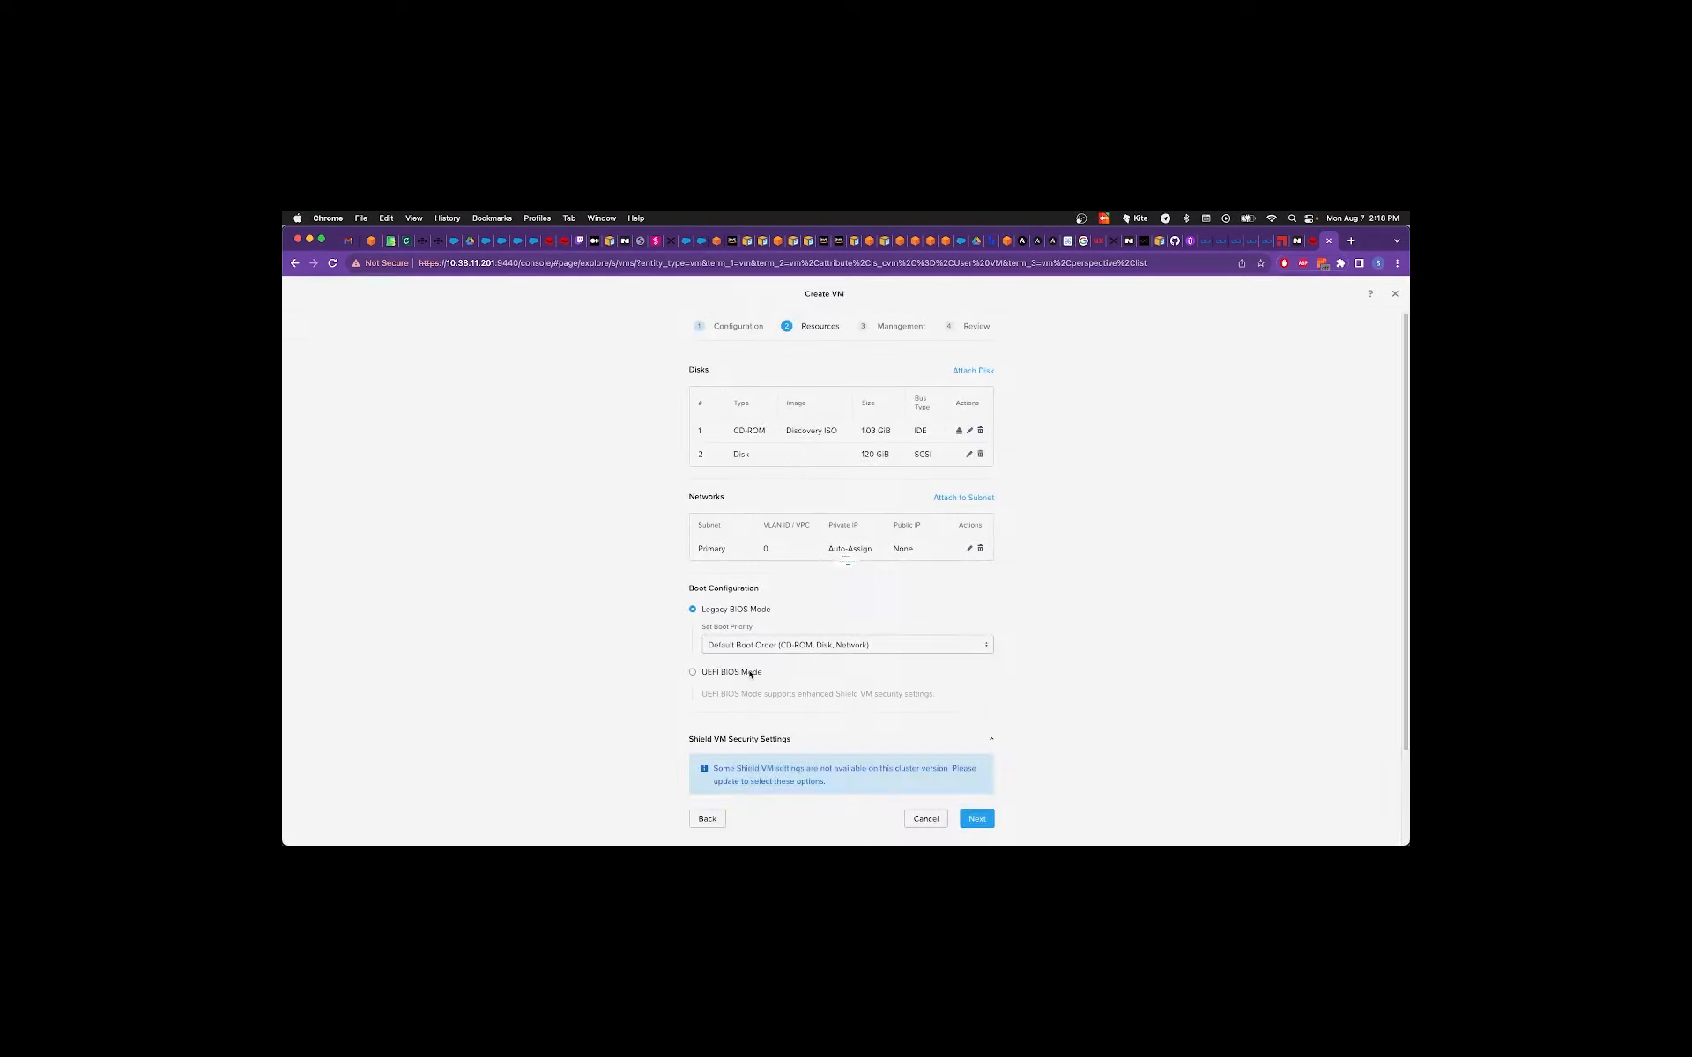
{"action": "left_click", "coordinate": [749, 674]}
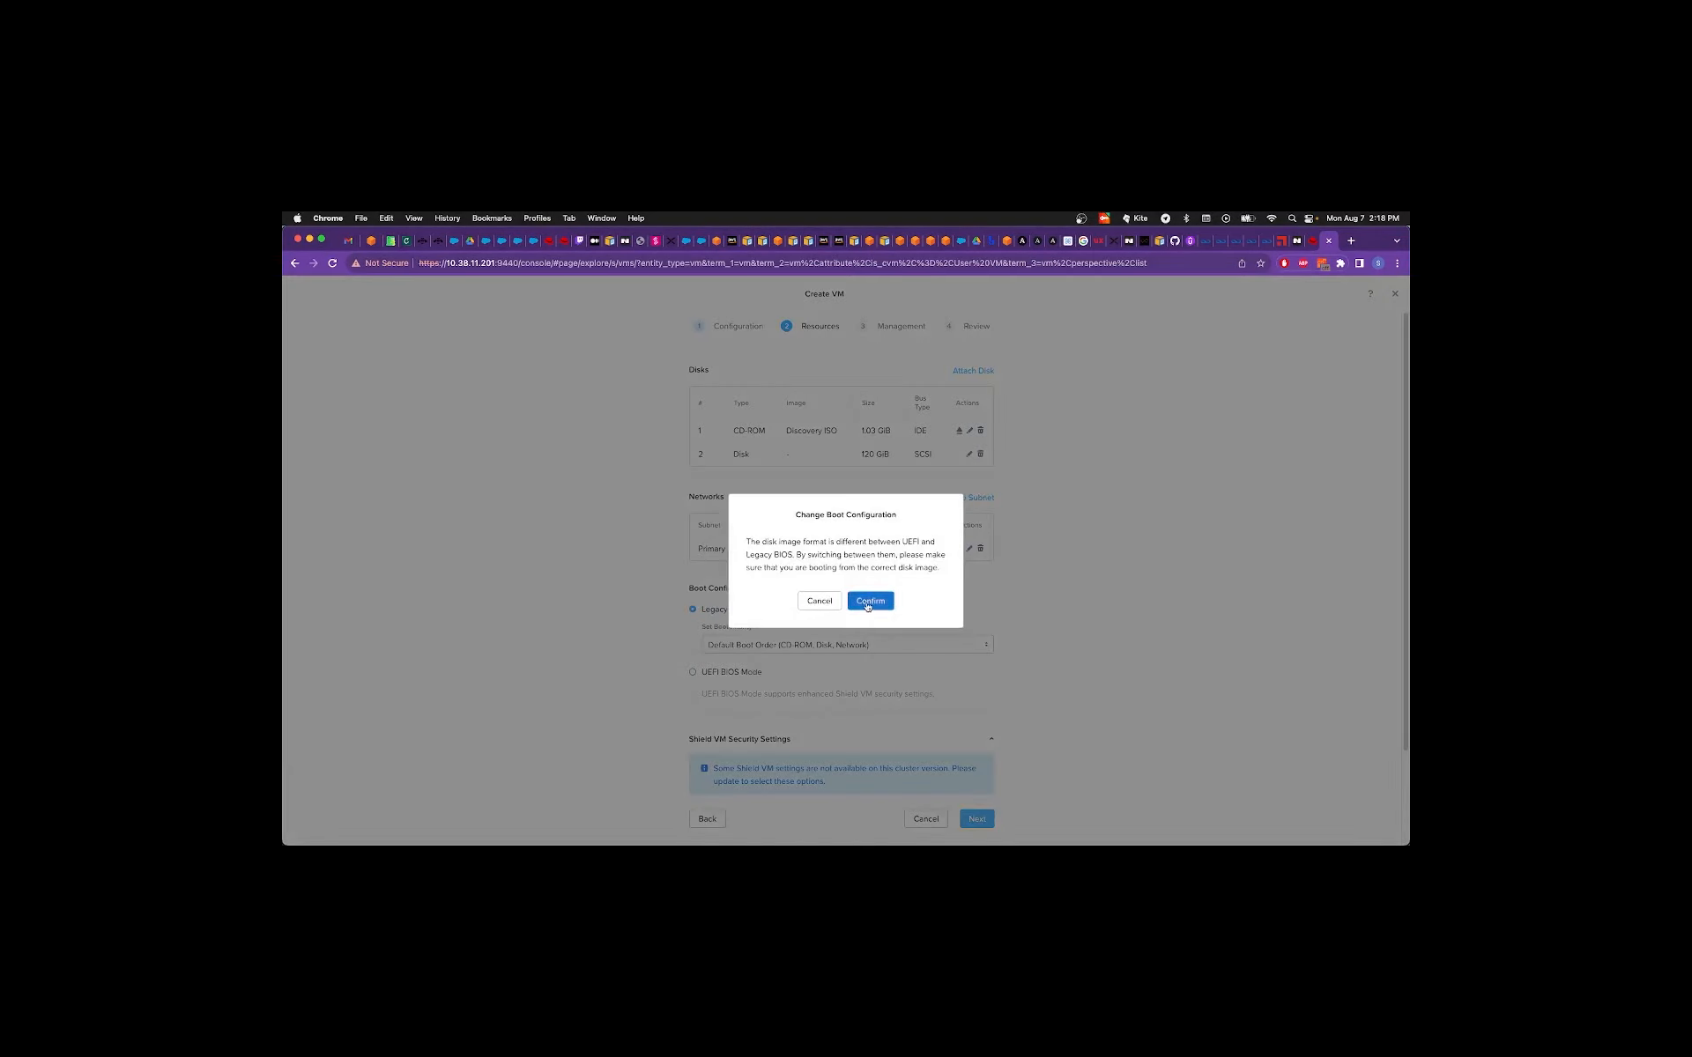
{"action": "left_click", "coordinate": [868, 597]}
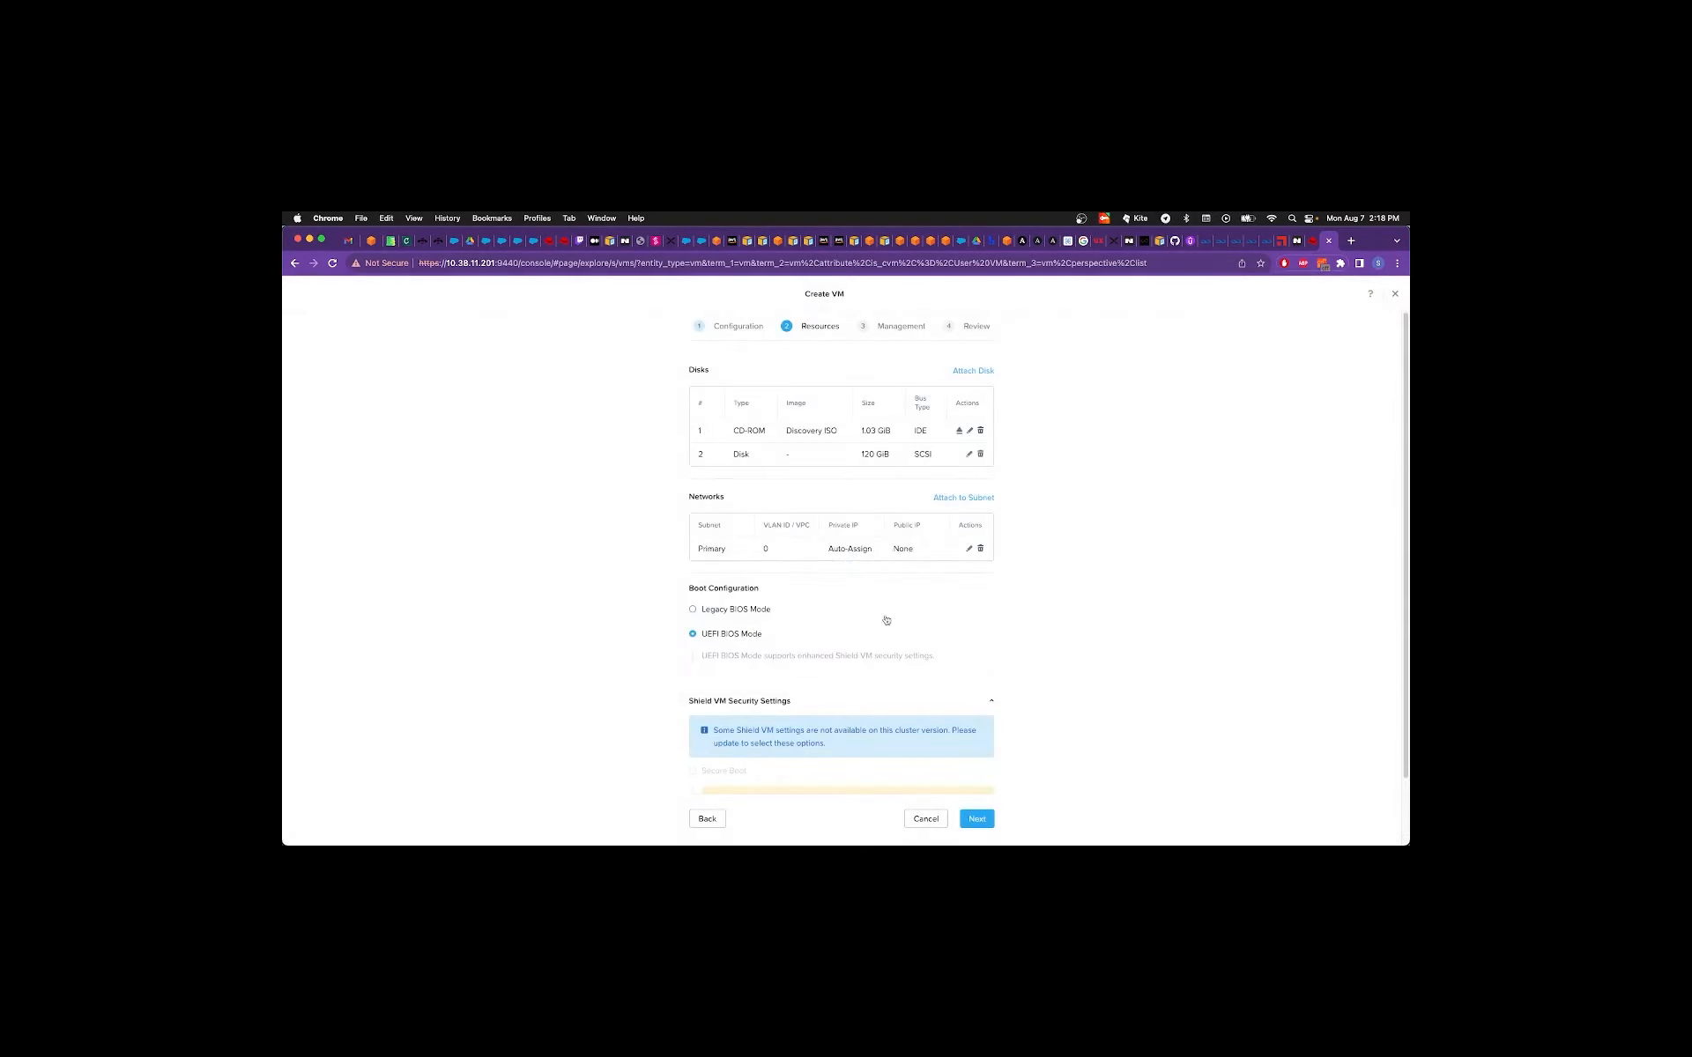
Keep the default management settings, review the worker node configuration and create the VMs.
{"action": "left_click", "coordinate": [985, 819]}
{"action": "left_click", "coordinate": [979, 591]}
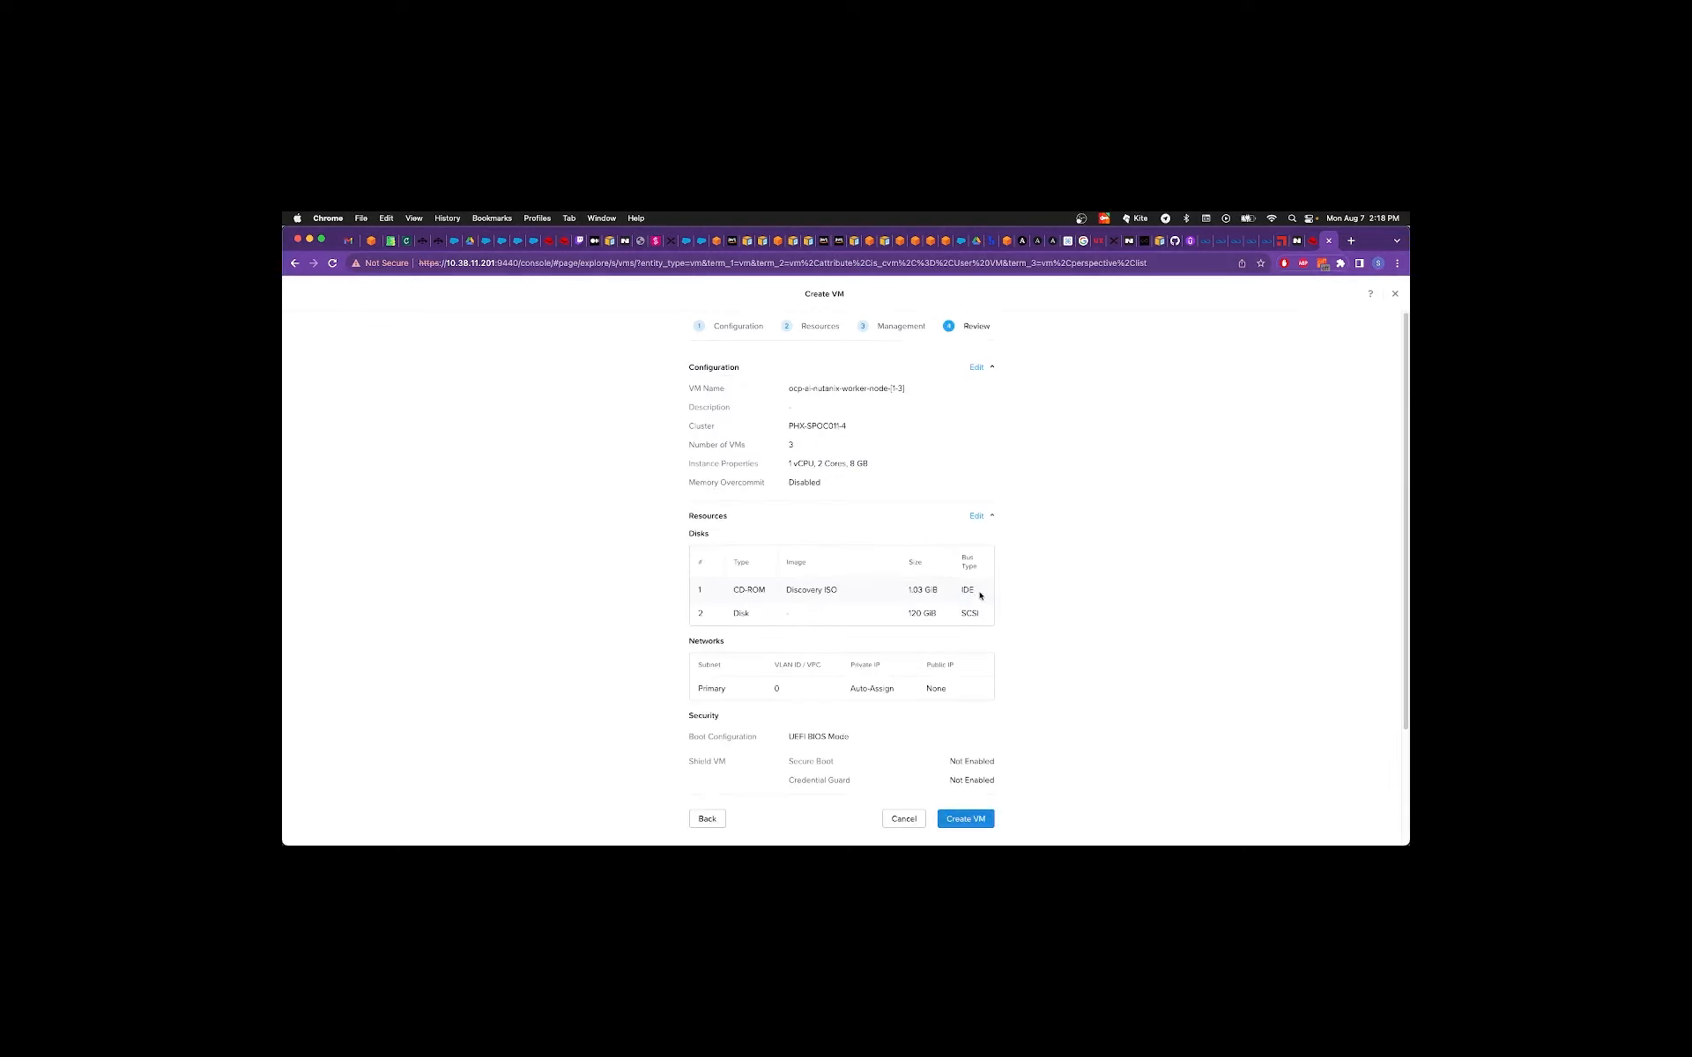
{"action": "scroll", "coordinate": [991, 600], "scroll_direction": "down", "scroll_amount": 3}
{"action": "left_click", "coordinate": [966, 819]}
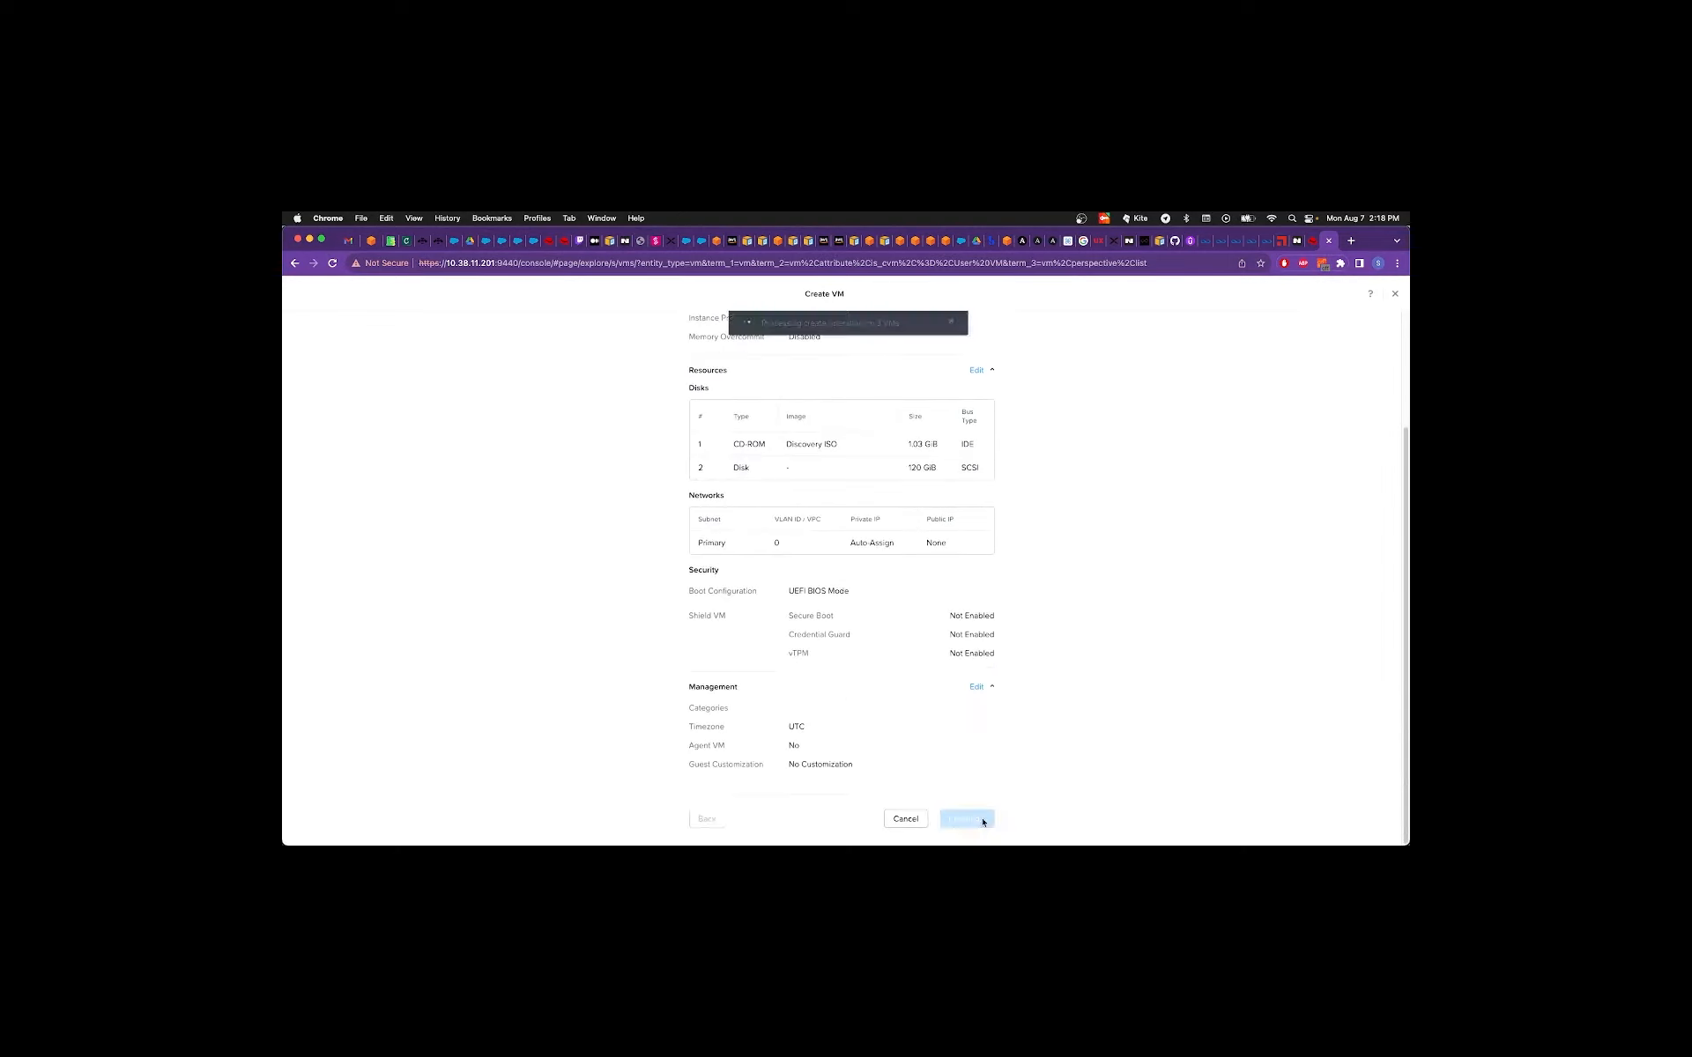
Filter the VMs list by names containing ocp.
{"action": "scroll", "coordinate": [426, 466], "scroll_direction": "down", "scroll_amount": 2}
{"action": "left_click", "coordinate": [426, 395]}
{"action": "type", "text": "ocp"}
{"action": "key", "text": "Return"}
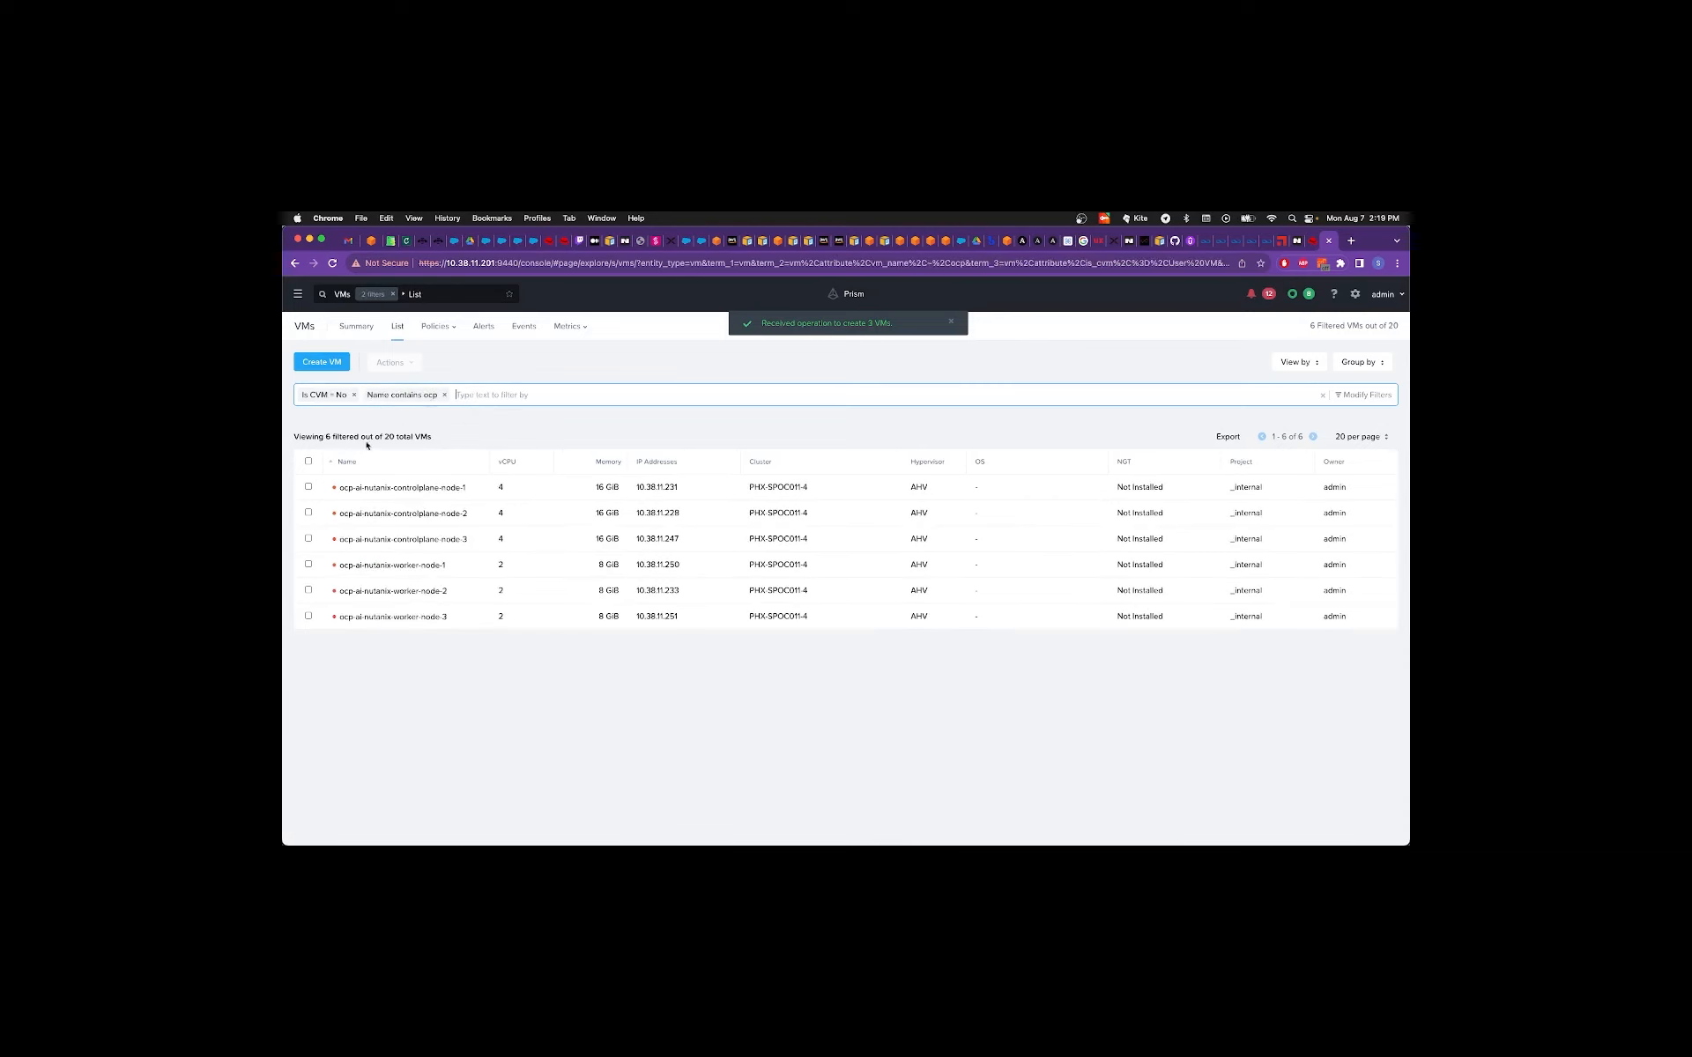
Select all the filtered control plane and worker VMs and power them on.
{"action": "left_click", "coordinate": [309, 462]}
{"action": "left_click", "coordinate": [309, 462]}
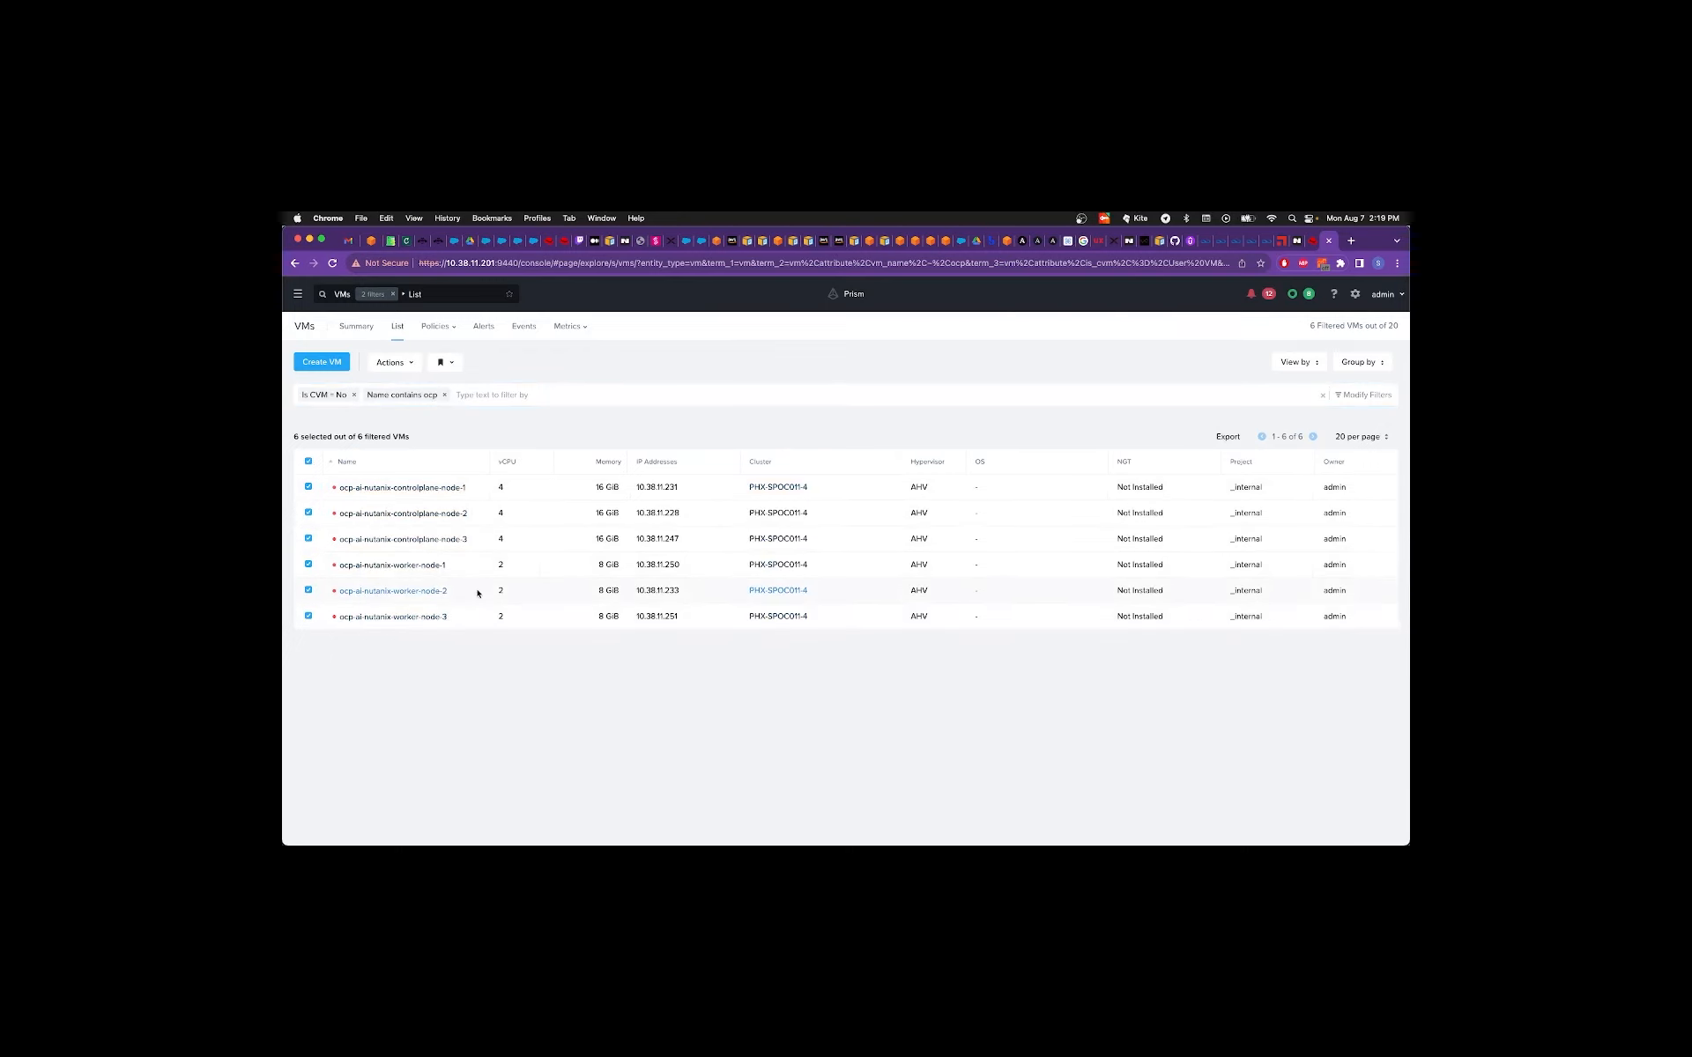
{"action": "left_click", "coordinate": [394, 368]}
{"action": "left_click", "coordinate": [398, 527]}
{"action": "left_click", "coordinate": [895, 566]}
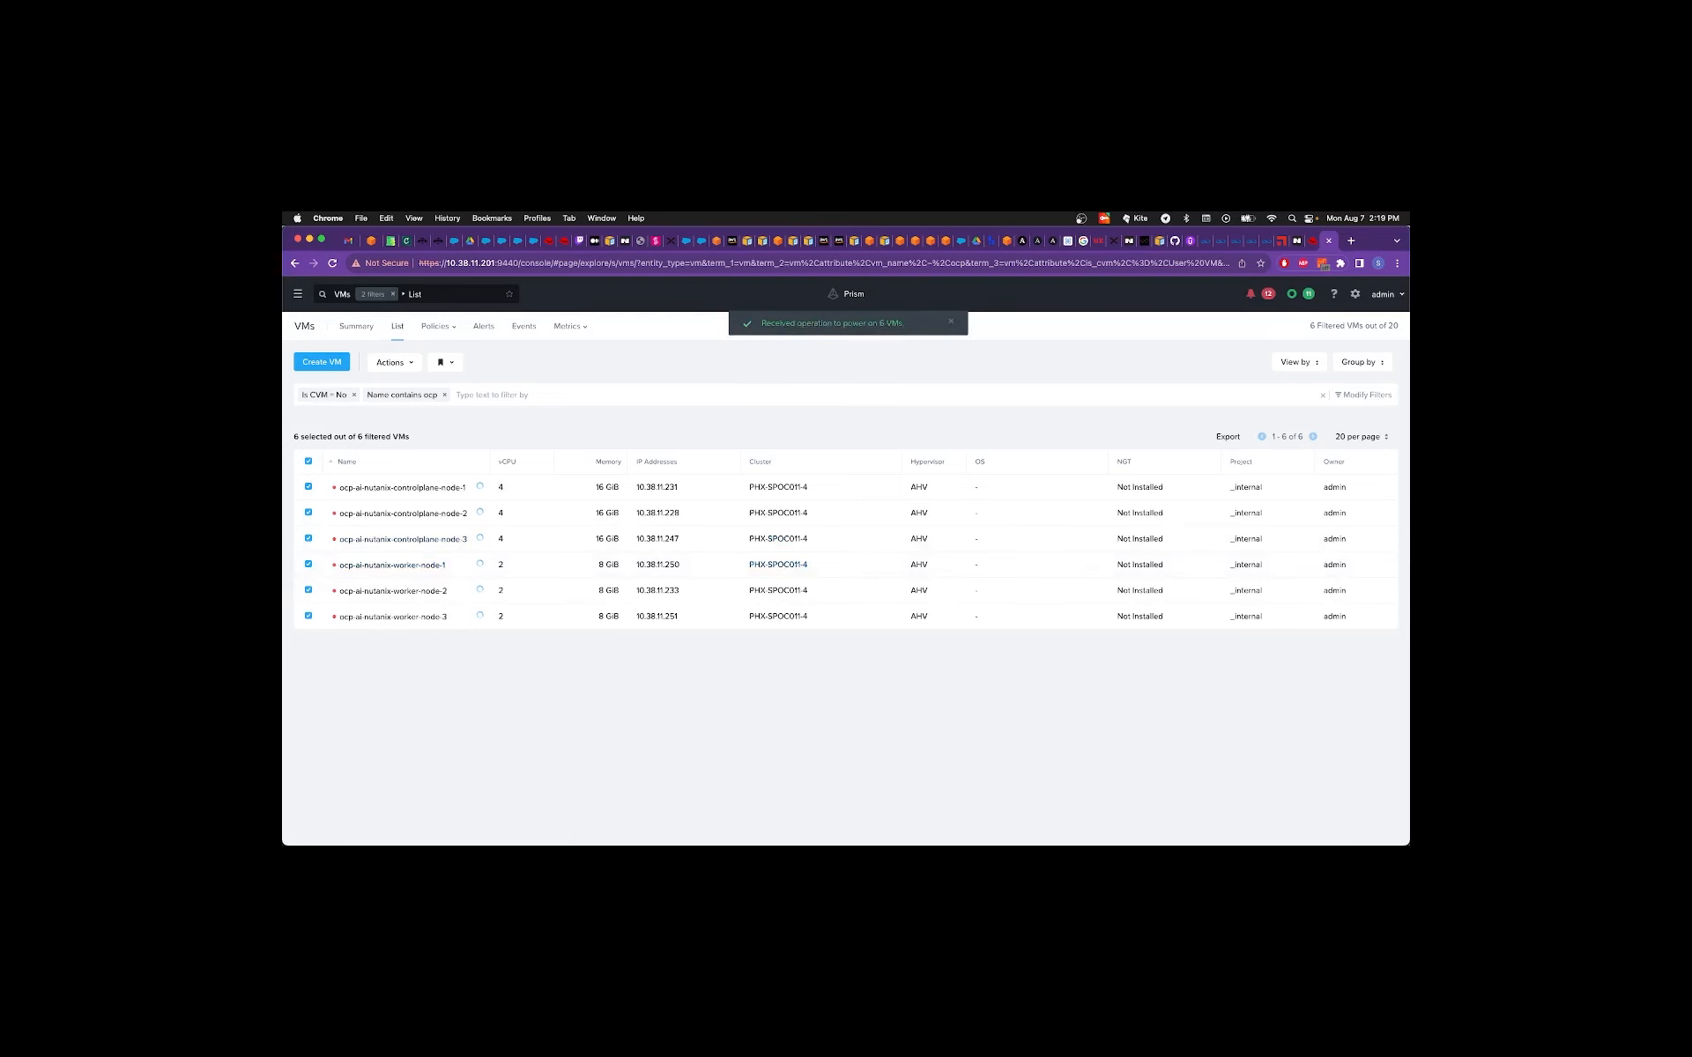
Switch to the Red Hat Hybrid Cloud Console, check the discovered hosts and enable integration with the virtualization platform.
{"action": "key", "text": "ctrl+Up"}
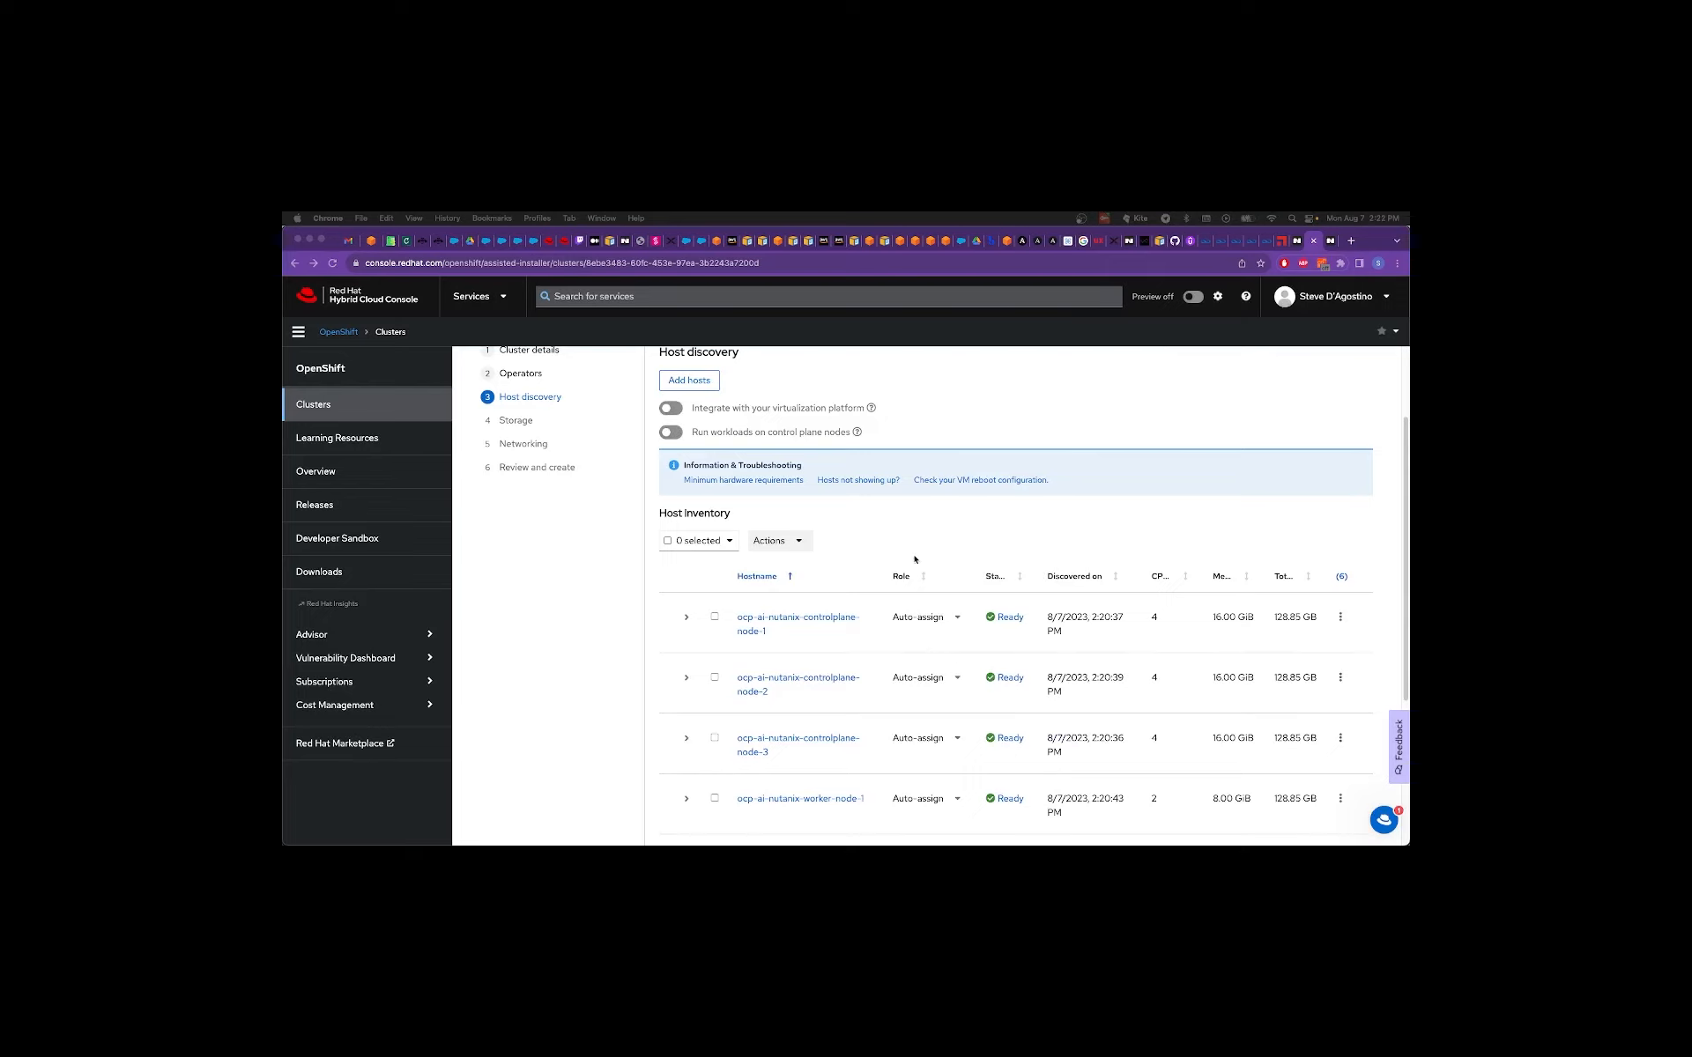
{"action": "scroll", "coordinate": [925, 558], "scroll_direction": "down", "scroll_amount": 5}
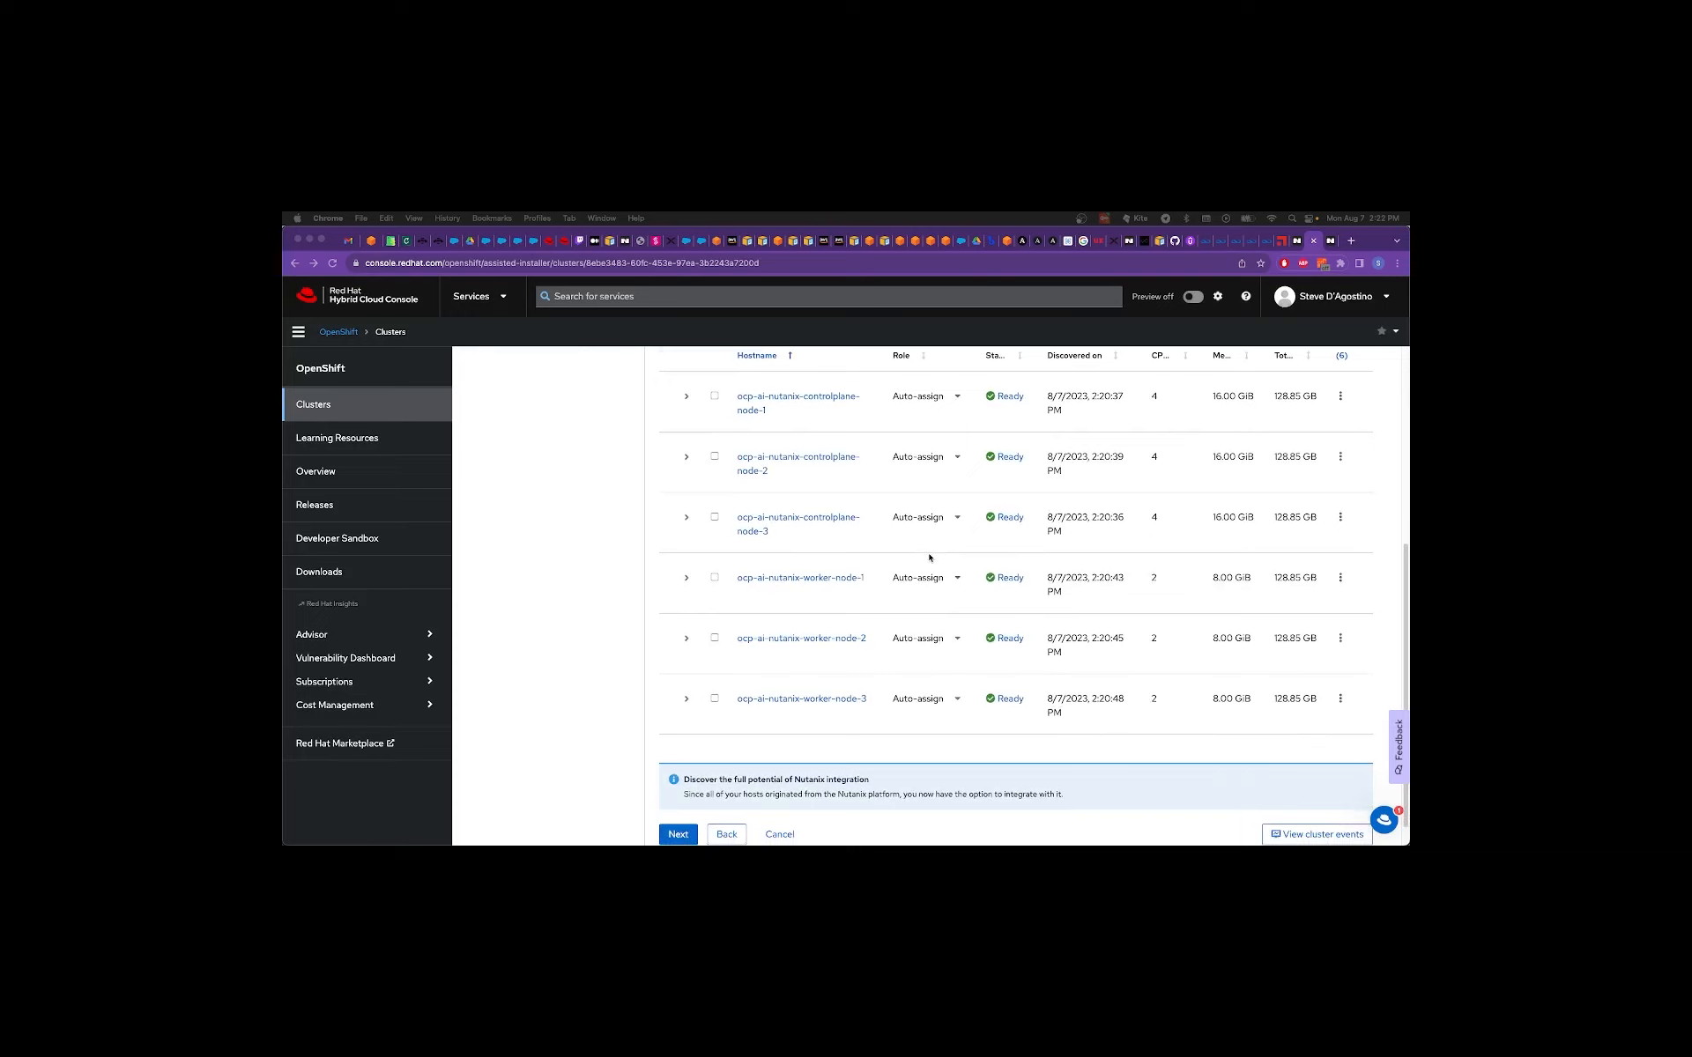
{"action": "scroll", "coordinate": [929, 557], "scroll_direction": "up", "scroll_amount": 6}
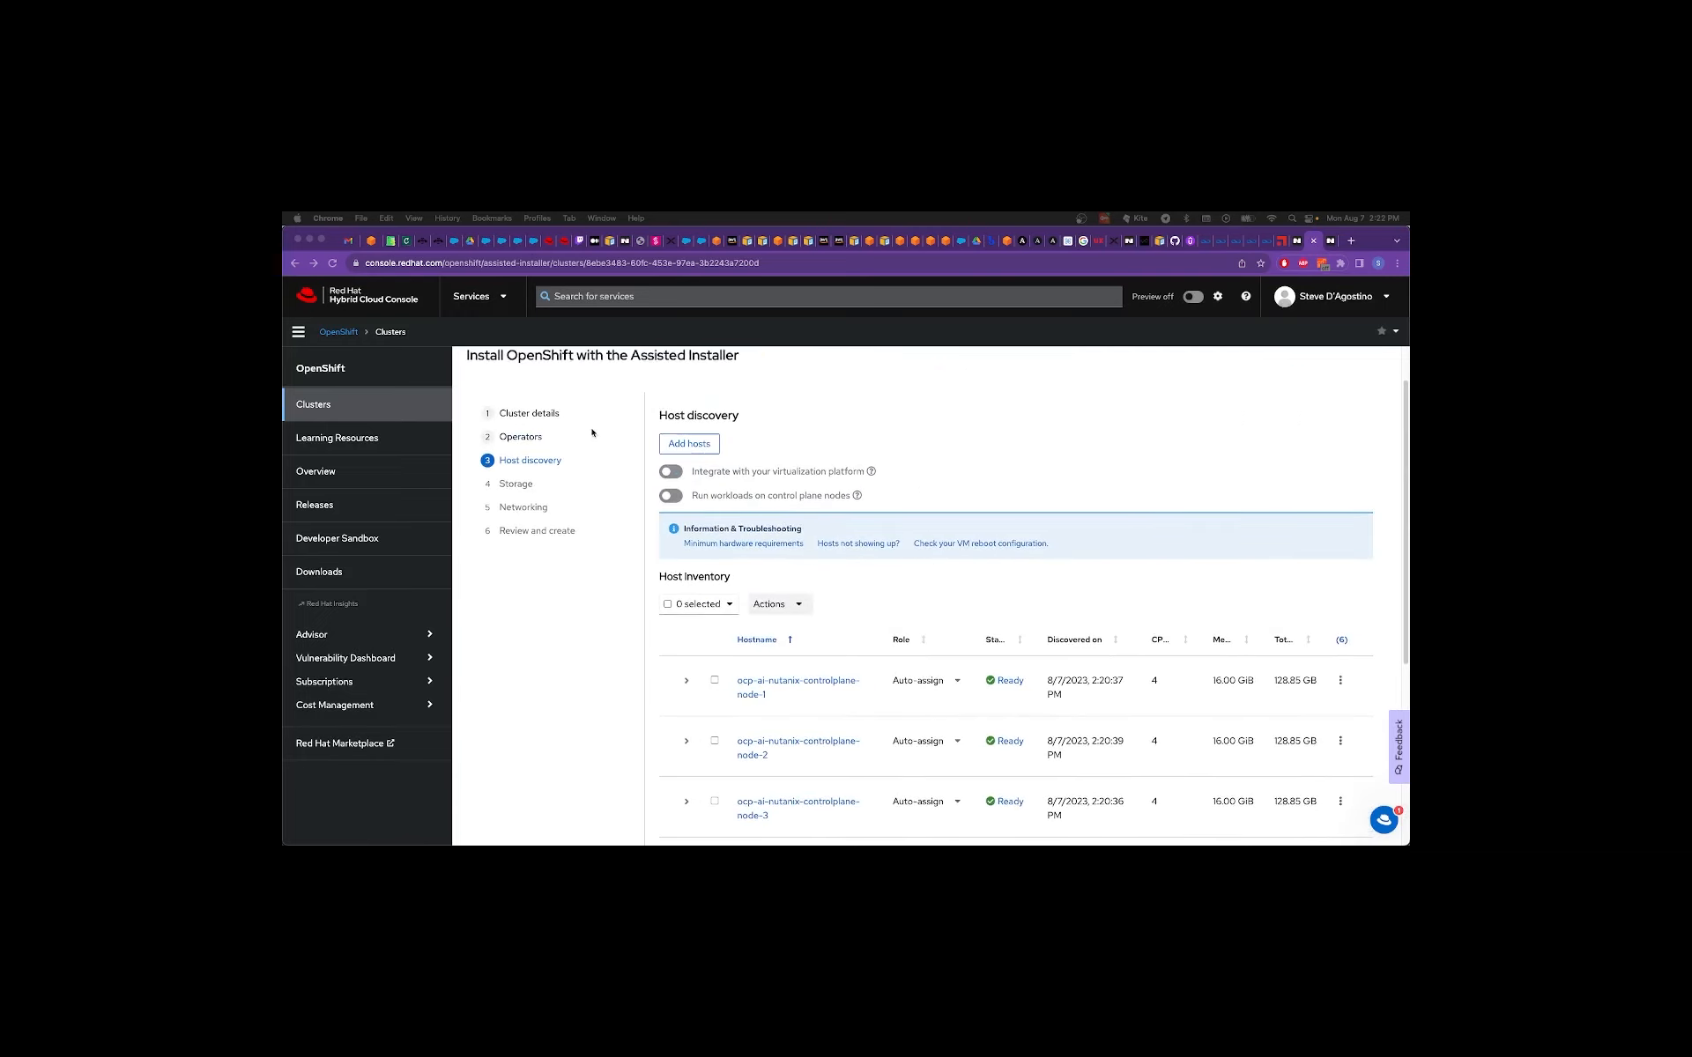
{"action": "left_click", "coordinate": [676, 474]}
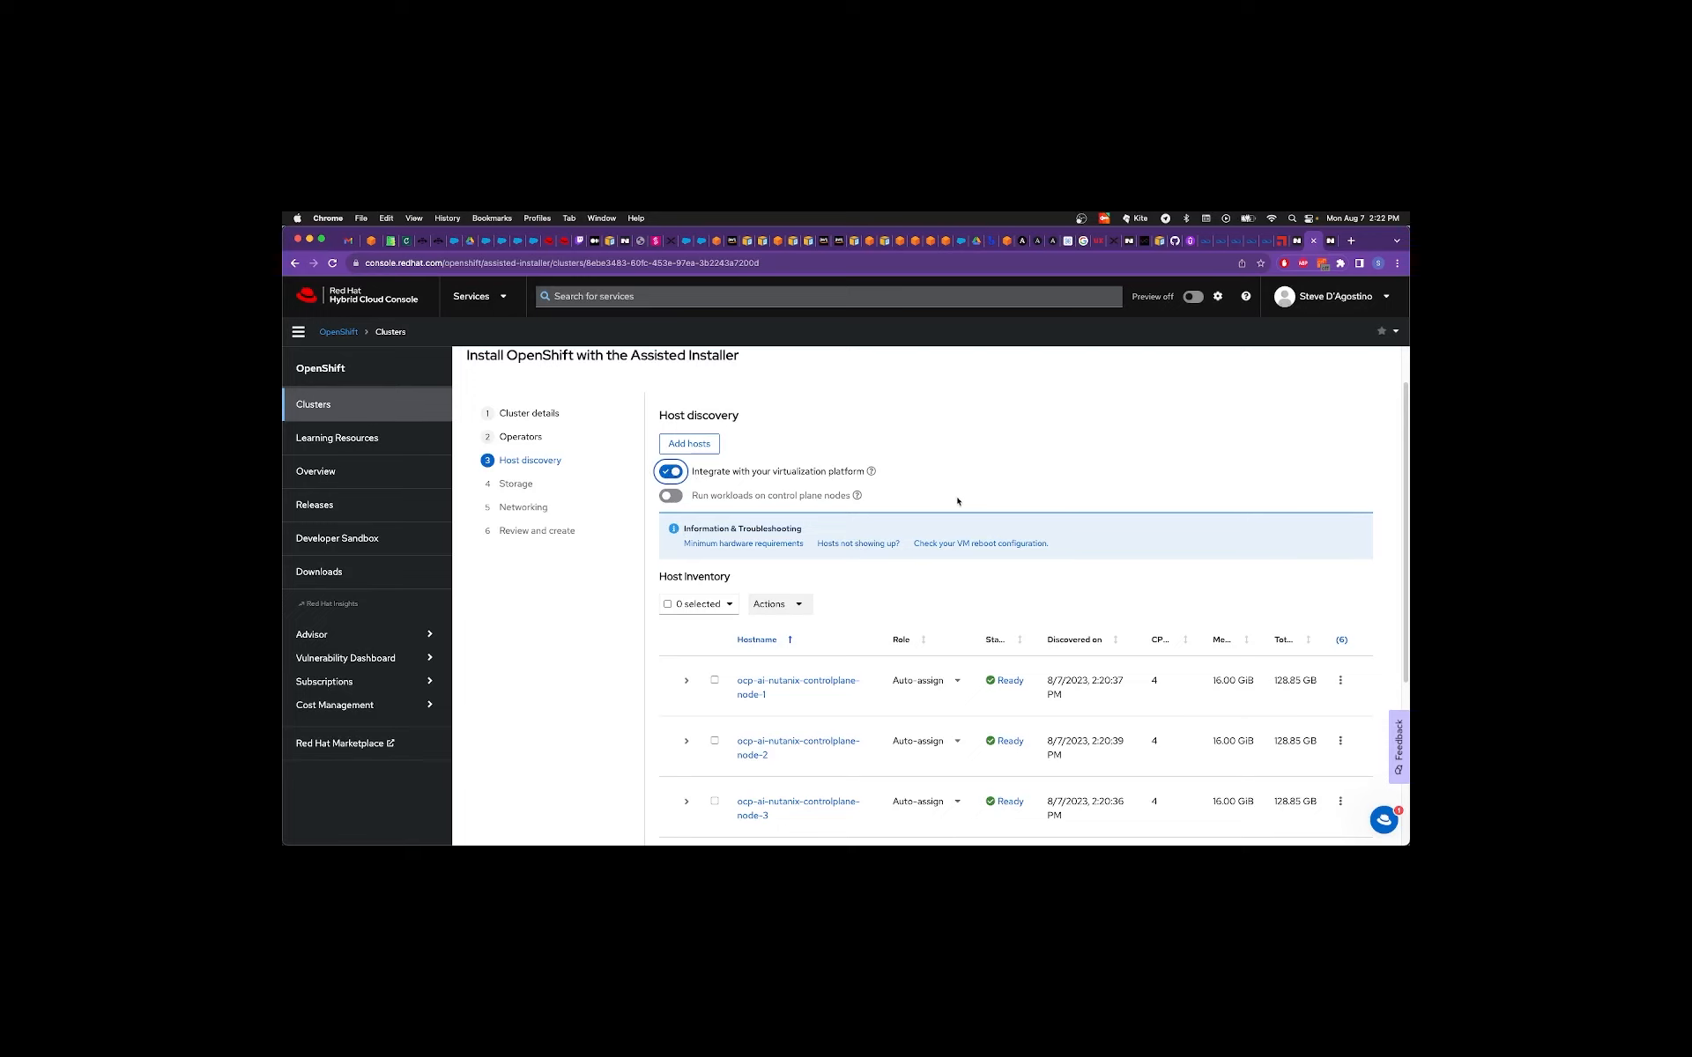
Accept the host discovery and storage settings and proceed to the networking configuration.
{"action": "scroll", "coordinate": [958, 502], "scroll_direction": "down", "scroll_amount": 3}
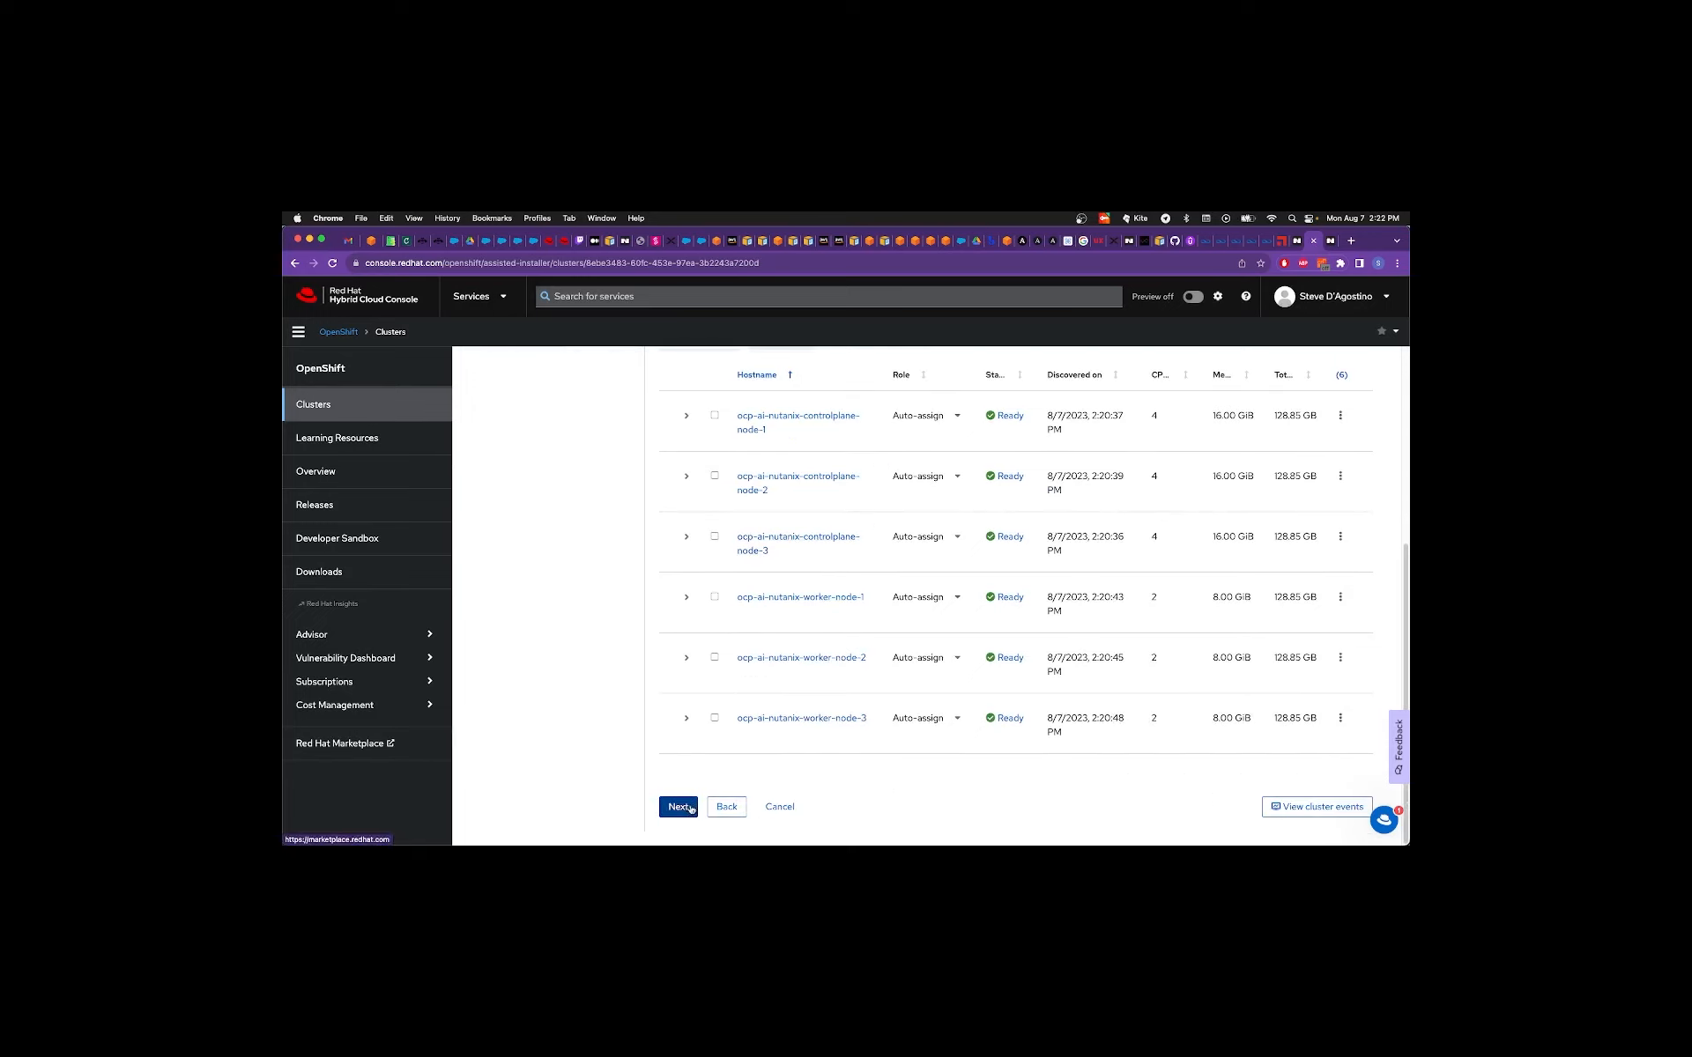
{"action": "left_click", "coordinate": [690, 809]}
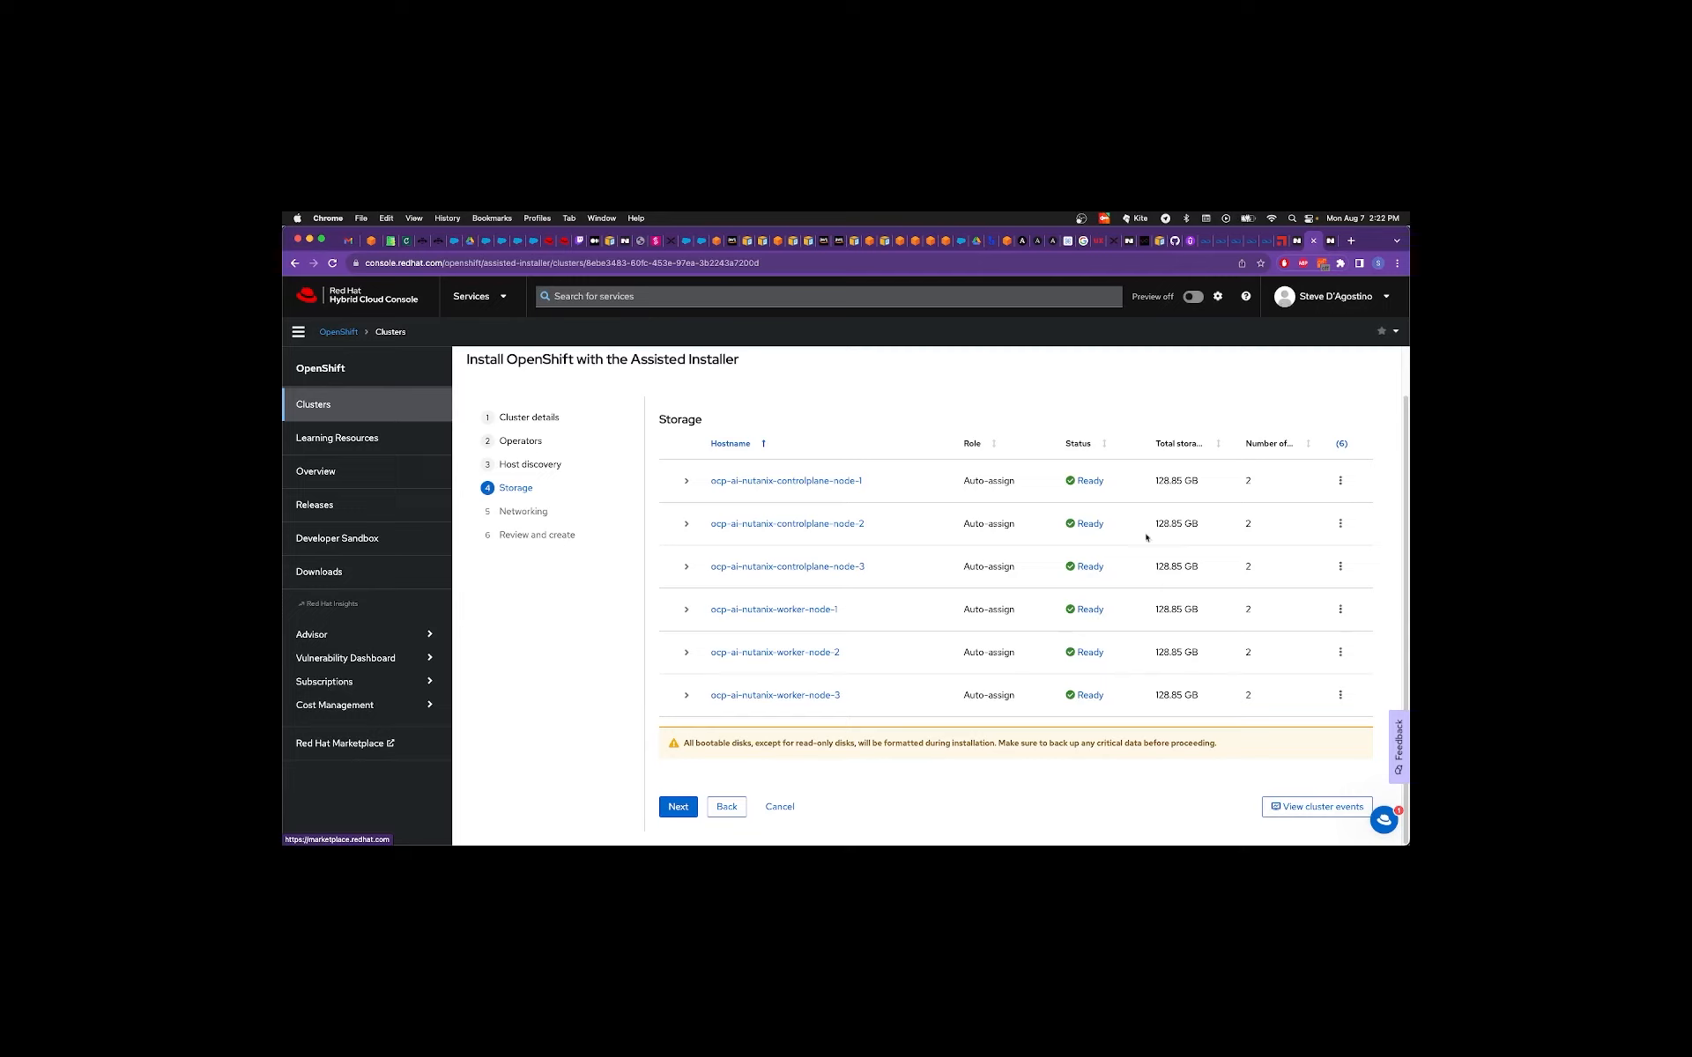
{"action": "left_click", "coordinate": [679, 807]}
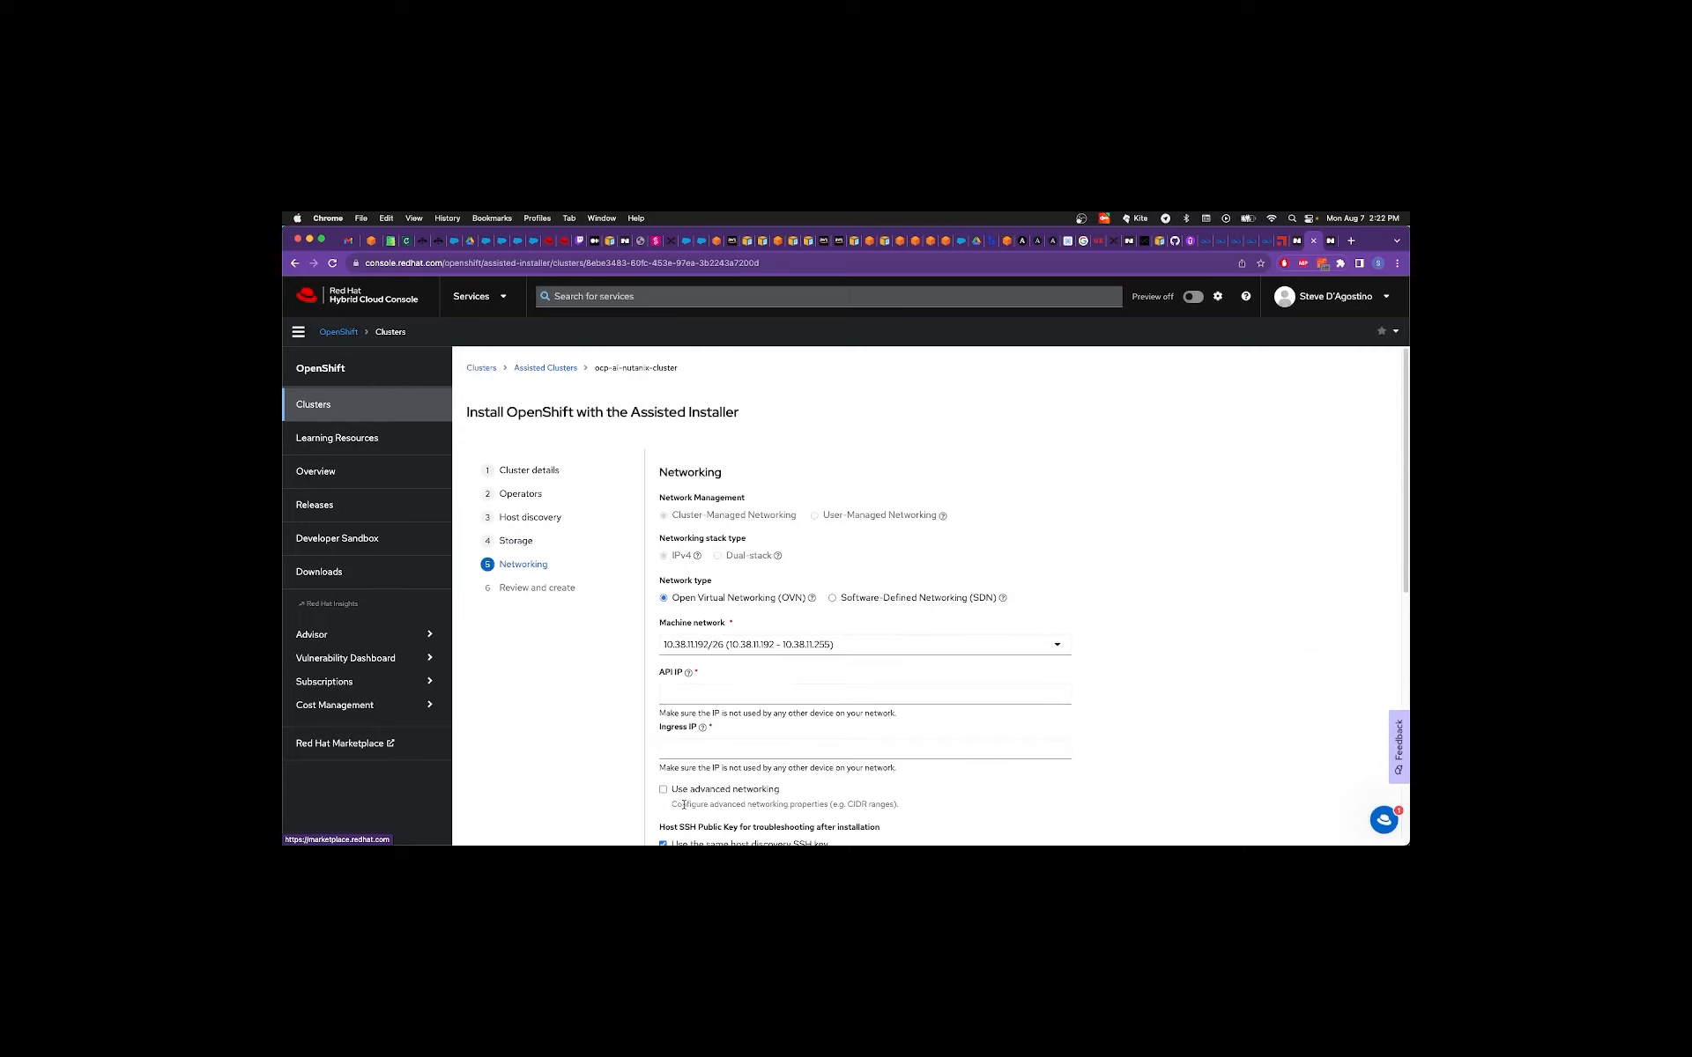
Enter 10.38.11.221 as the API IP and 10.38.11.222 as the Ingress IP, and check the cluster's readiness.
{"action": "scroll", "coordinate": [689, 740], "scroll_direction": "down", "scroll_amount": 3}
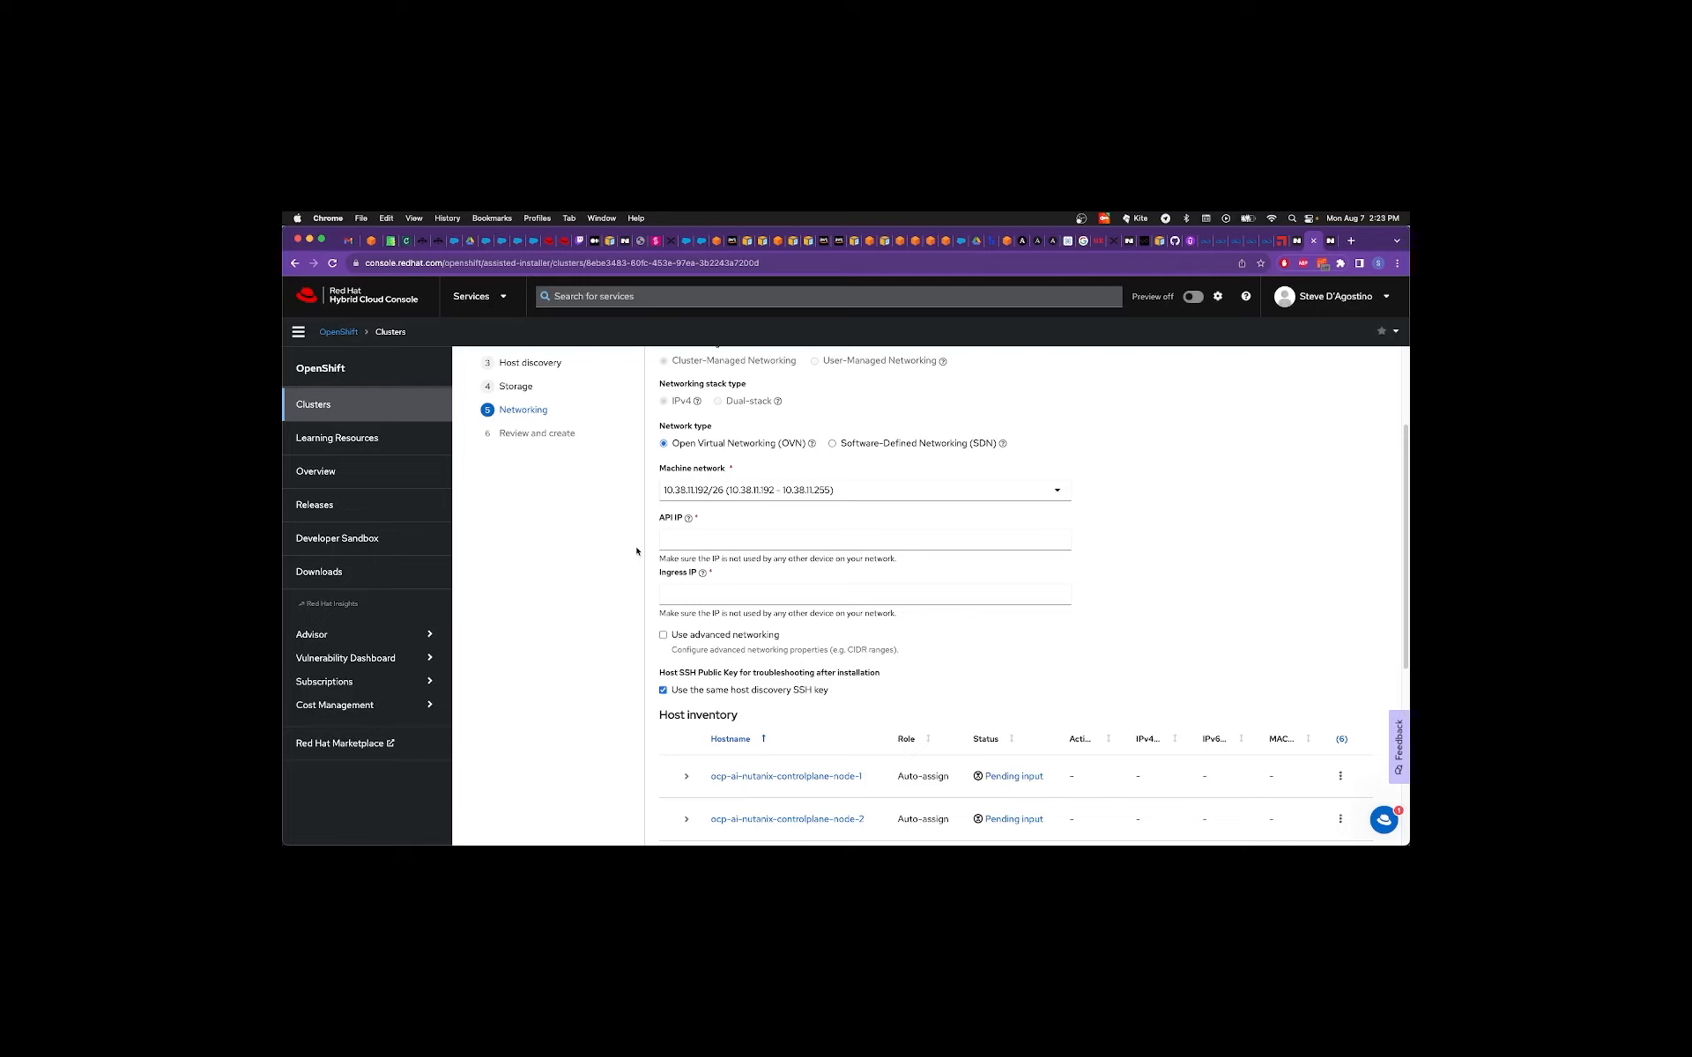
{"action": "left_click", "coordinate": [671, 540]}
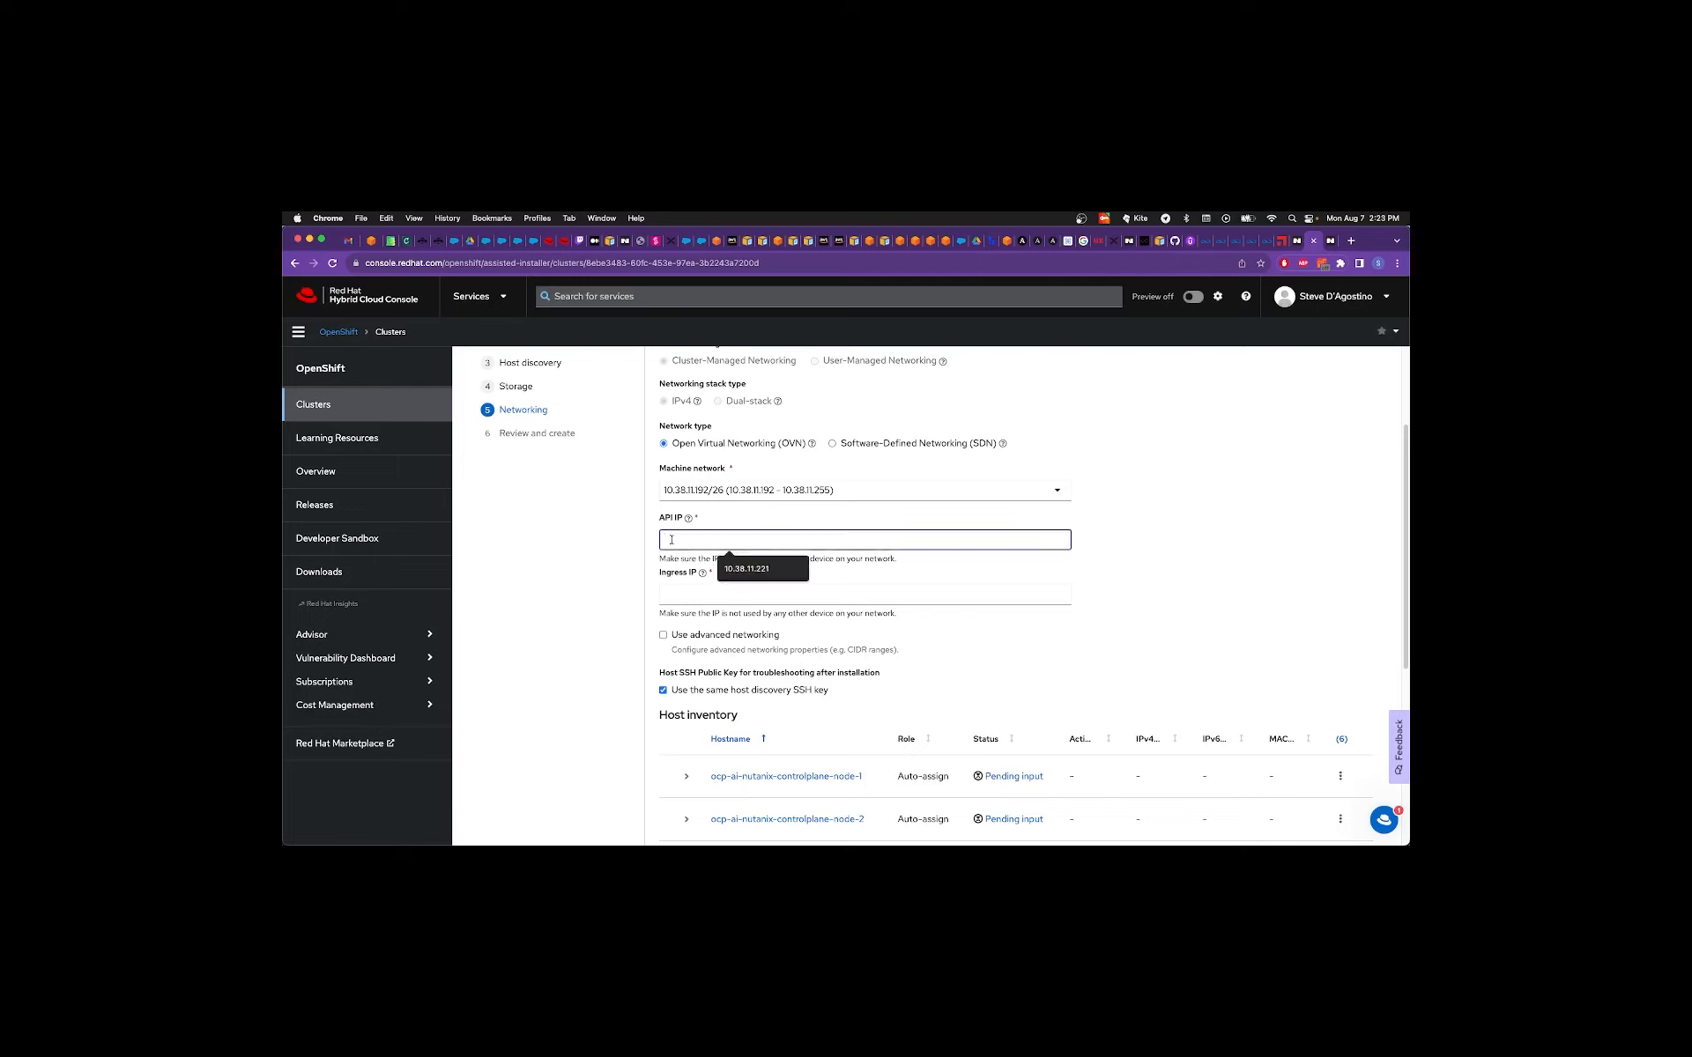
{"action": "left_click", "coordinate": [743, 571]}
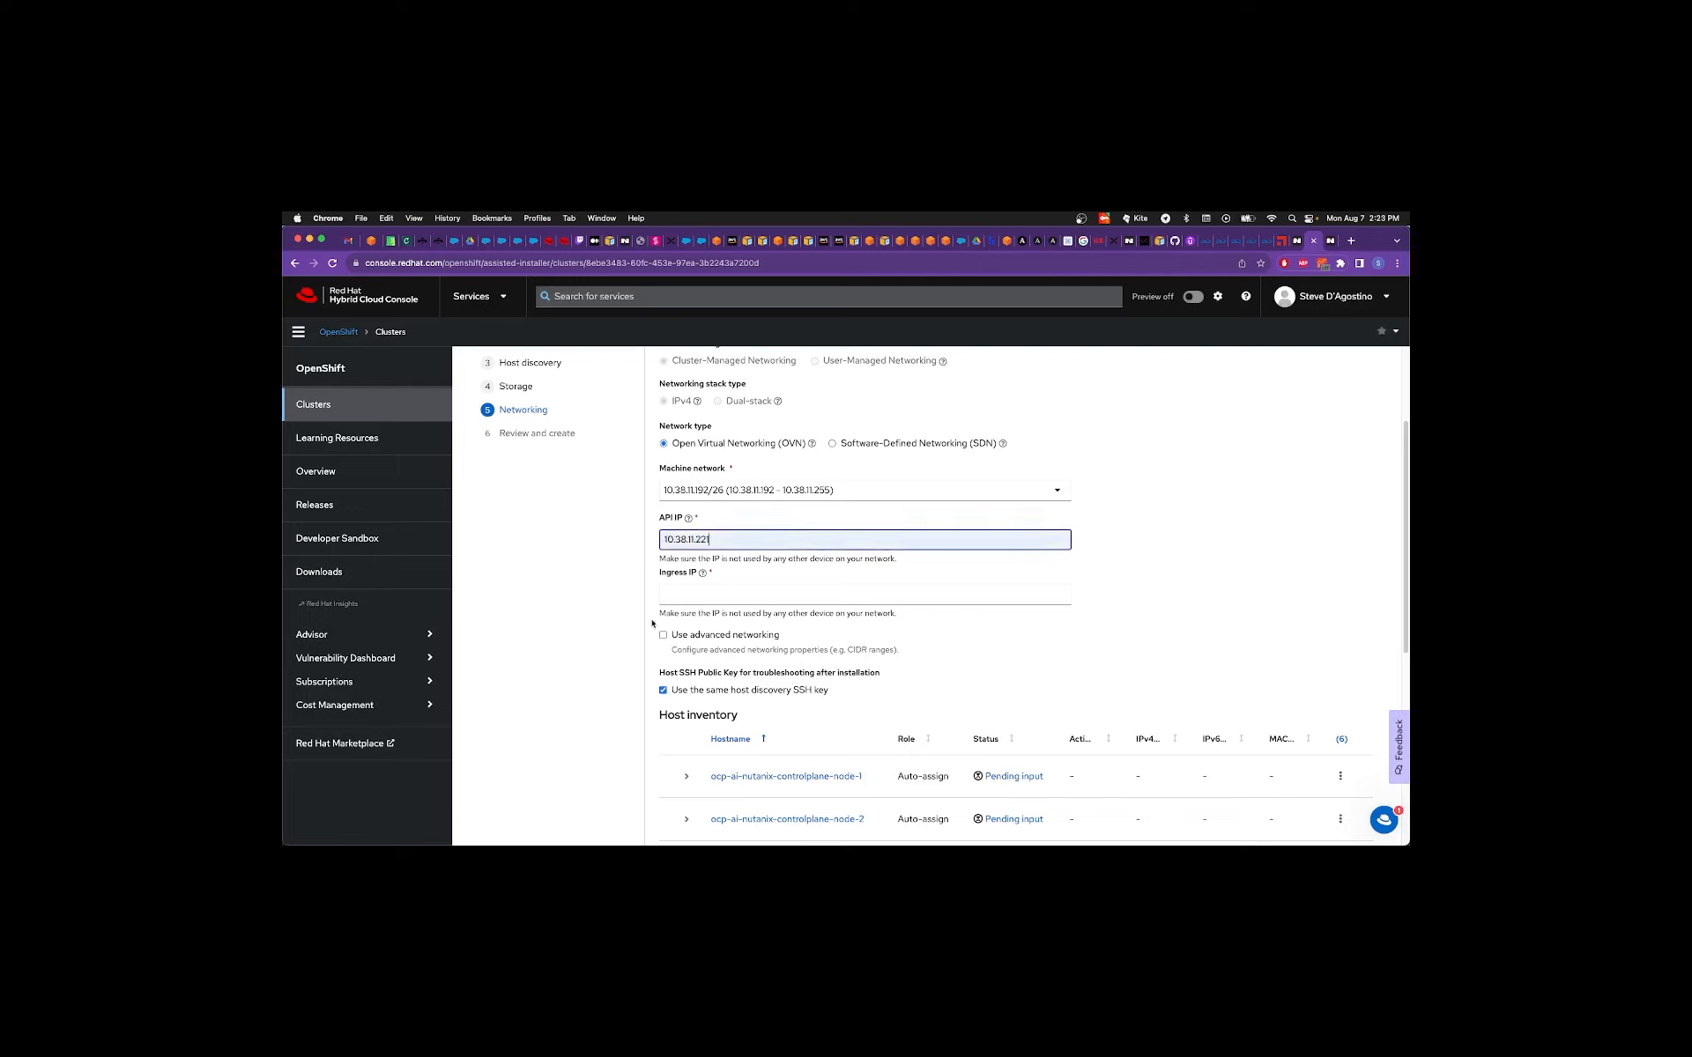
{"action": "left_click", "coordinate": [671, 595]}
{"action": "left_click", "coordinate": [743, 623]}
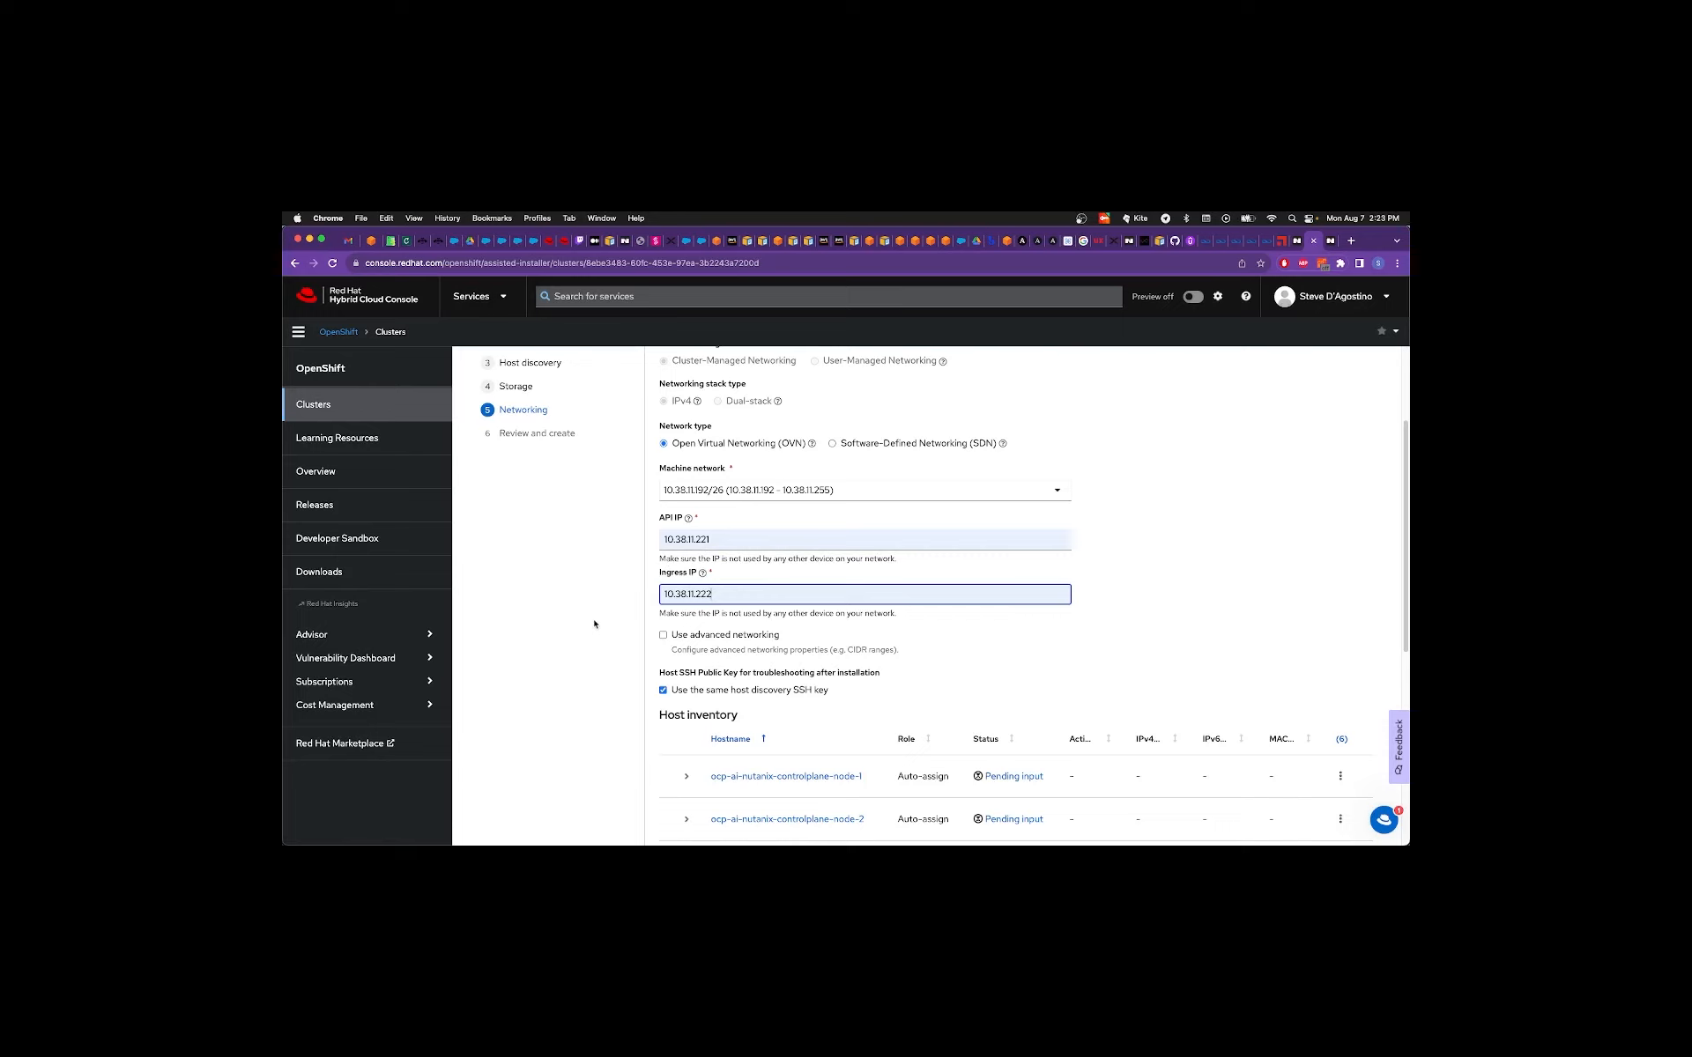
{"action": "scroll", "coordinate": [595, 623], "scroll_direction": "down", "scroll_amount": 5}
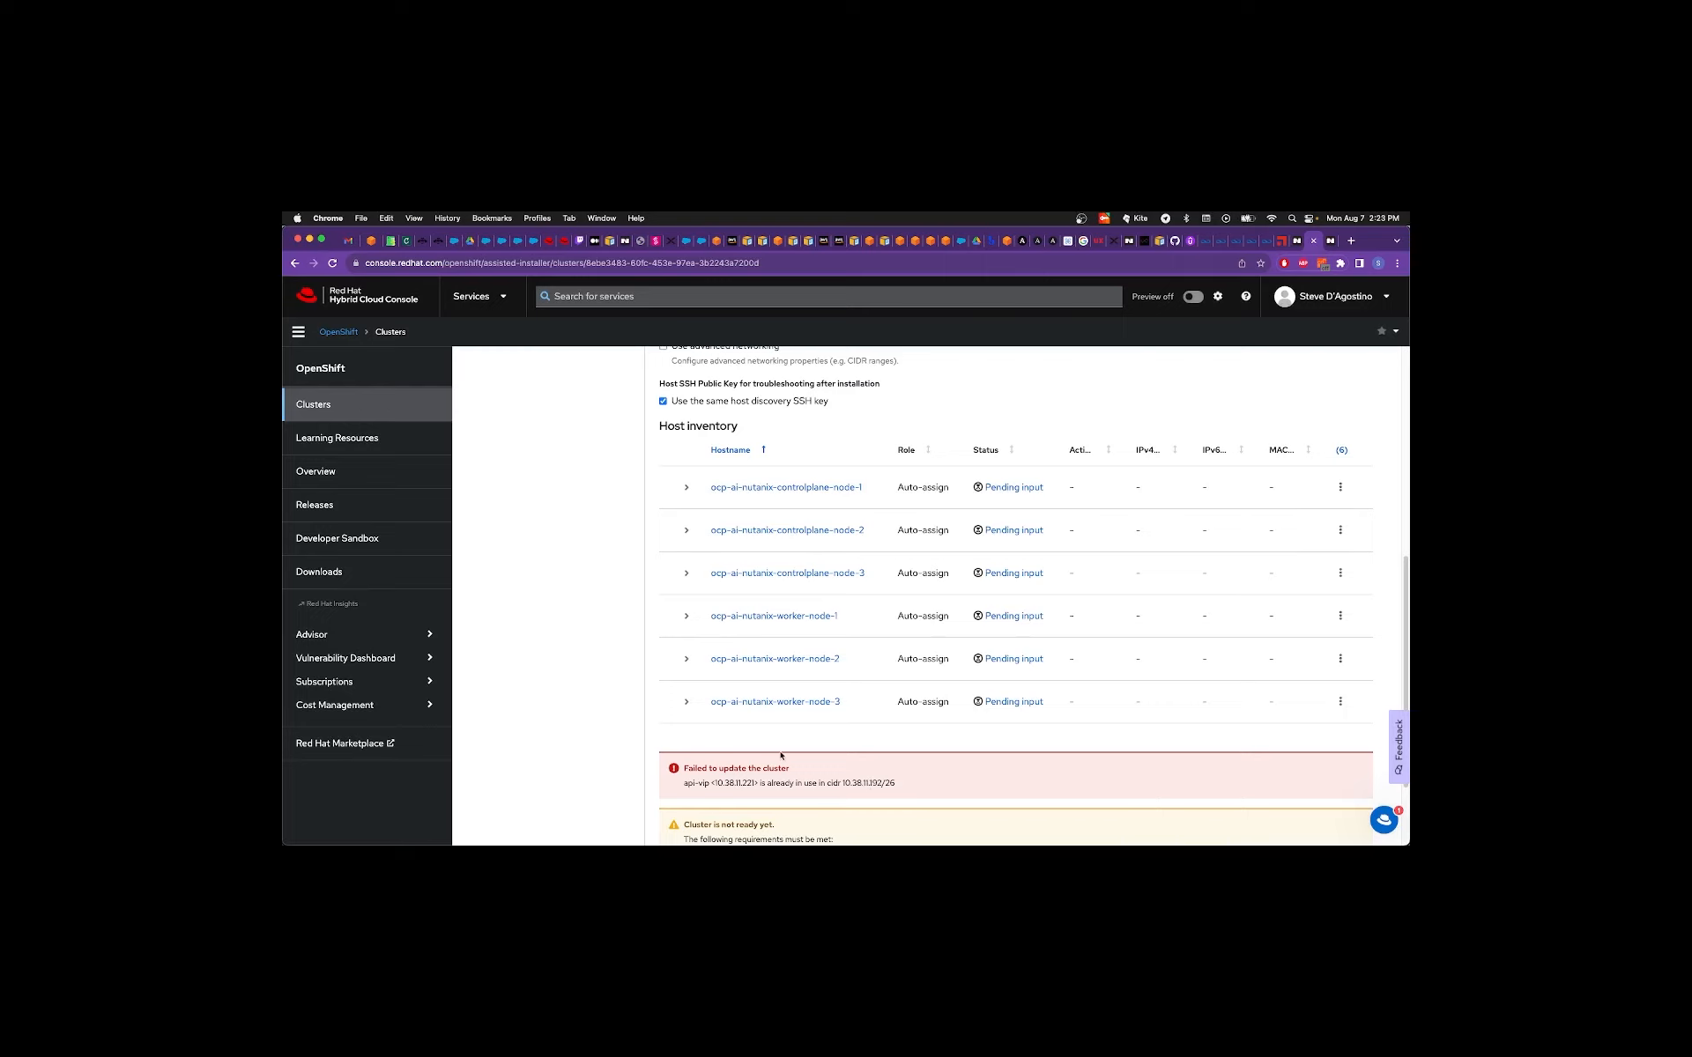
Try 10.38.11.223 as the API IP and 10.38.11.224 as the Ingress IP, and check the cluster's readiness.
{"action": "scroll", "coordinate": [750, 737], "scroll_direction": "up", "scroll_amount": 5}
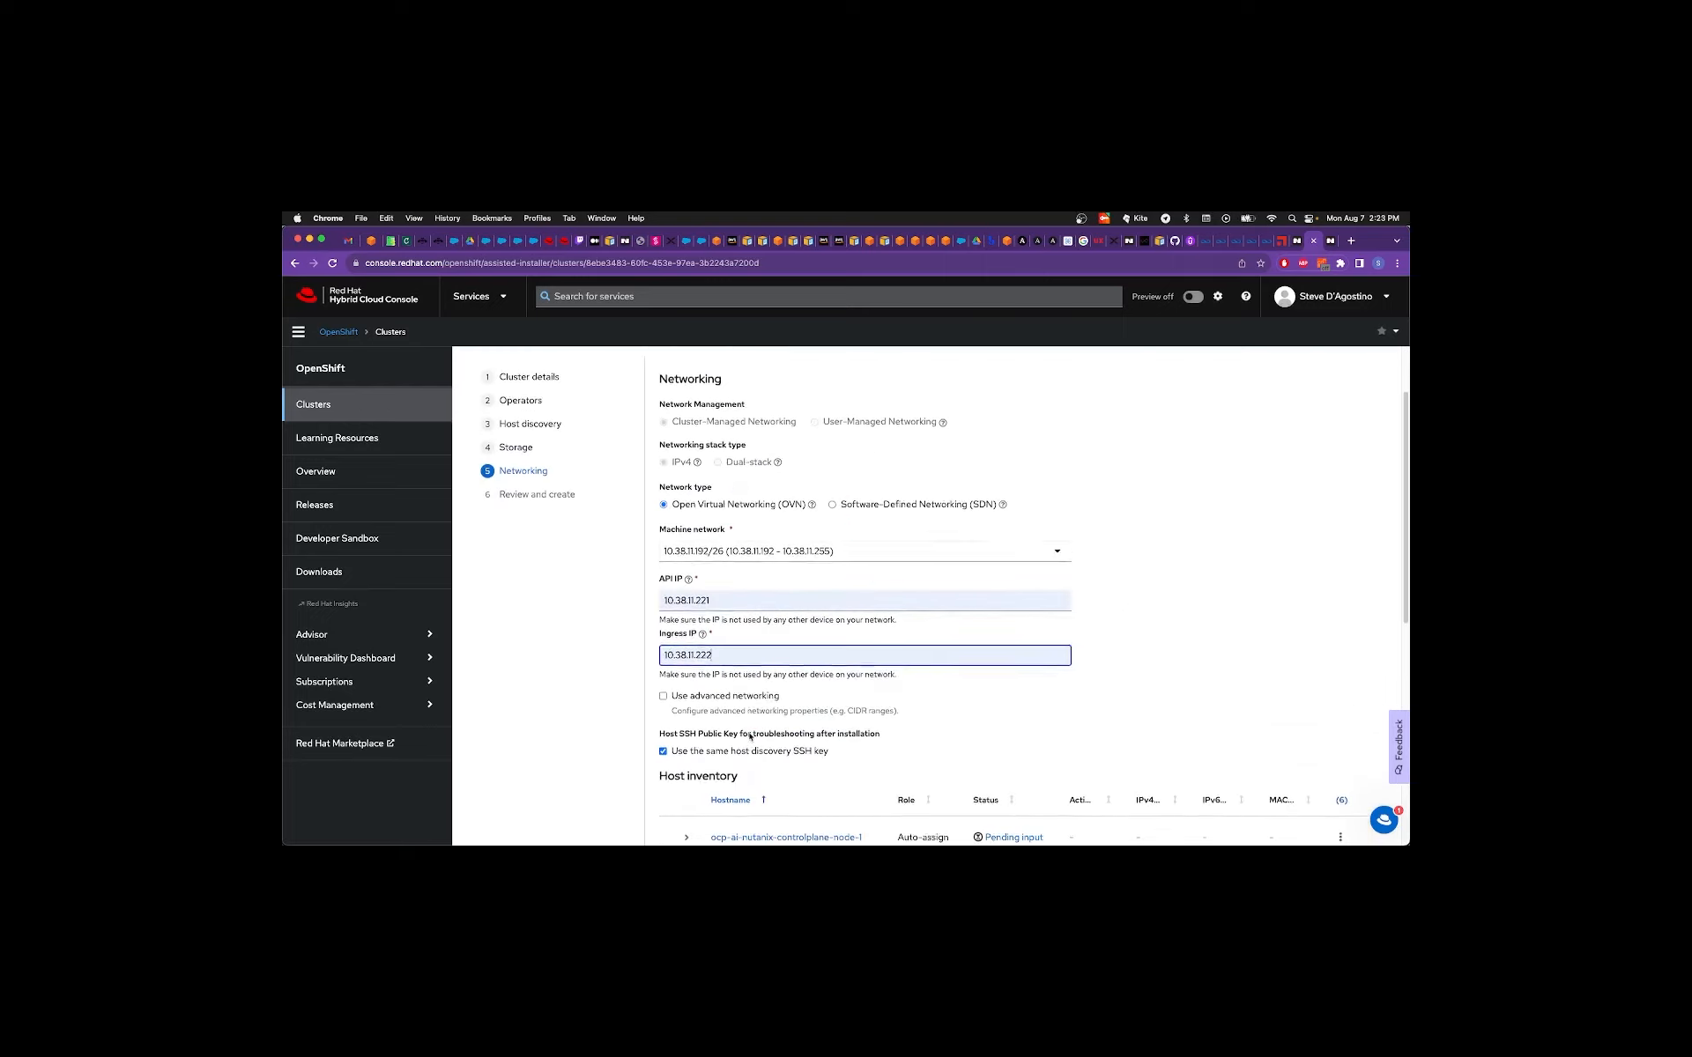
{"action": "left_click", "coordinate": [719, 602]}
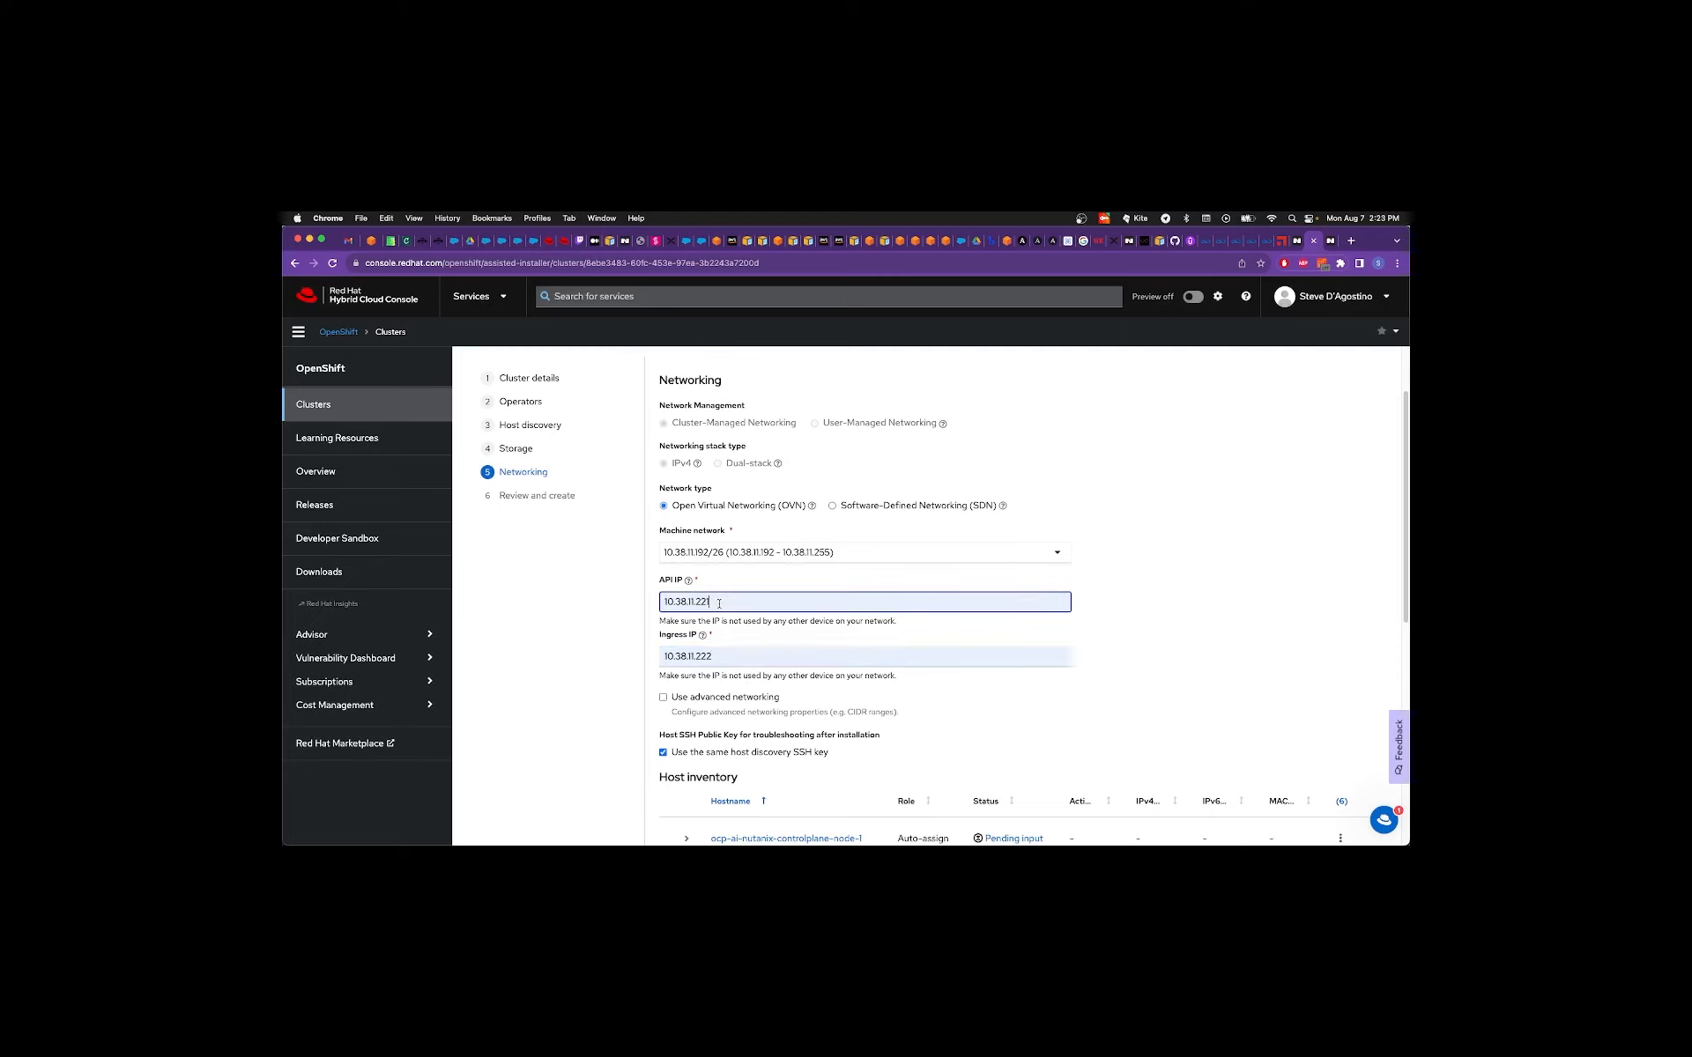
{"action": "key", "text": "BackSpace"}
{"action": "type", "text": "3"}
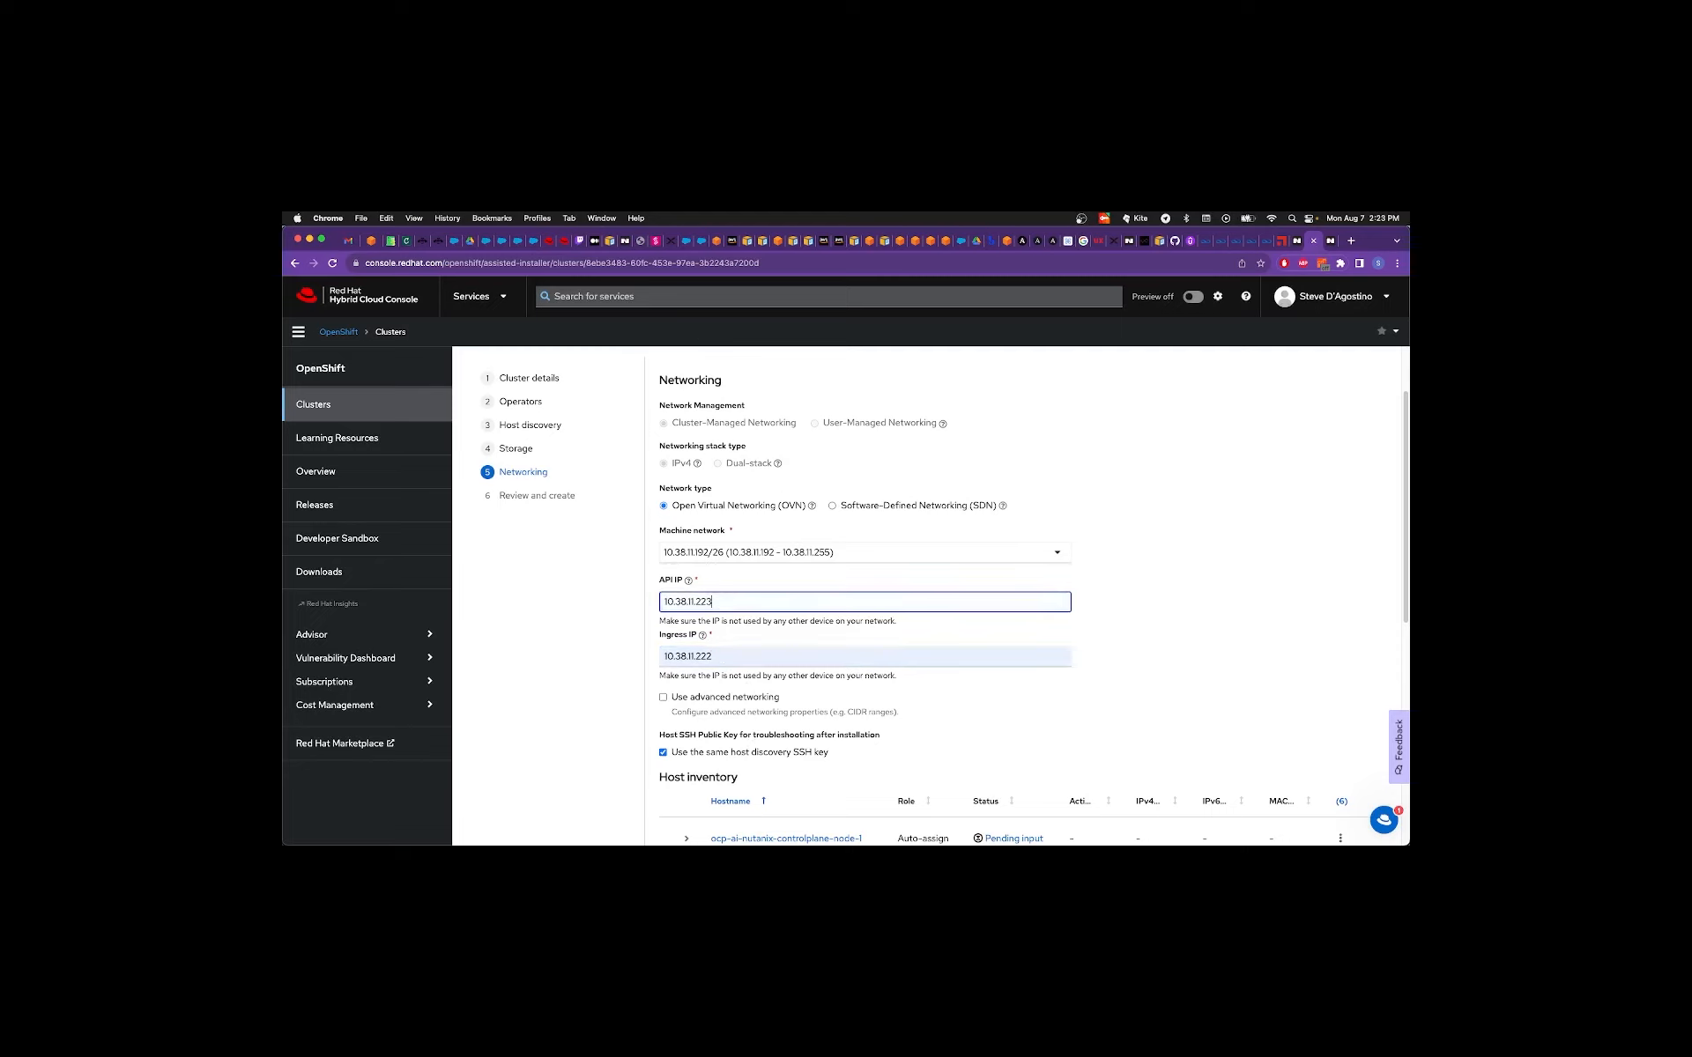
{"action": "left_click", "coordinate": [729, 657]}
{"action": "key", "text": "BackSpace"}
{"action": "type", "text": "4"}
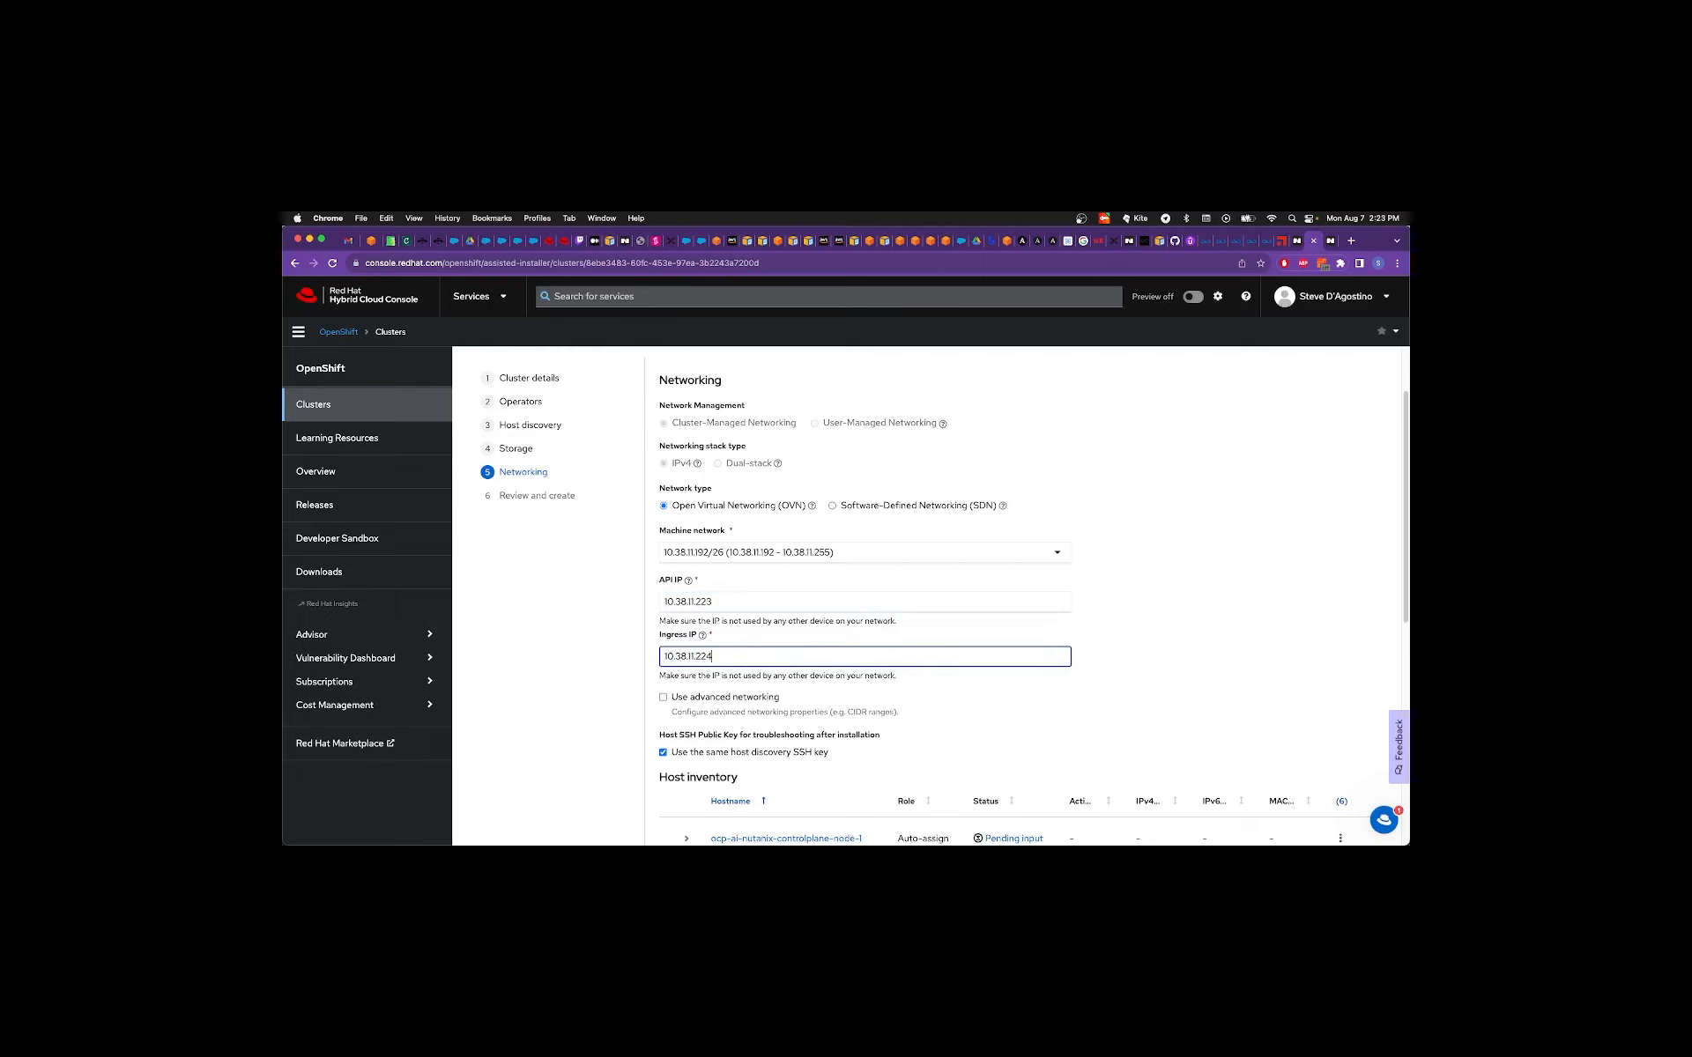
{"action": "scroll", "coordinate": [617, 671], "scroll_direction": "down", "scroll_amount": 10}
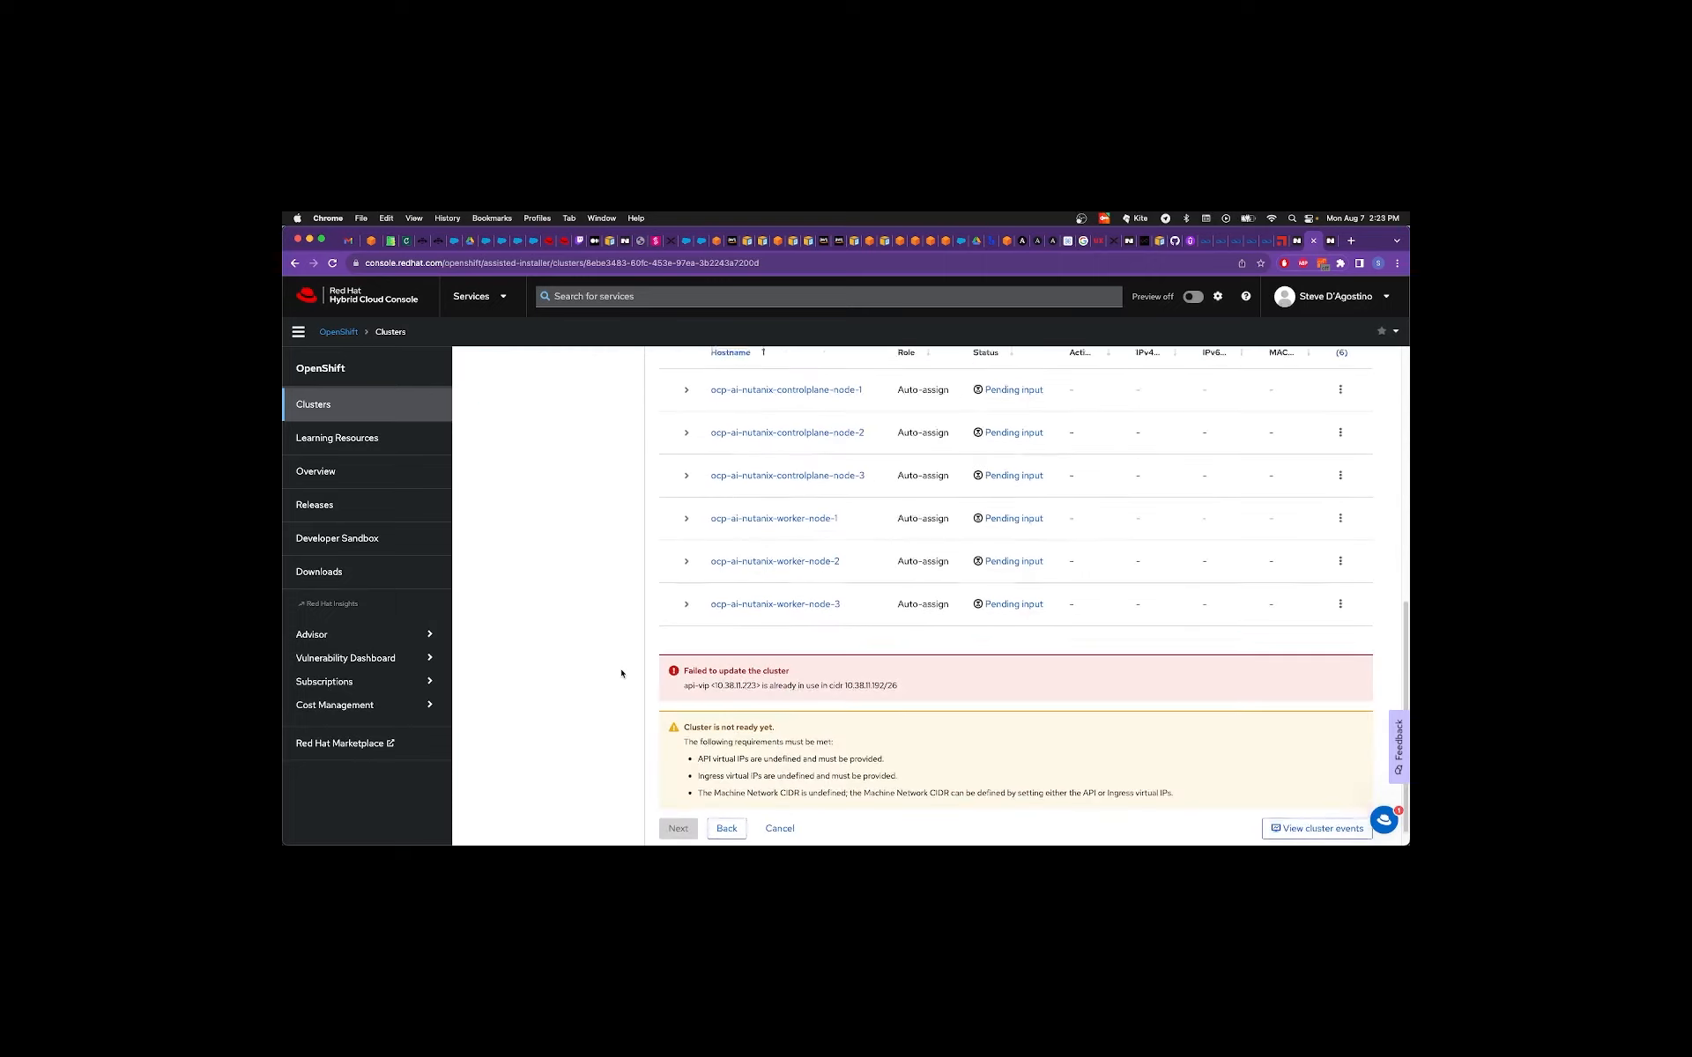
Try 10.38.11.231 as the API IP and 10.38.11.232 as the Ingress IP, and check the cluster's readiness.
{"action": "scroll", "coordinate": [621, 675], "scroll_direction": "up", "scroll_amount": 10}
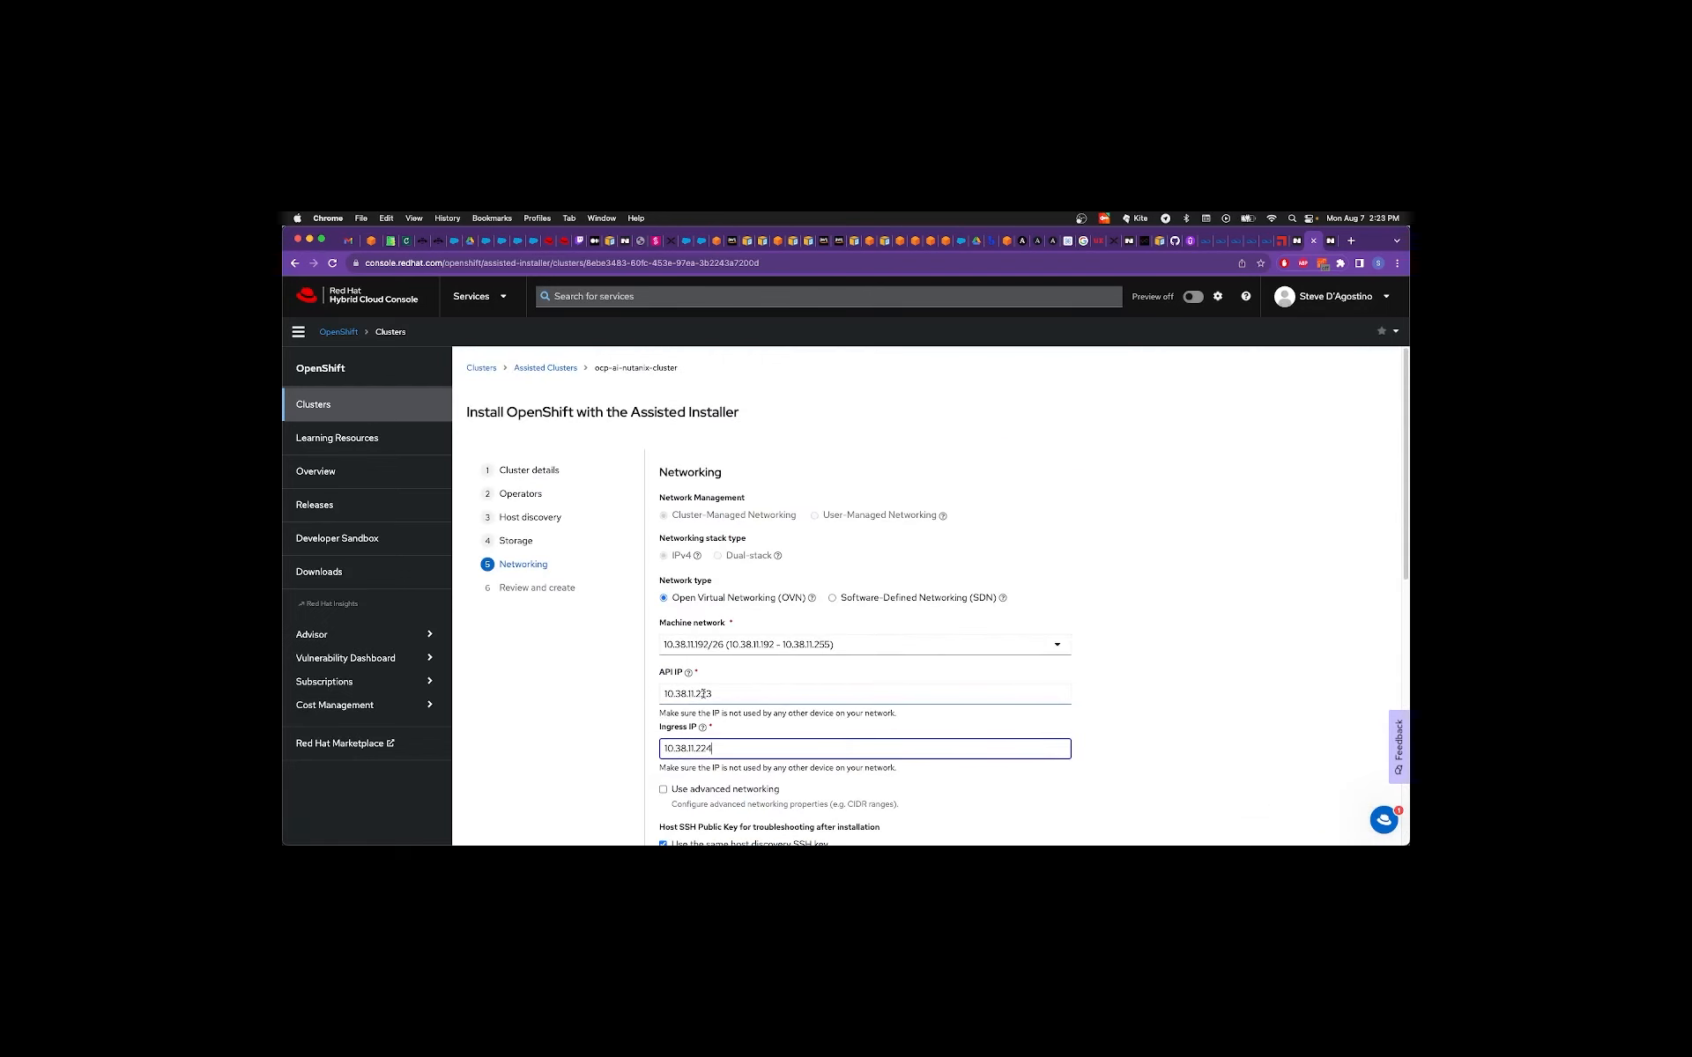
{"action": "left_click_drag", "start_coordinate": [702, 694], "coordinate": [720, 691]}
{"action": "type", "text": "31"}
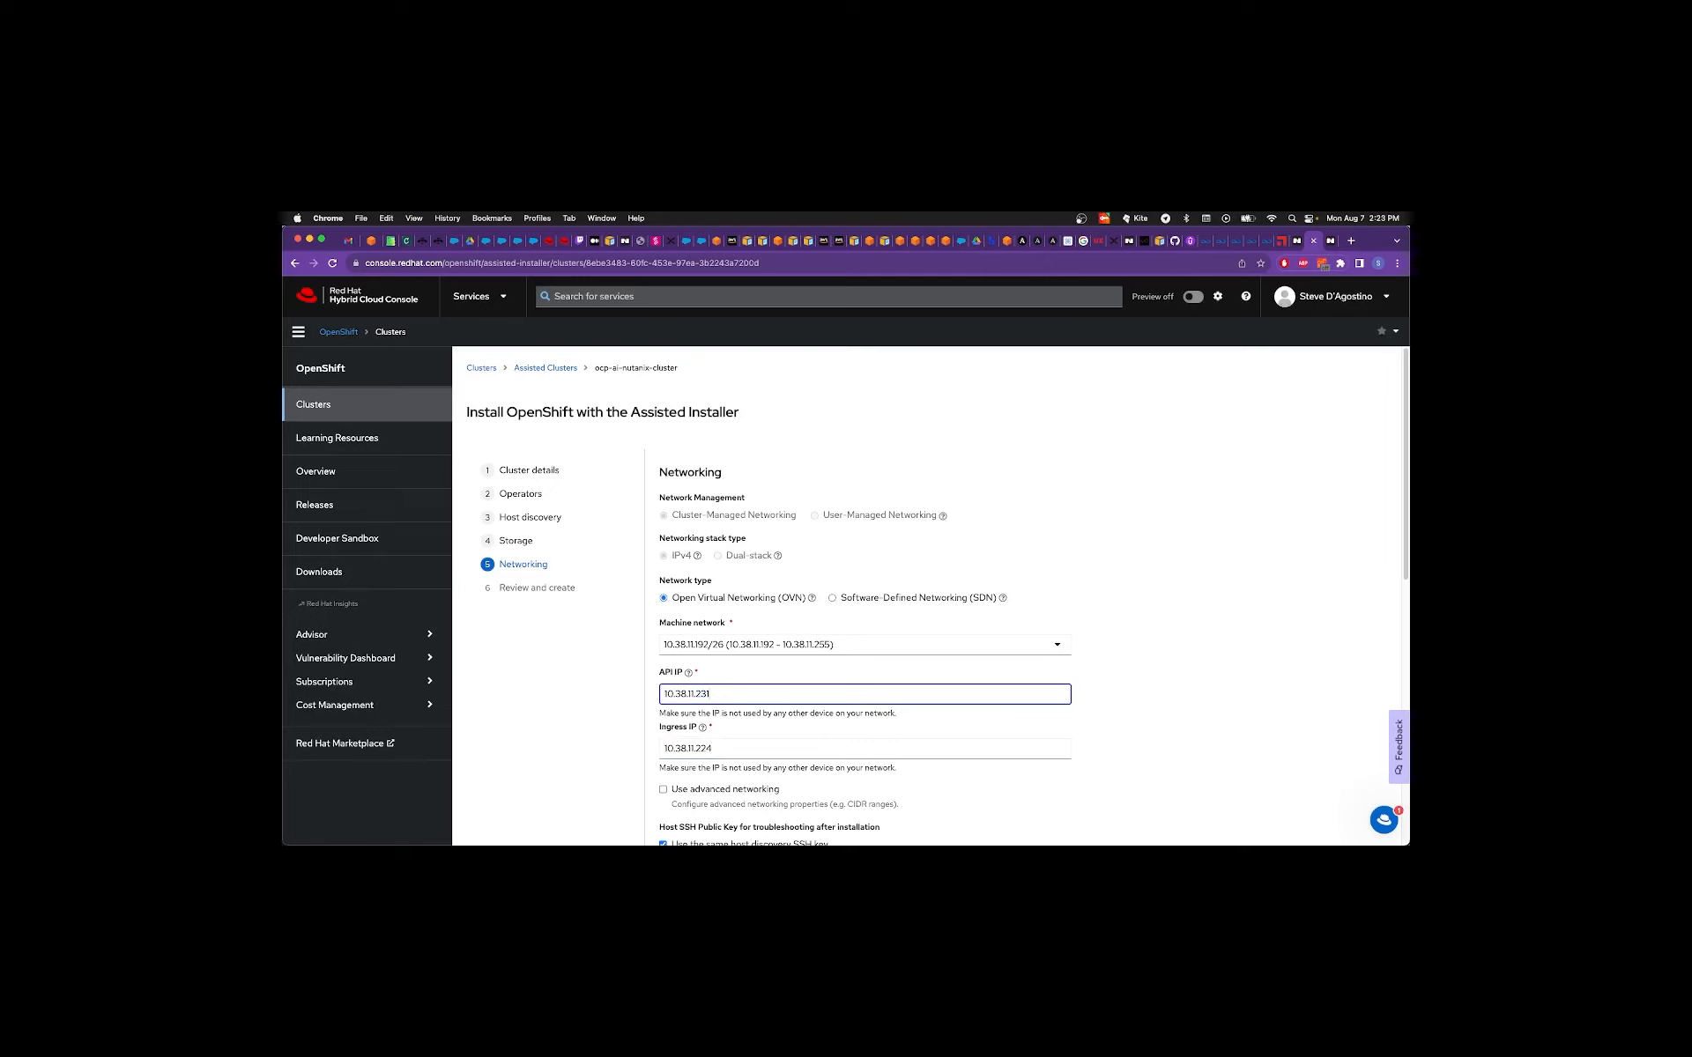
{"action": "left_click", "coordinate": [727, 748]}
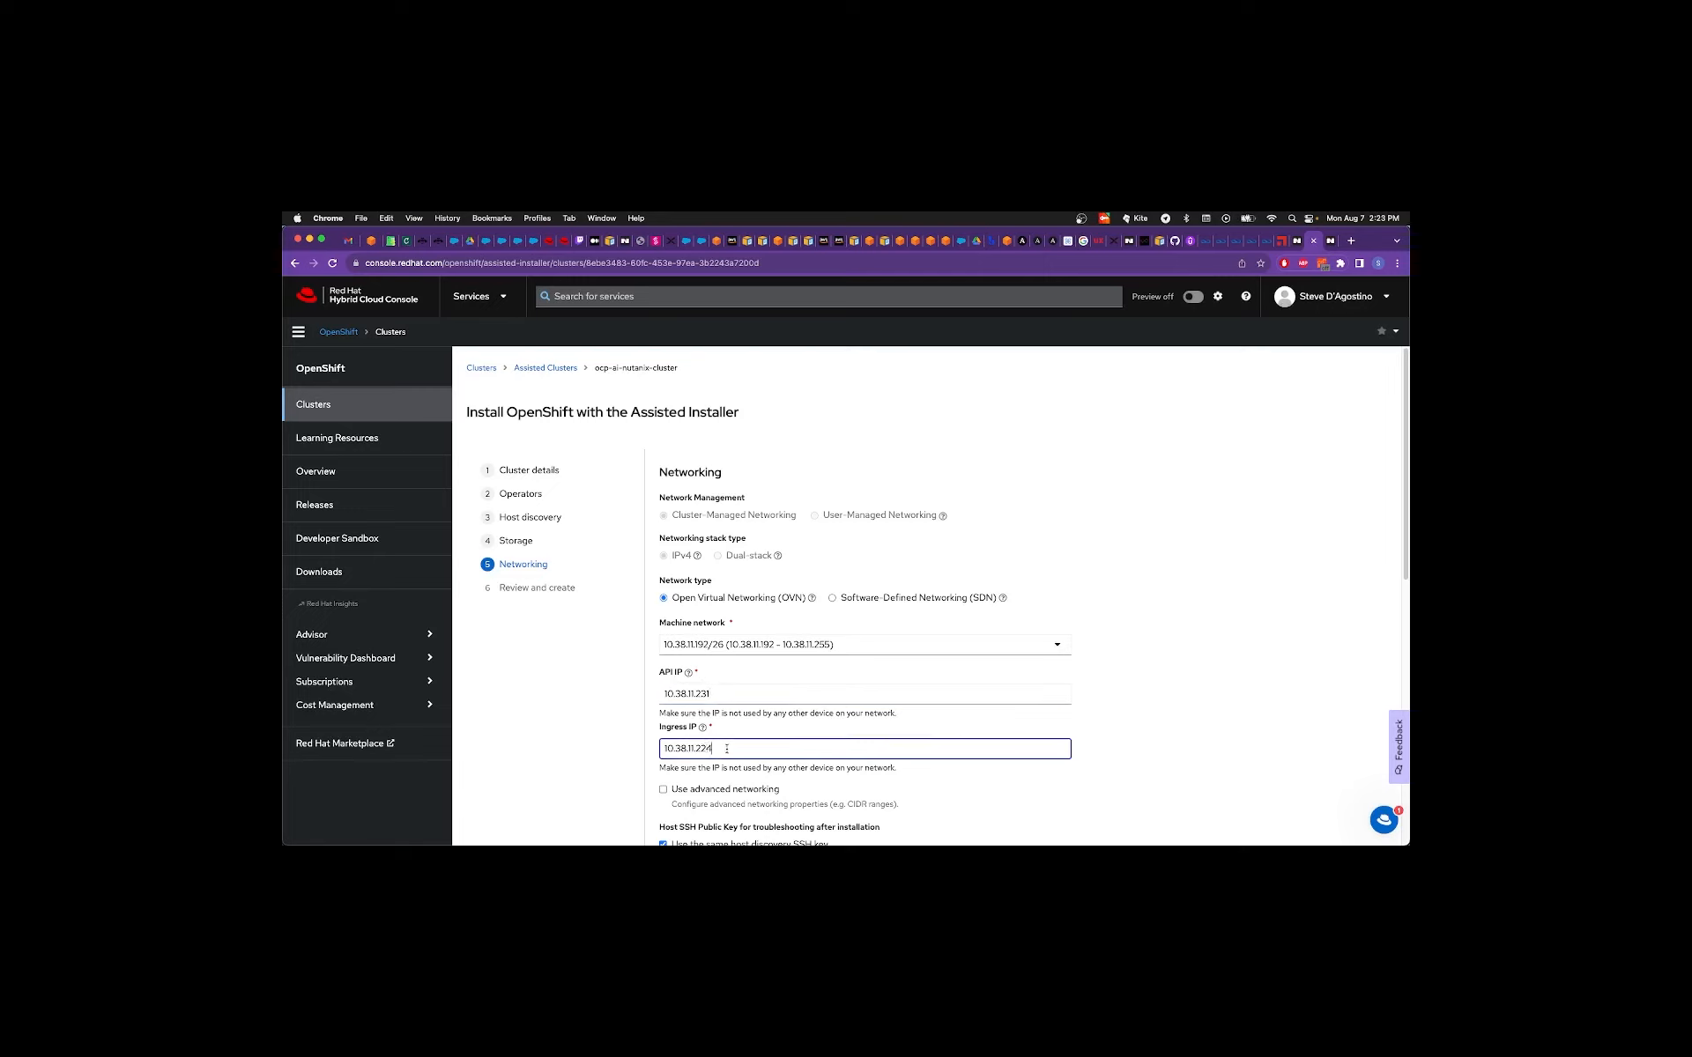
{"action": "key", "text": "BackSpace"}
{"action": "key", "text": "BackSpace"}
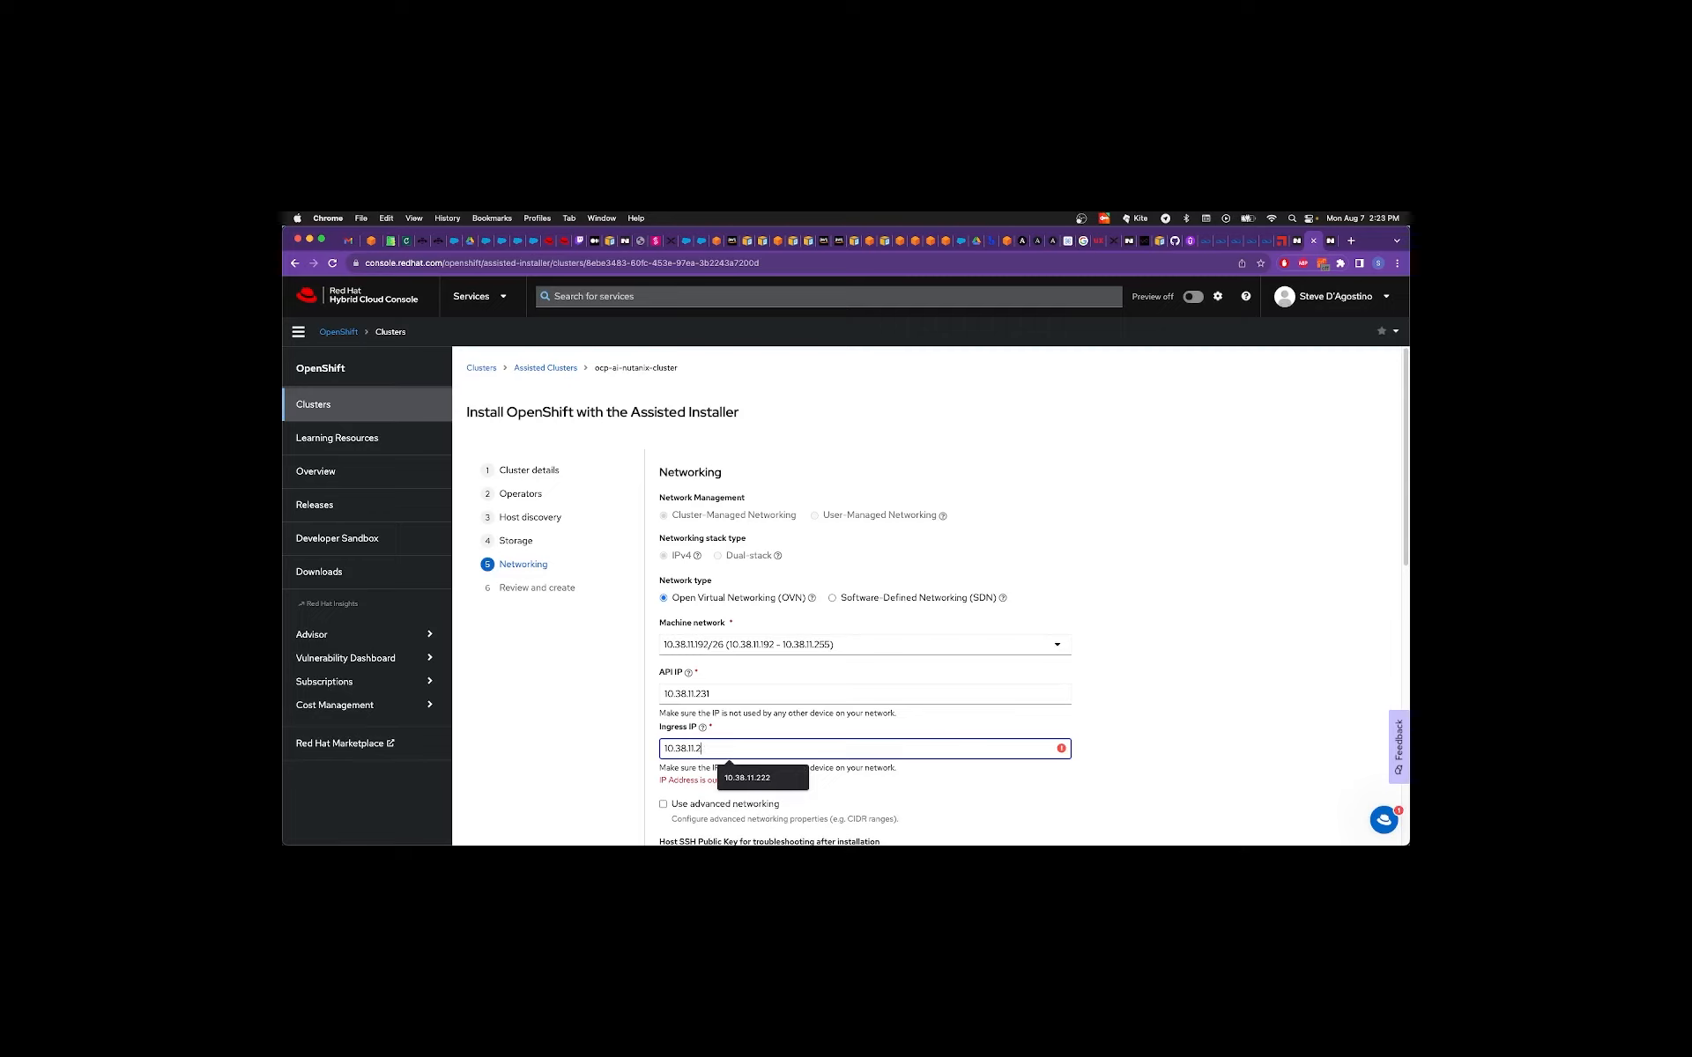
{"action": "type", "text": "32"}
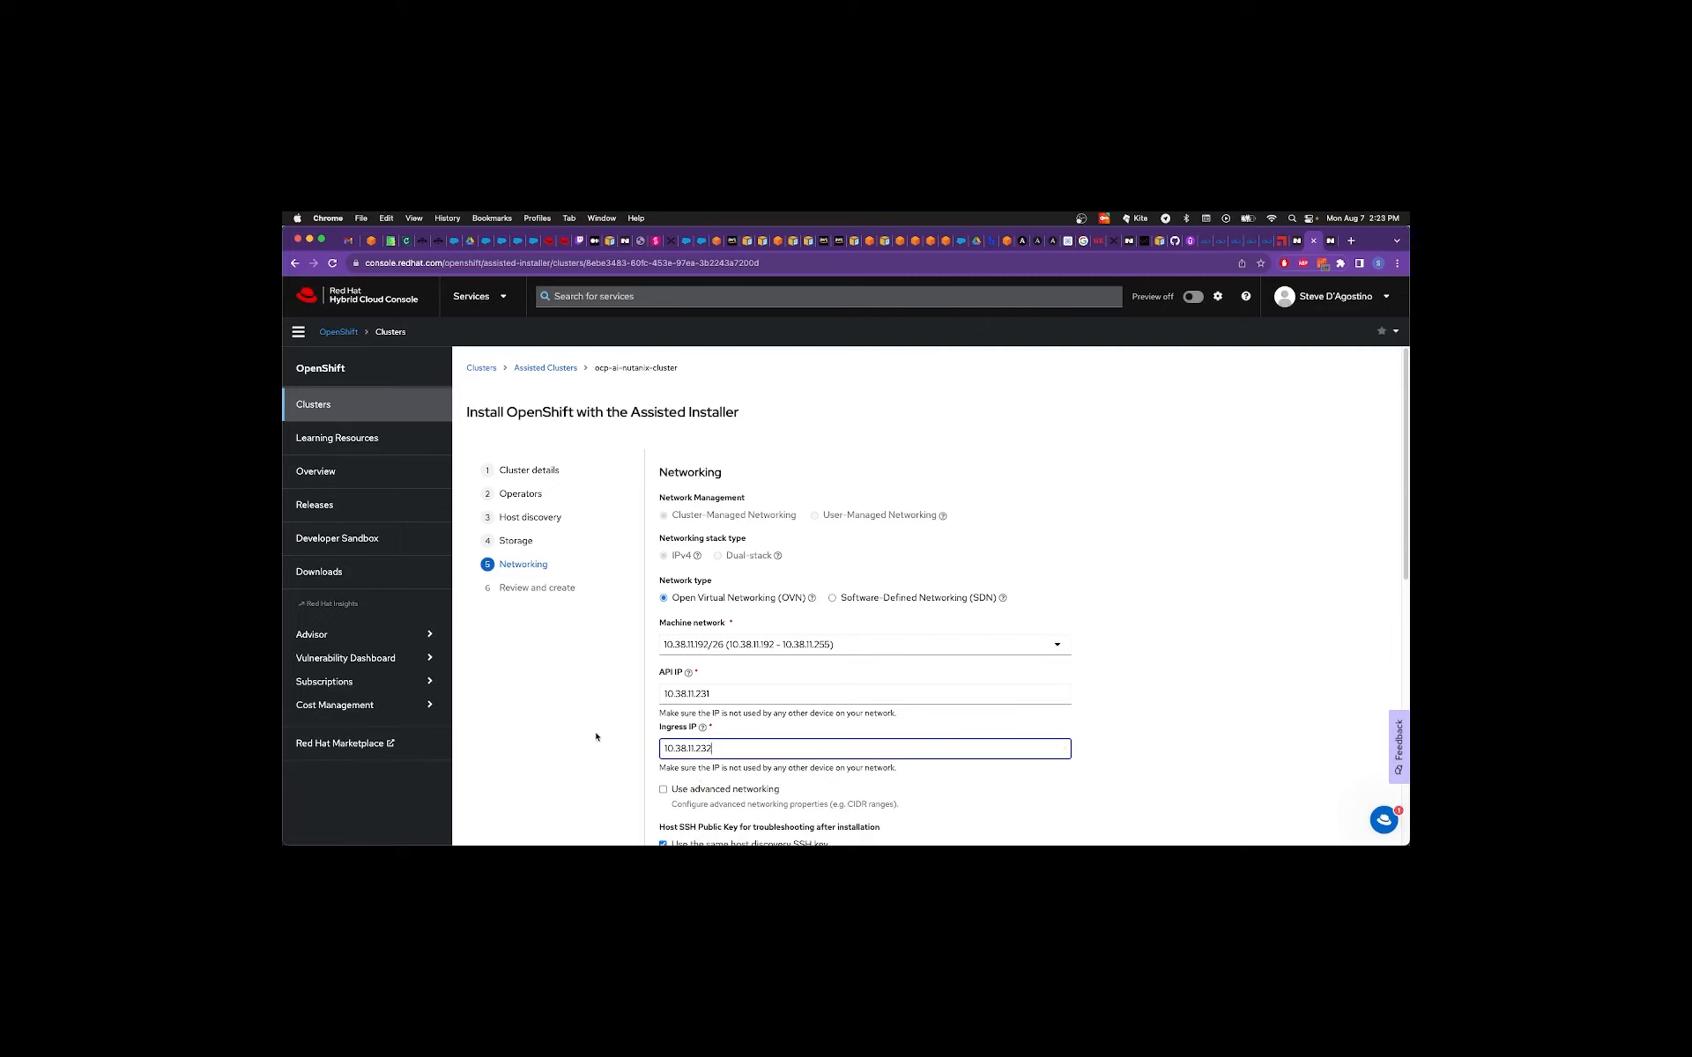
{"action": "scroll", "coordinate": [629, 724], "scroll_direction": "down", "scroll_amount": 5}
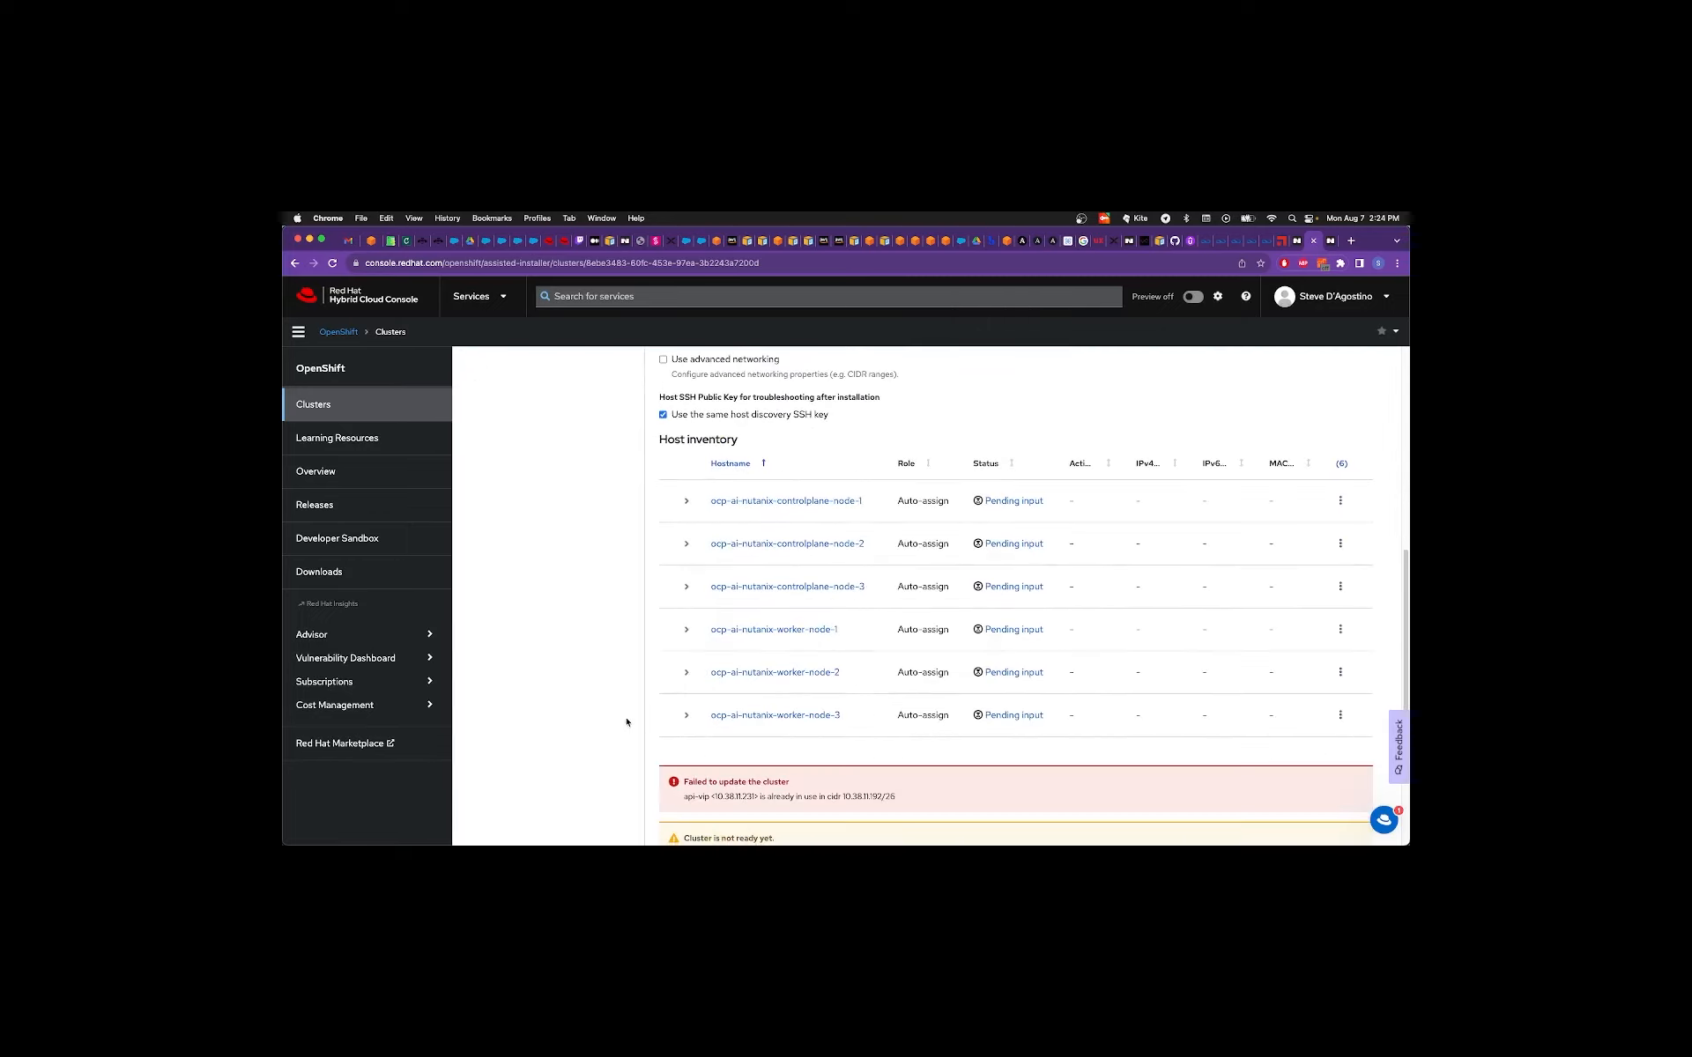
Set the API IP to 10.38.11.211 and the Ingress IP to 10.38.11.212, and proceed to the review.
{"action": "scroll", "coordinate": [626, 722], "scroll_direction": "up", "scroll_amount": 5}
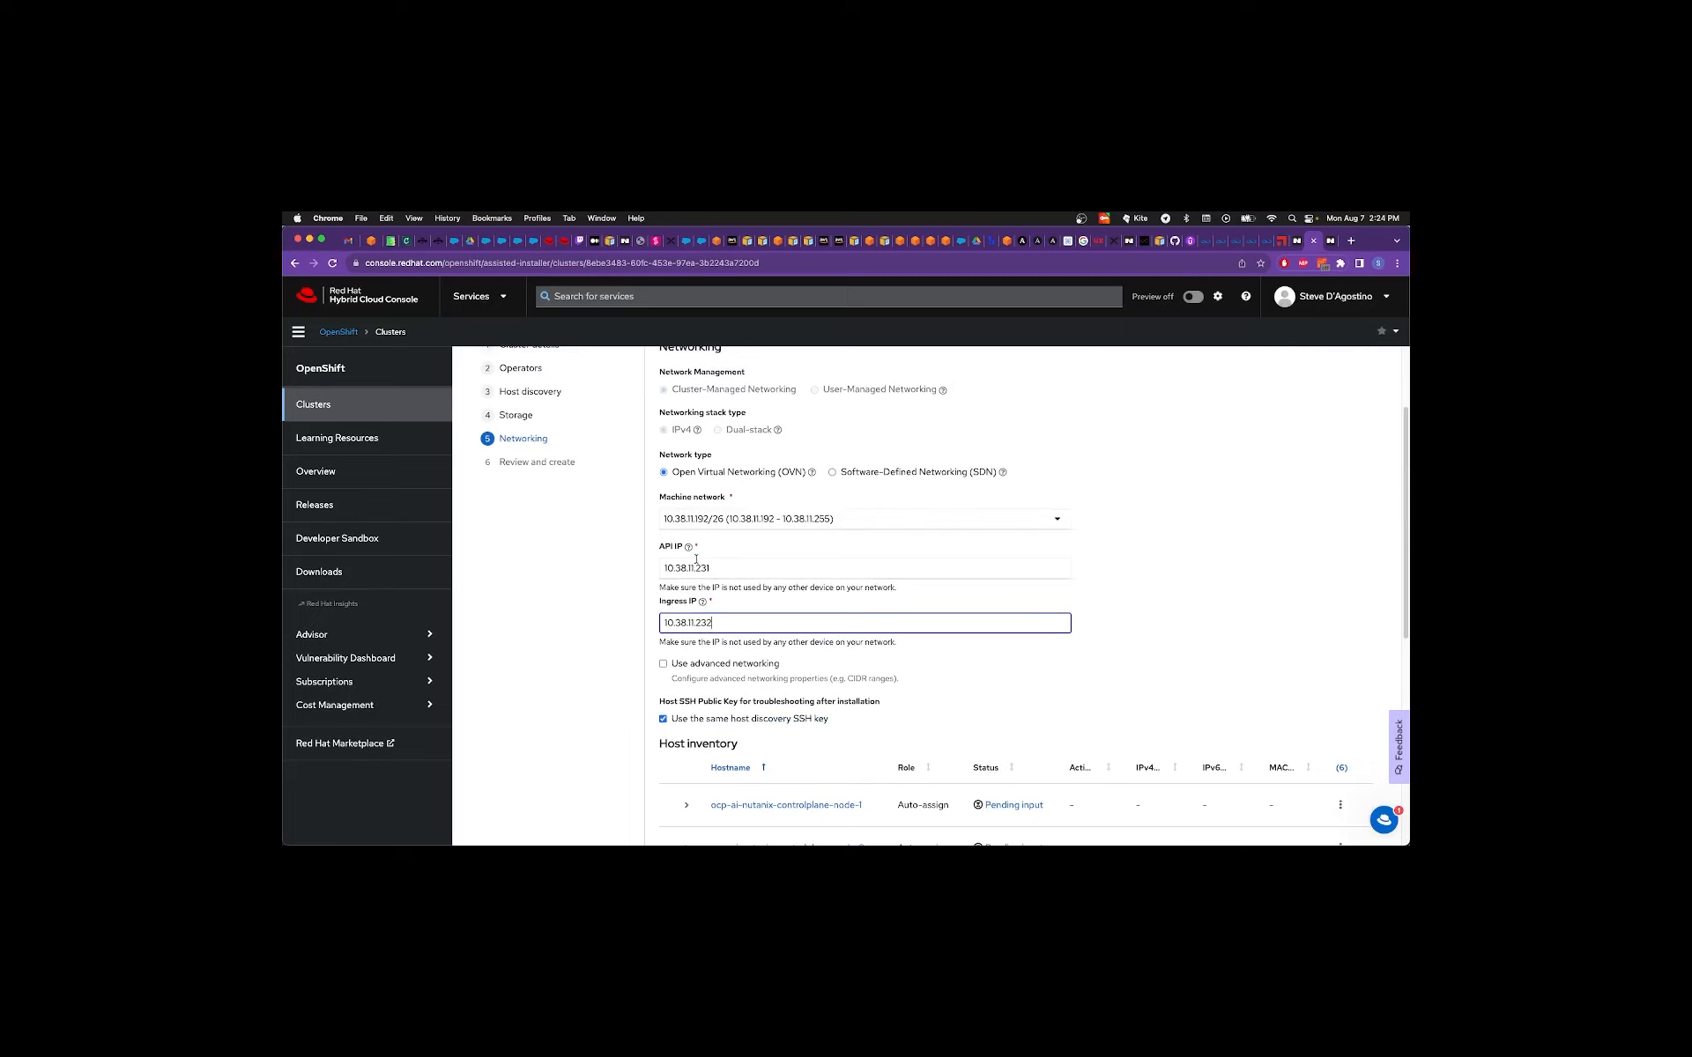
{"action": "left_click_drag", "start_coordinate": [698, 568], "coordinate": [721, 566]}
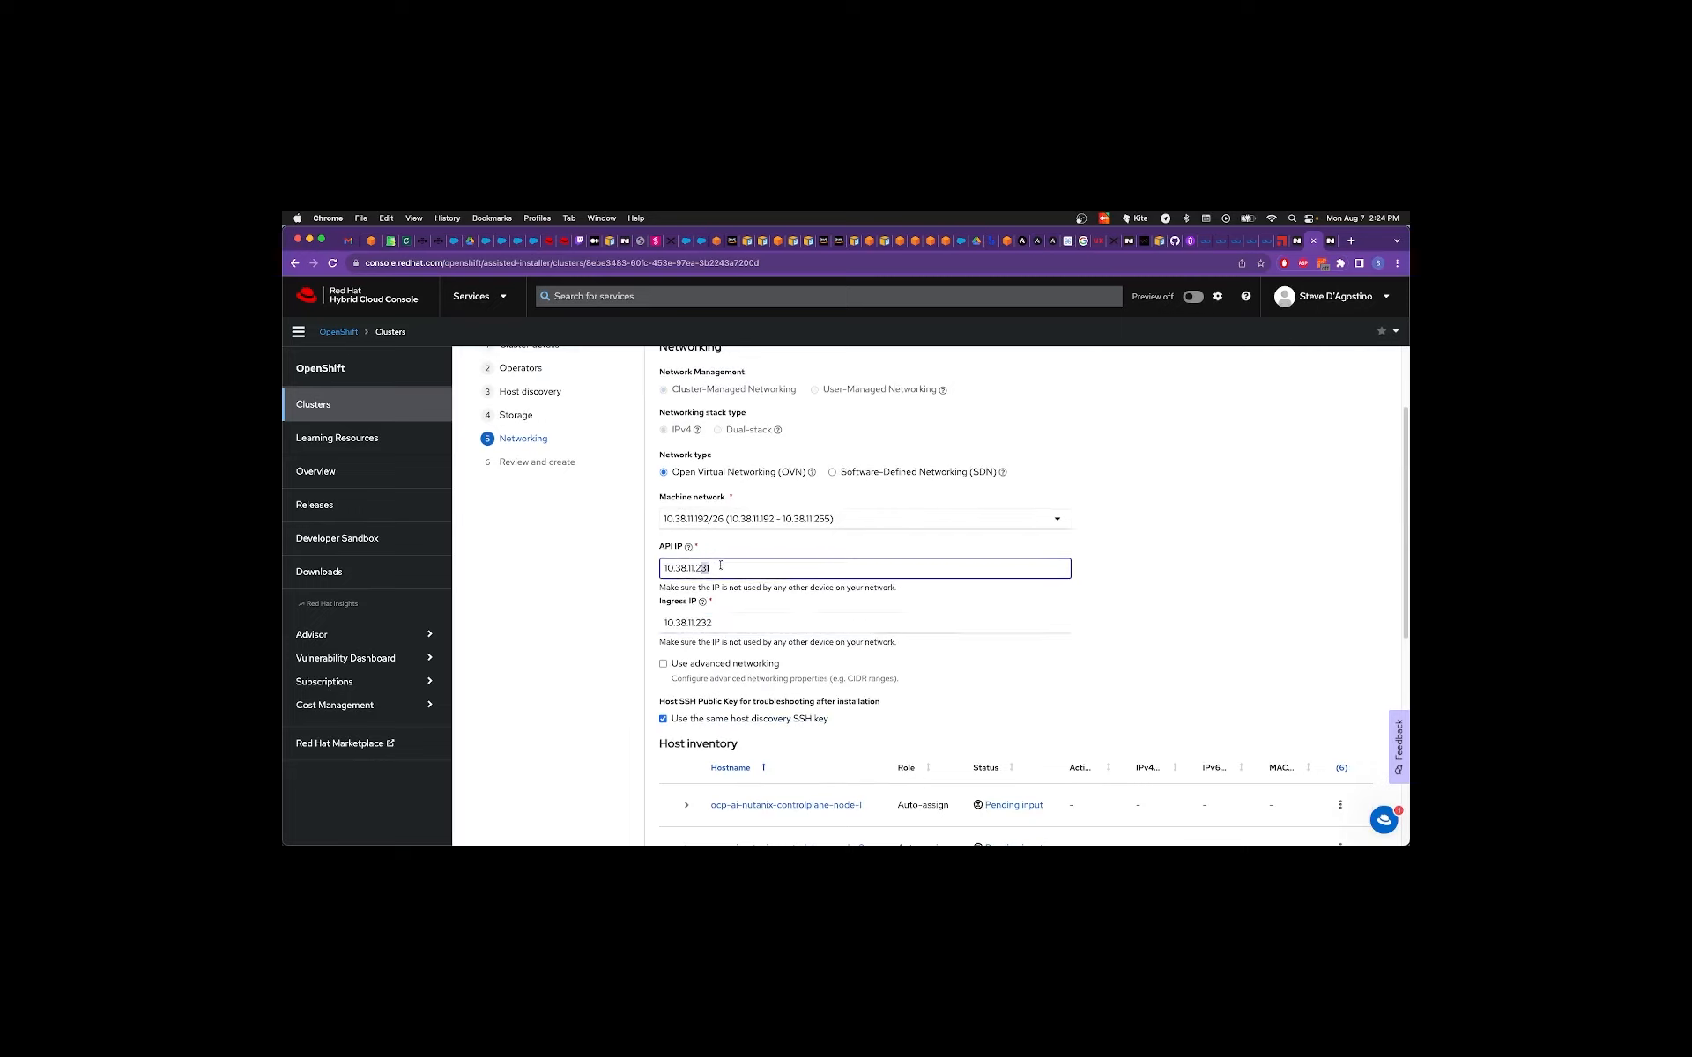
{"action": "type", "text": "1"}
{"action": "left_click", "coordinate": [703, 623]}
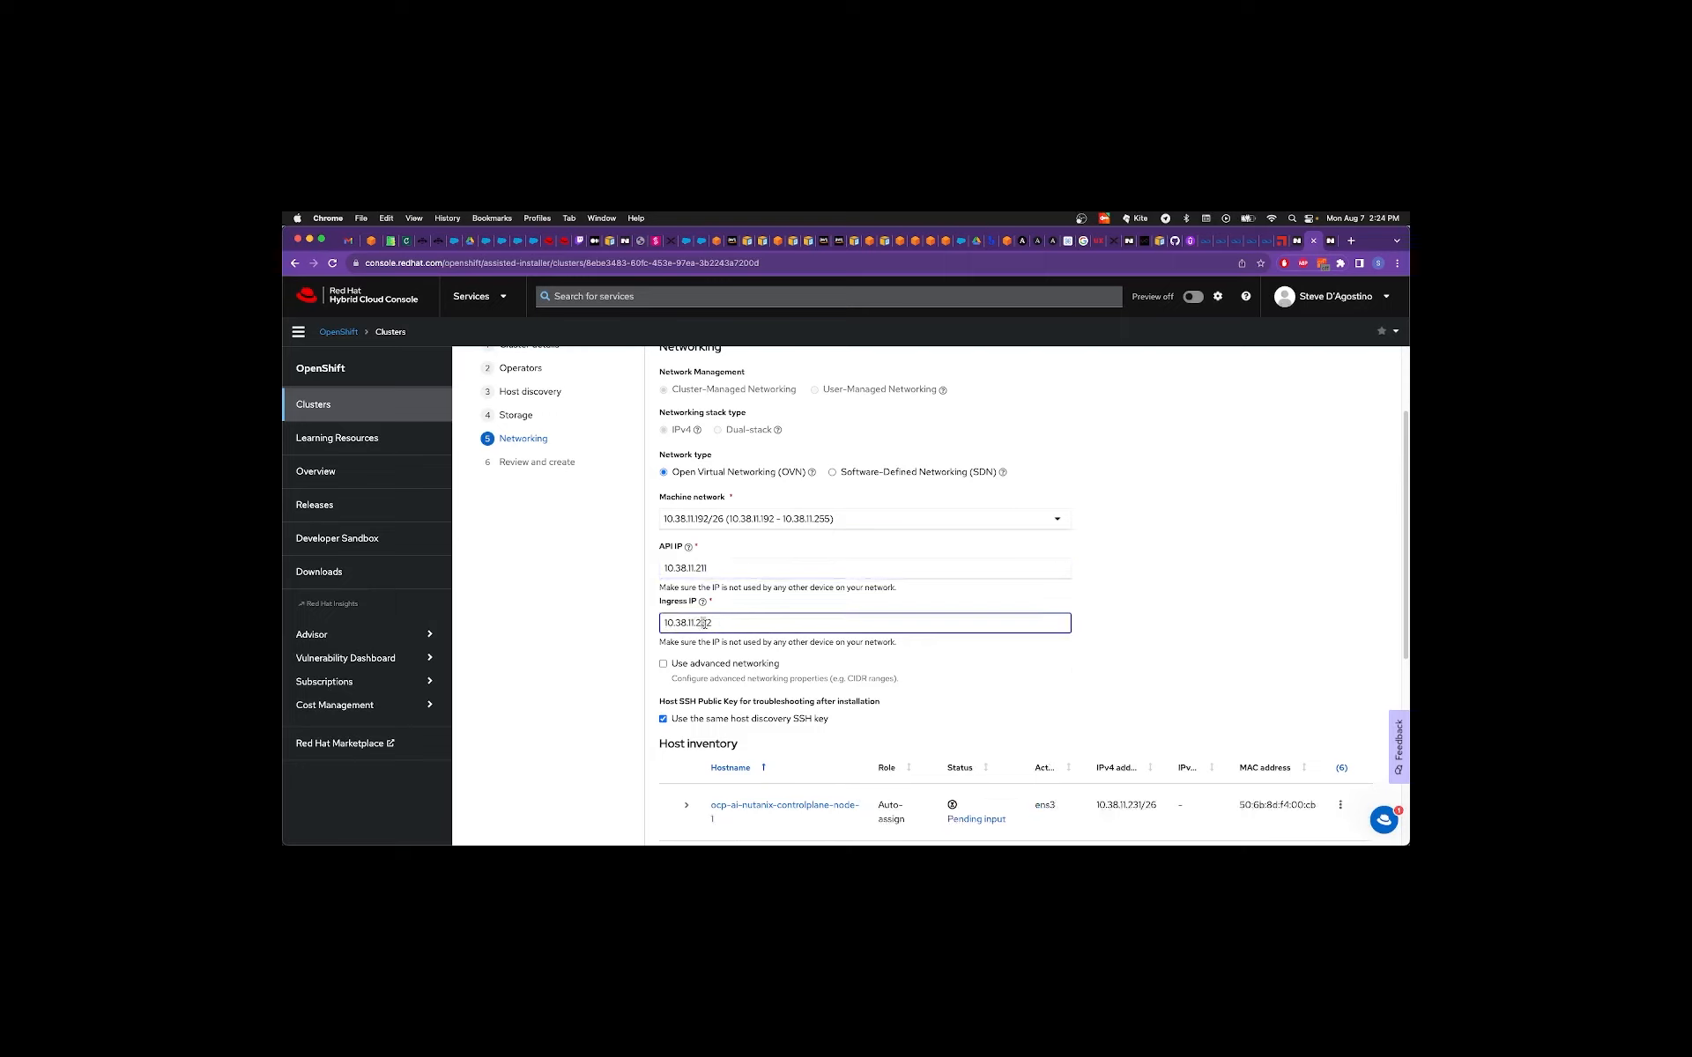
{"action": "type", "text": "1"}
{"action": "scroll", "coordinate": [705, 627], "scroll_direction": "down", "scroll_amount": 5}
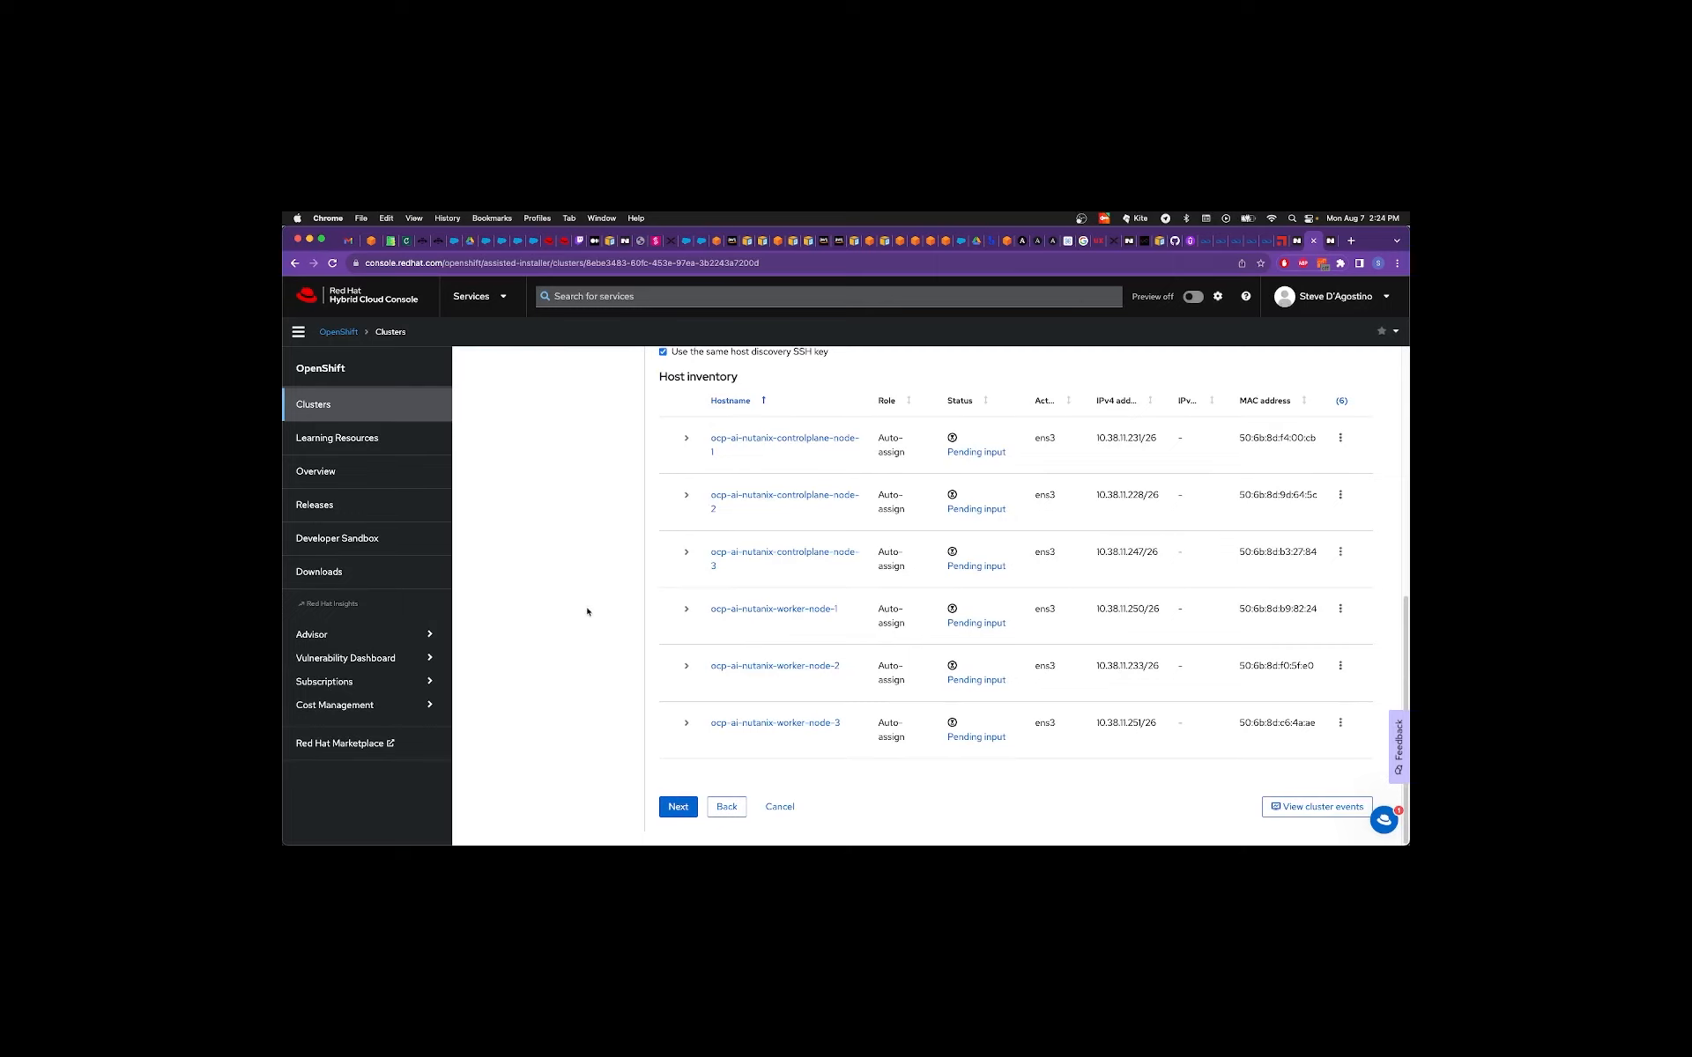
{"action": "scroll", "coordinate": [620, 656], "scroll_direction": "up", "scroll_amount": 5}
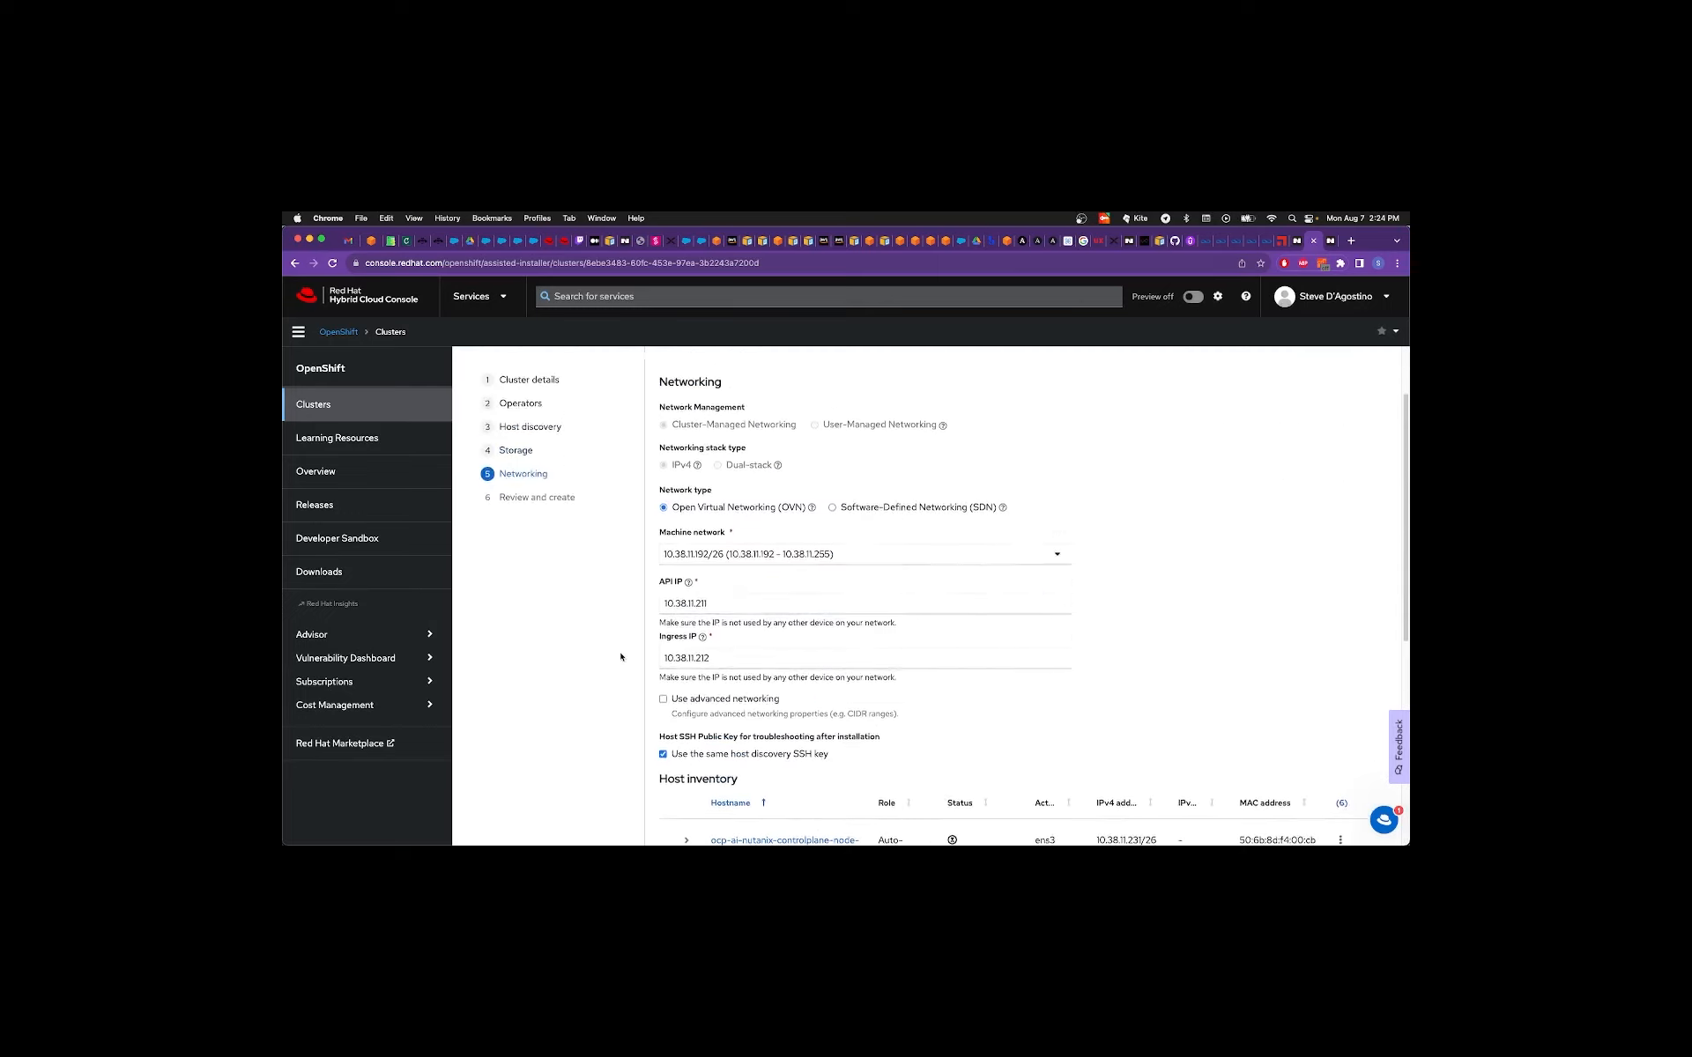
{"action": "scroll", "coordinate": [597, 708], "scroll_direction": "down", "scroll_amount": 5}
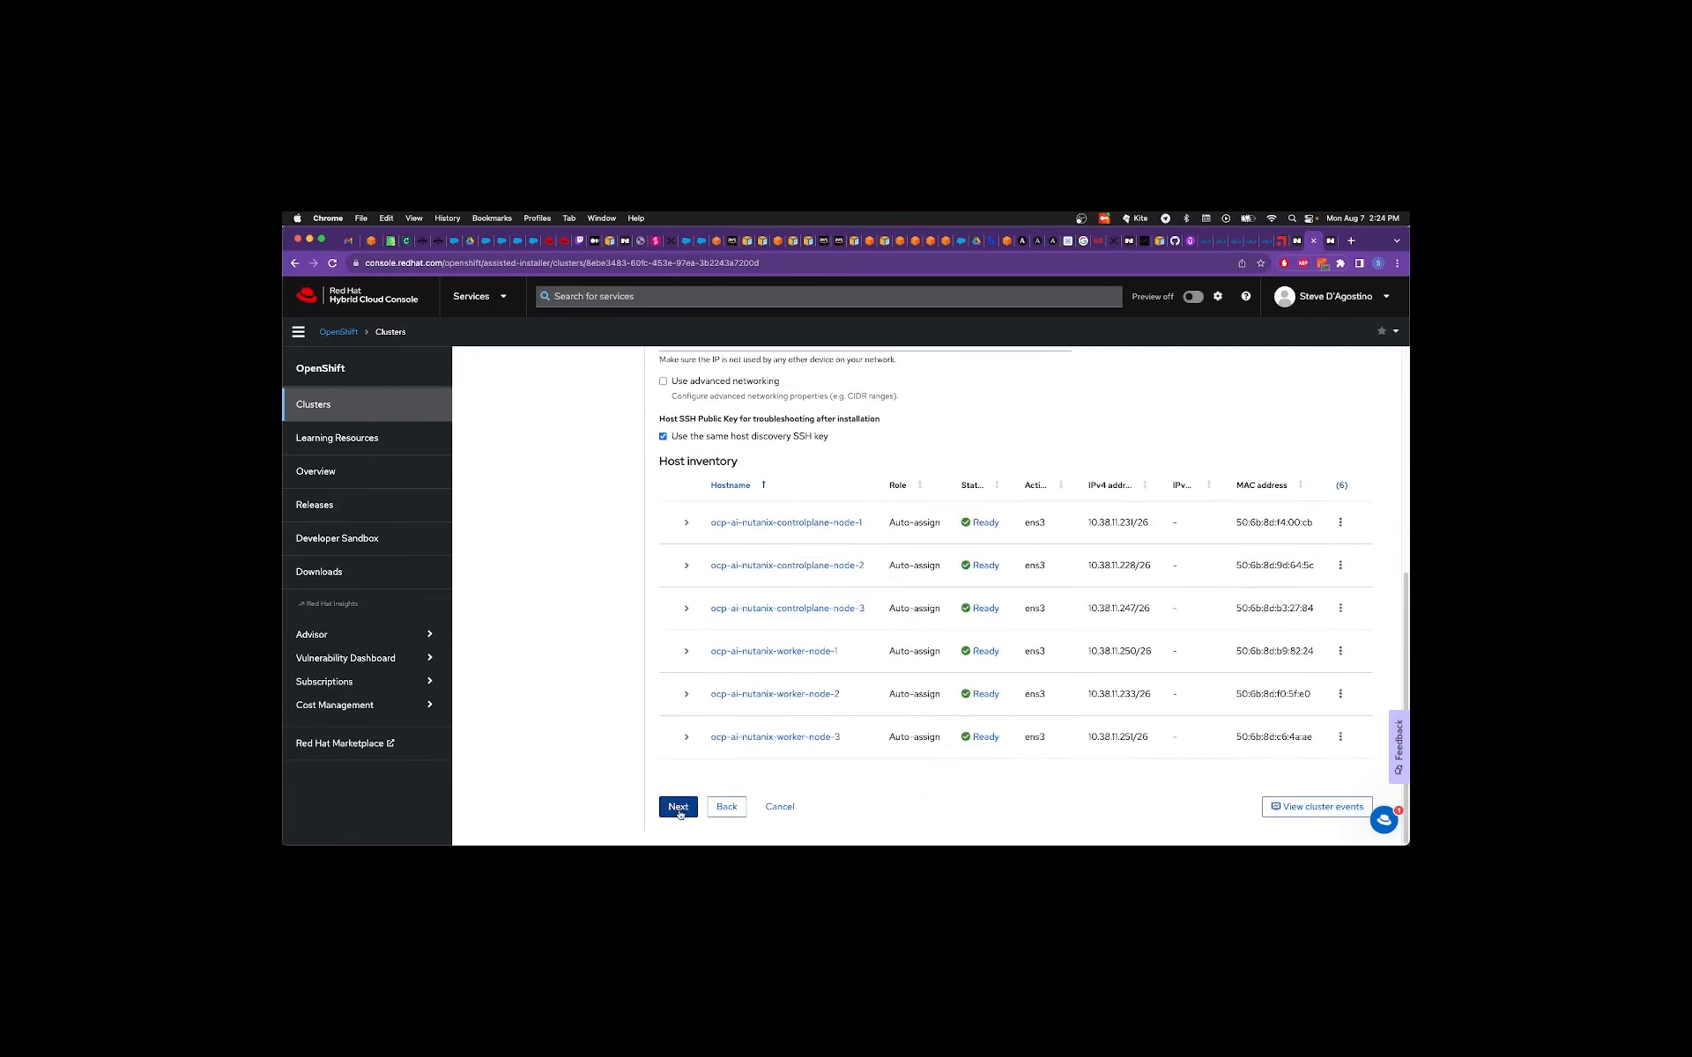
{"action": "left_click", "coordinate": [679, 809]}
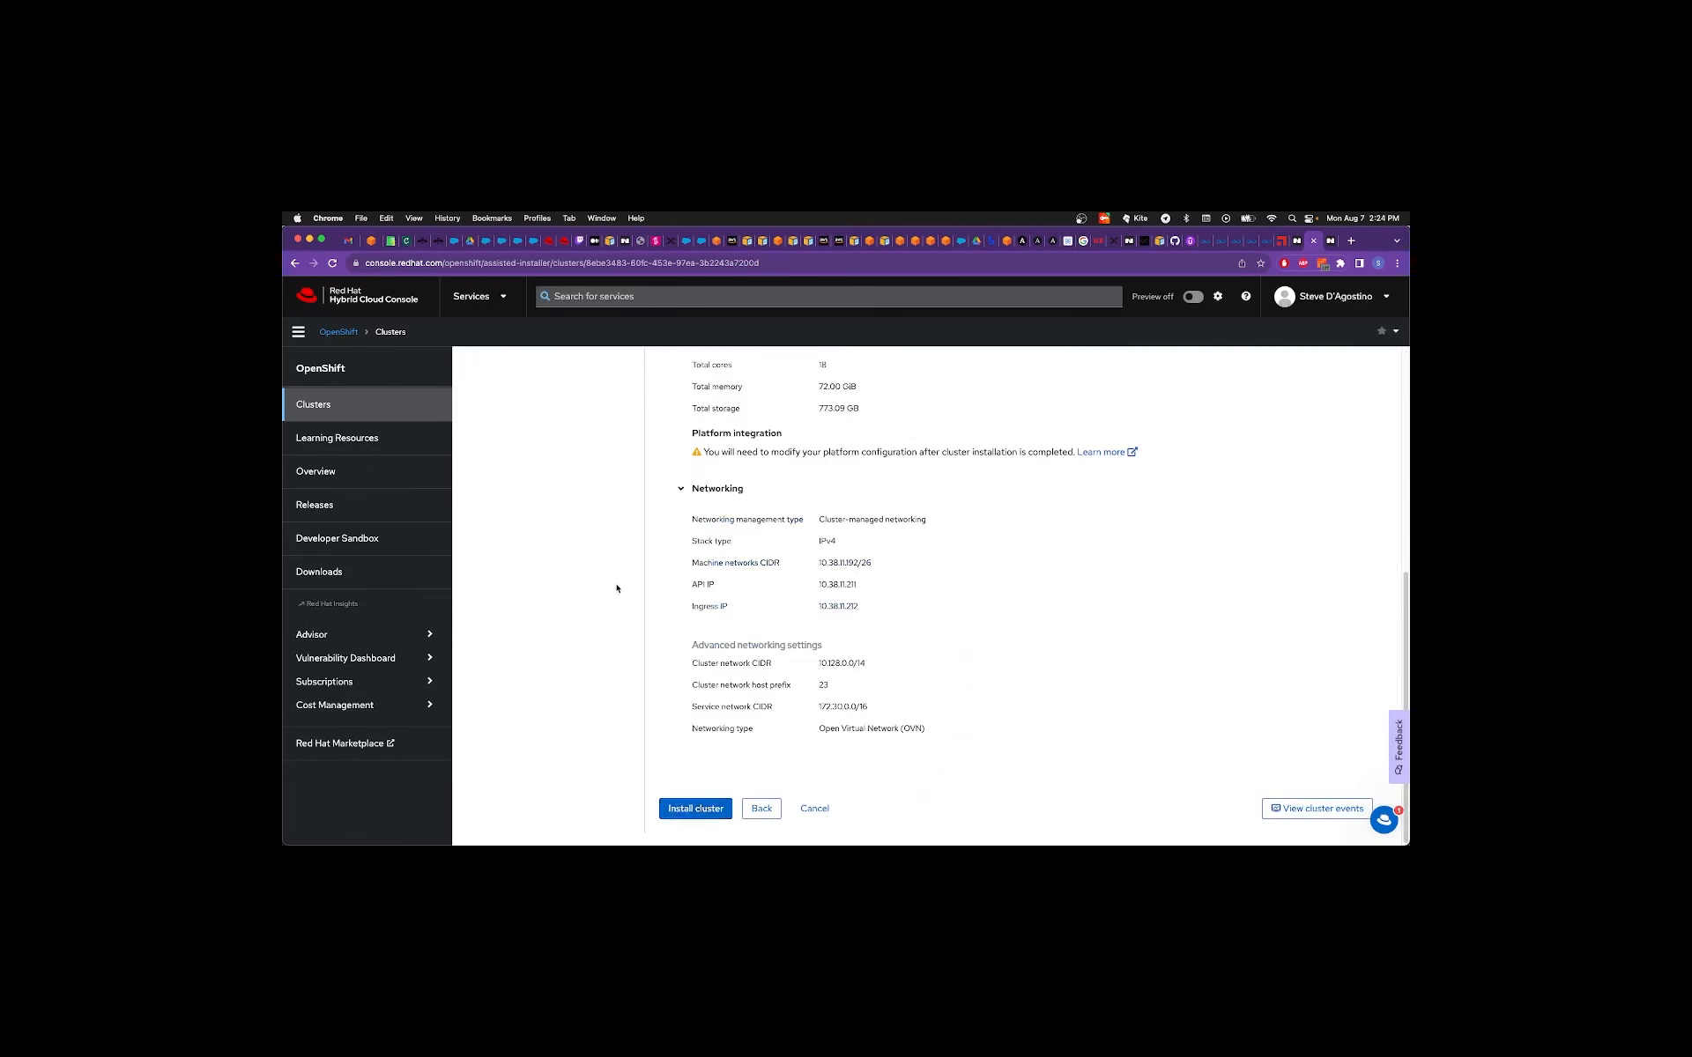
Review the preflight checks and cluster summary, and start the cluster installation.
{"action": "scroll", "coordinate": [617, 589], "scroll_direction": "up", "scroll_amount": 5}
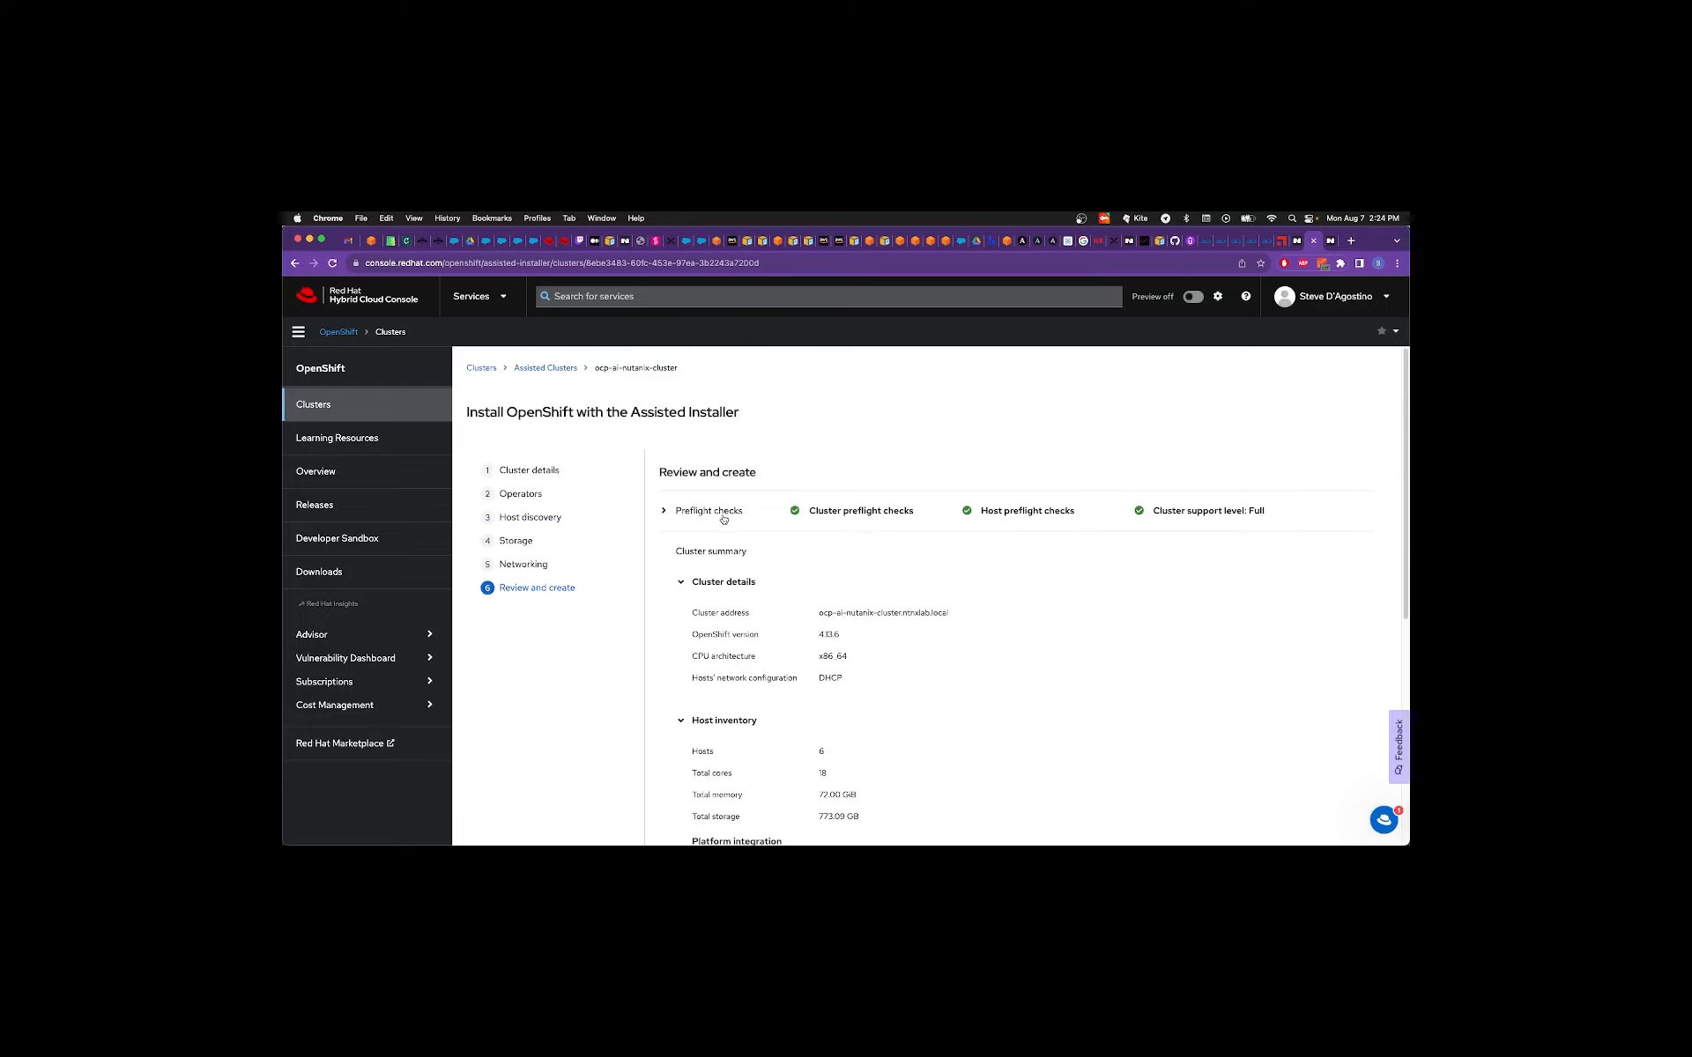
{"action": "scroll", "coordinate": [723, 518], "scroll_direction": "down", "scroll_amount": 5}
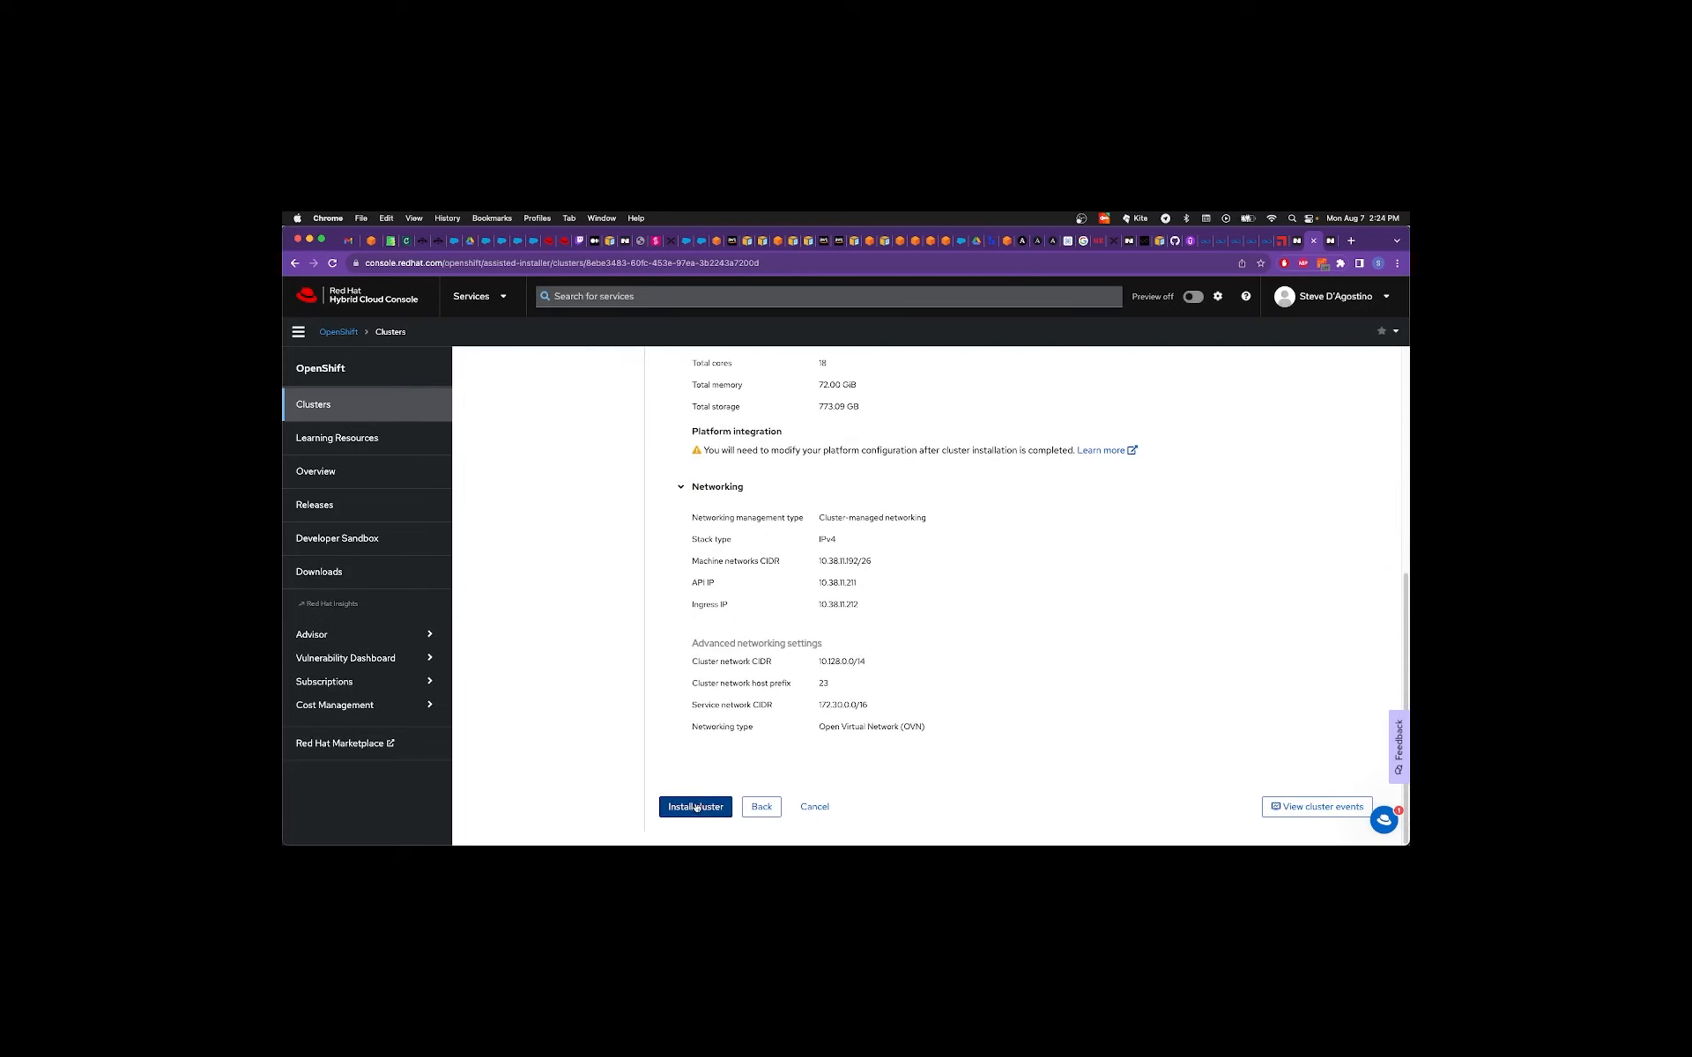
{"action": "left_click", "coordinate": [695, 807]}
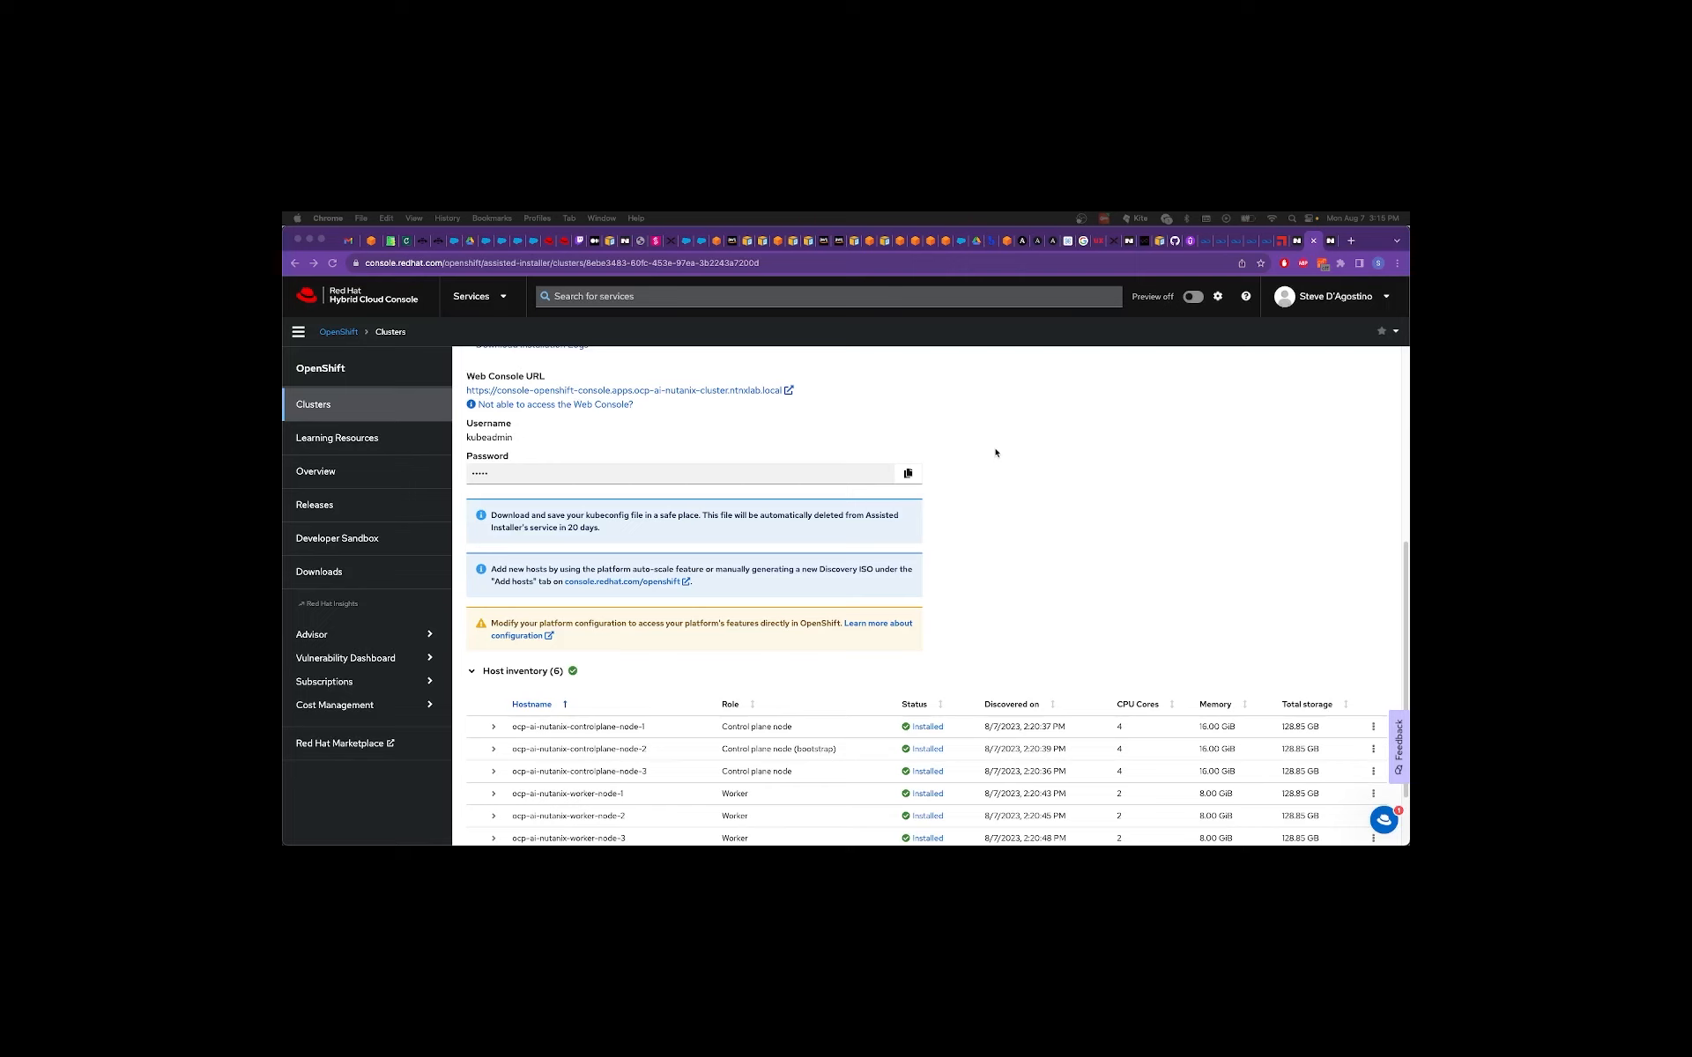
Examine the installed cluster's host inventory and access details, and try to open its Web Console URL.
{"action": "scroll", "coordinate": [996, 453], "scroll_direction": "down", "scroll_amount": 2}
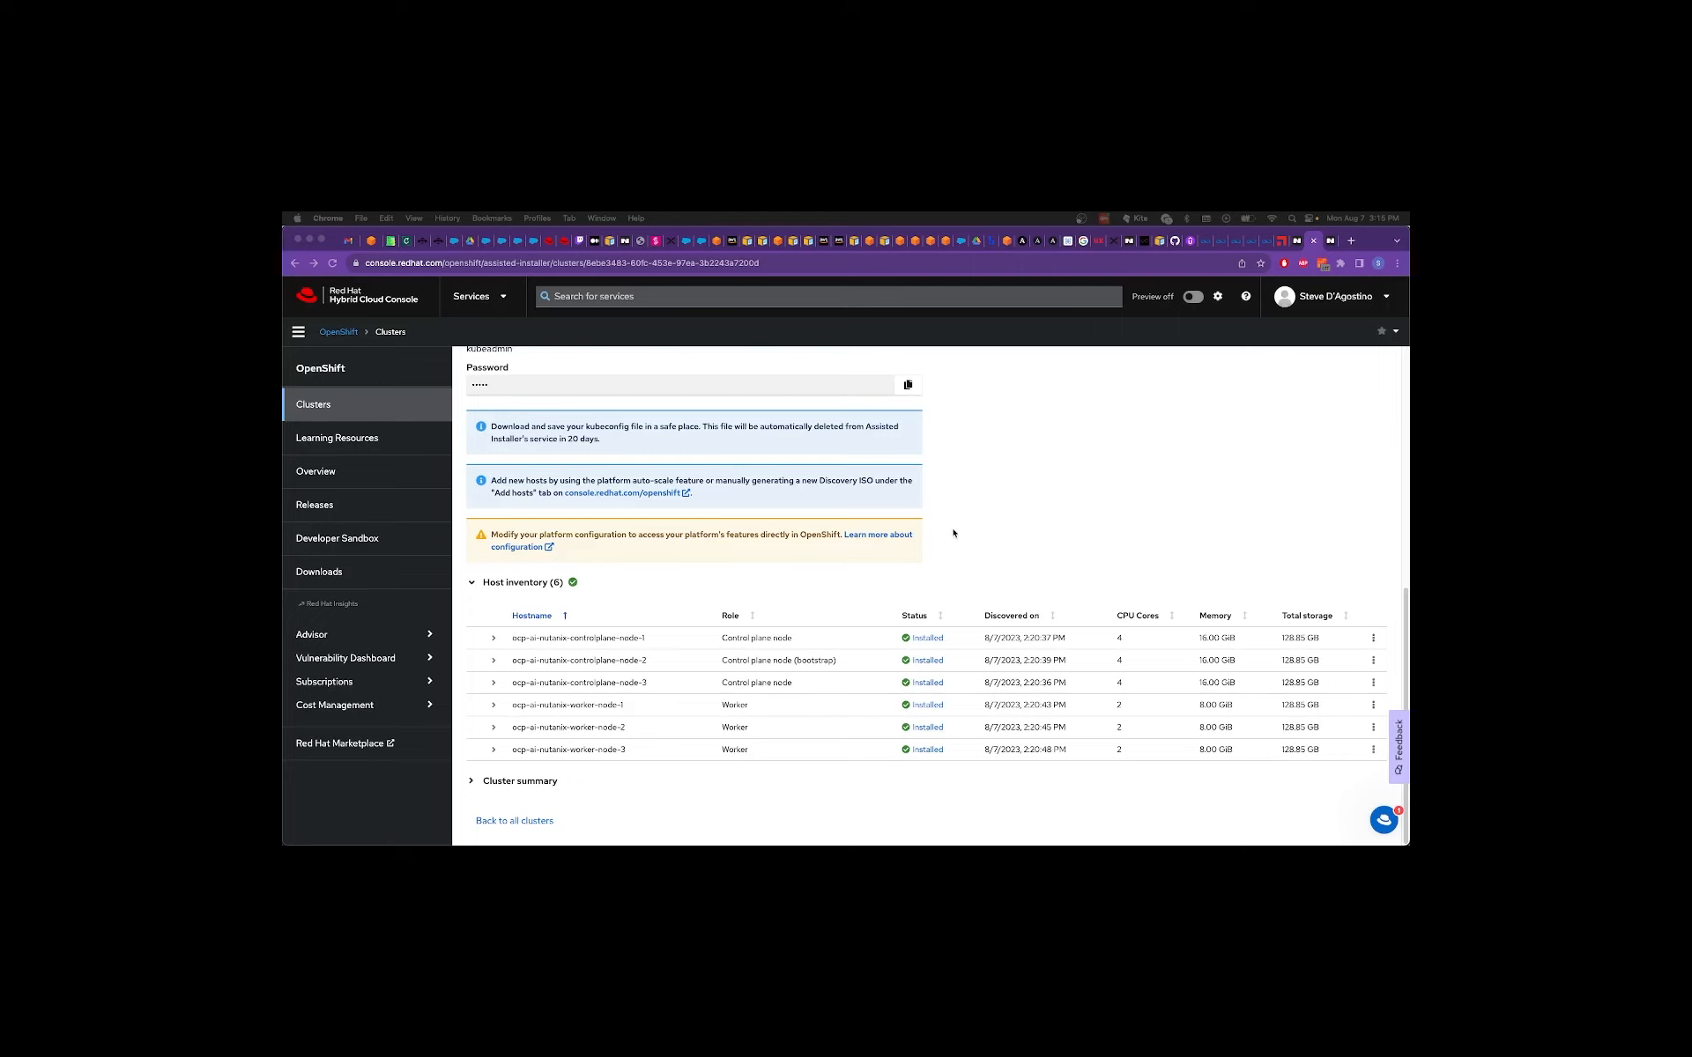
{"action": "scroll", "coordinate": [952, 533], "scroll_direction": "up", "scroll_amount": 3}
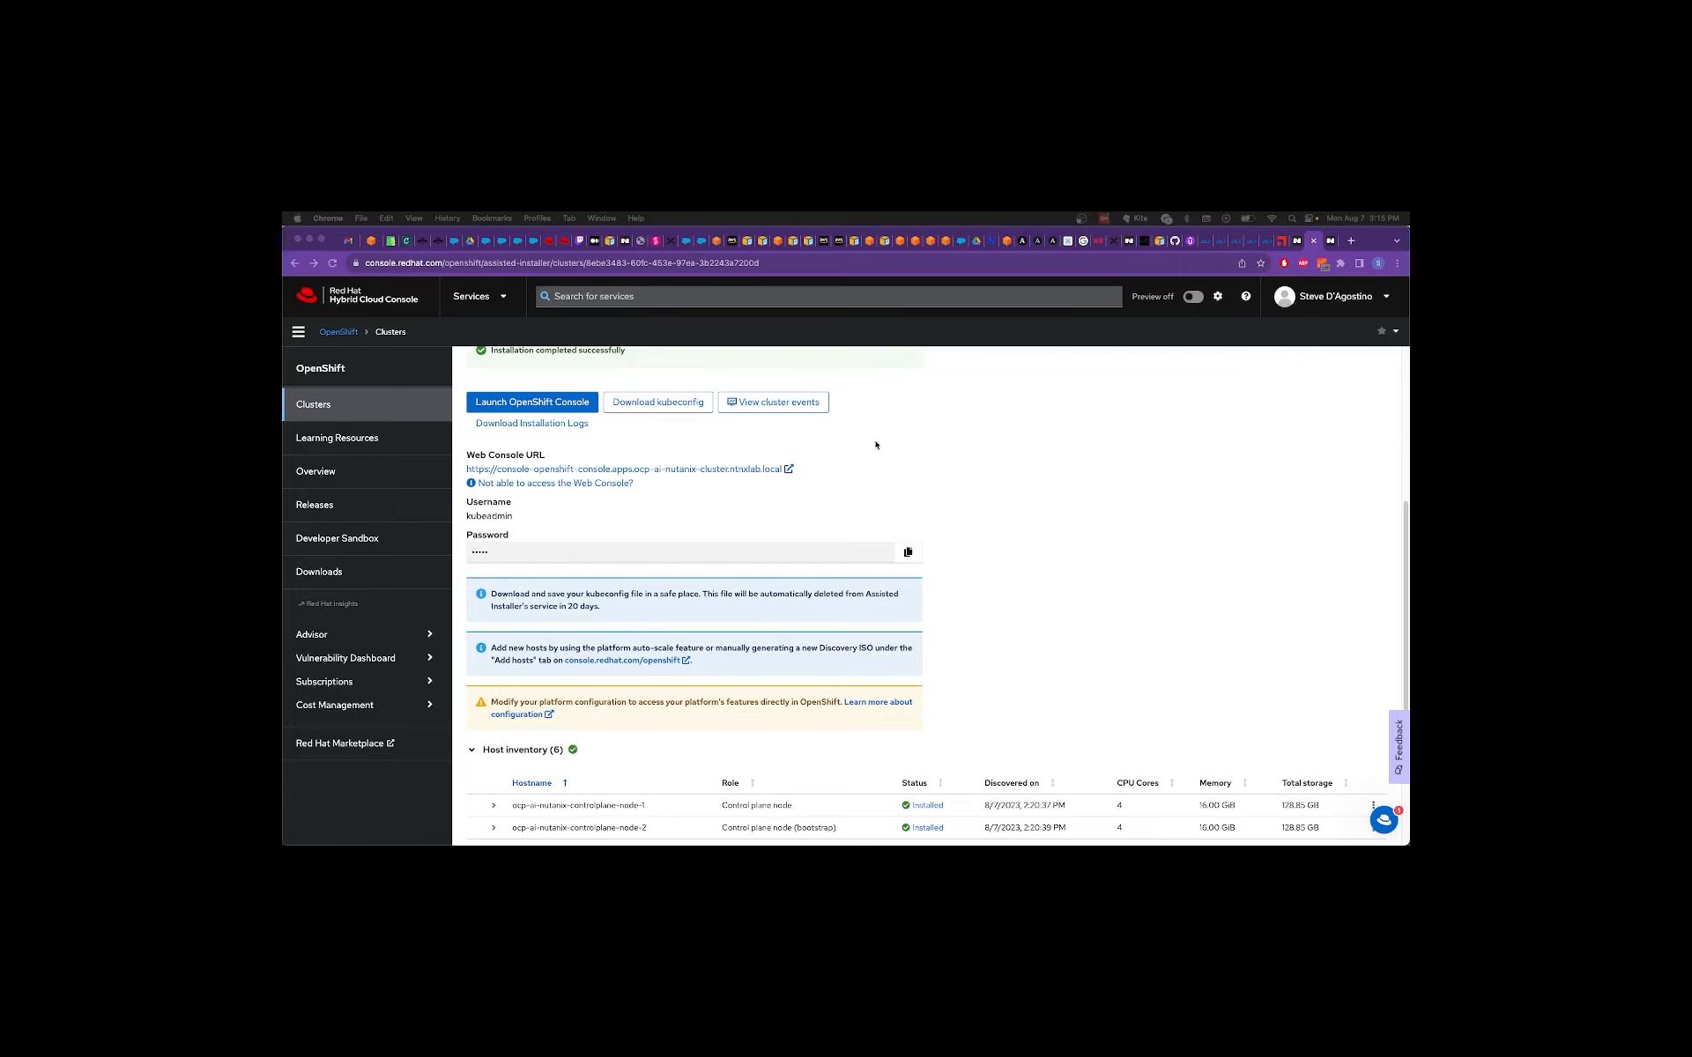
{"action": "left_click", "coordinate": [708, 497]}
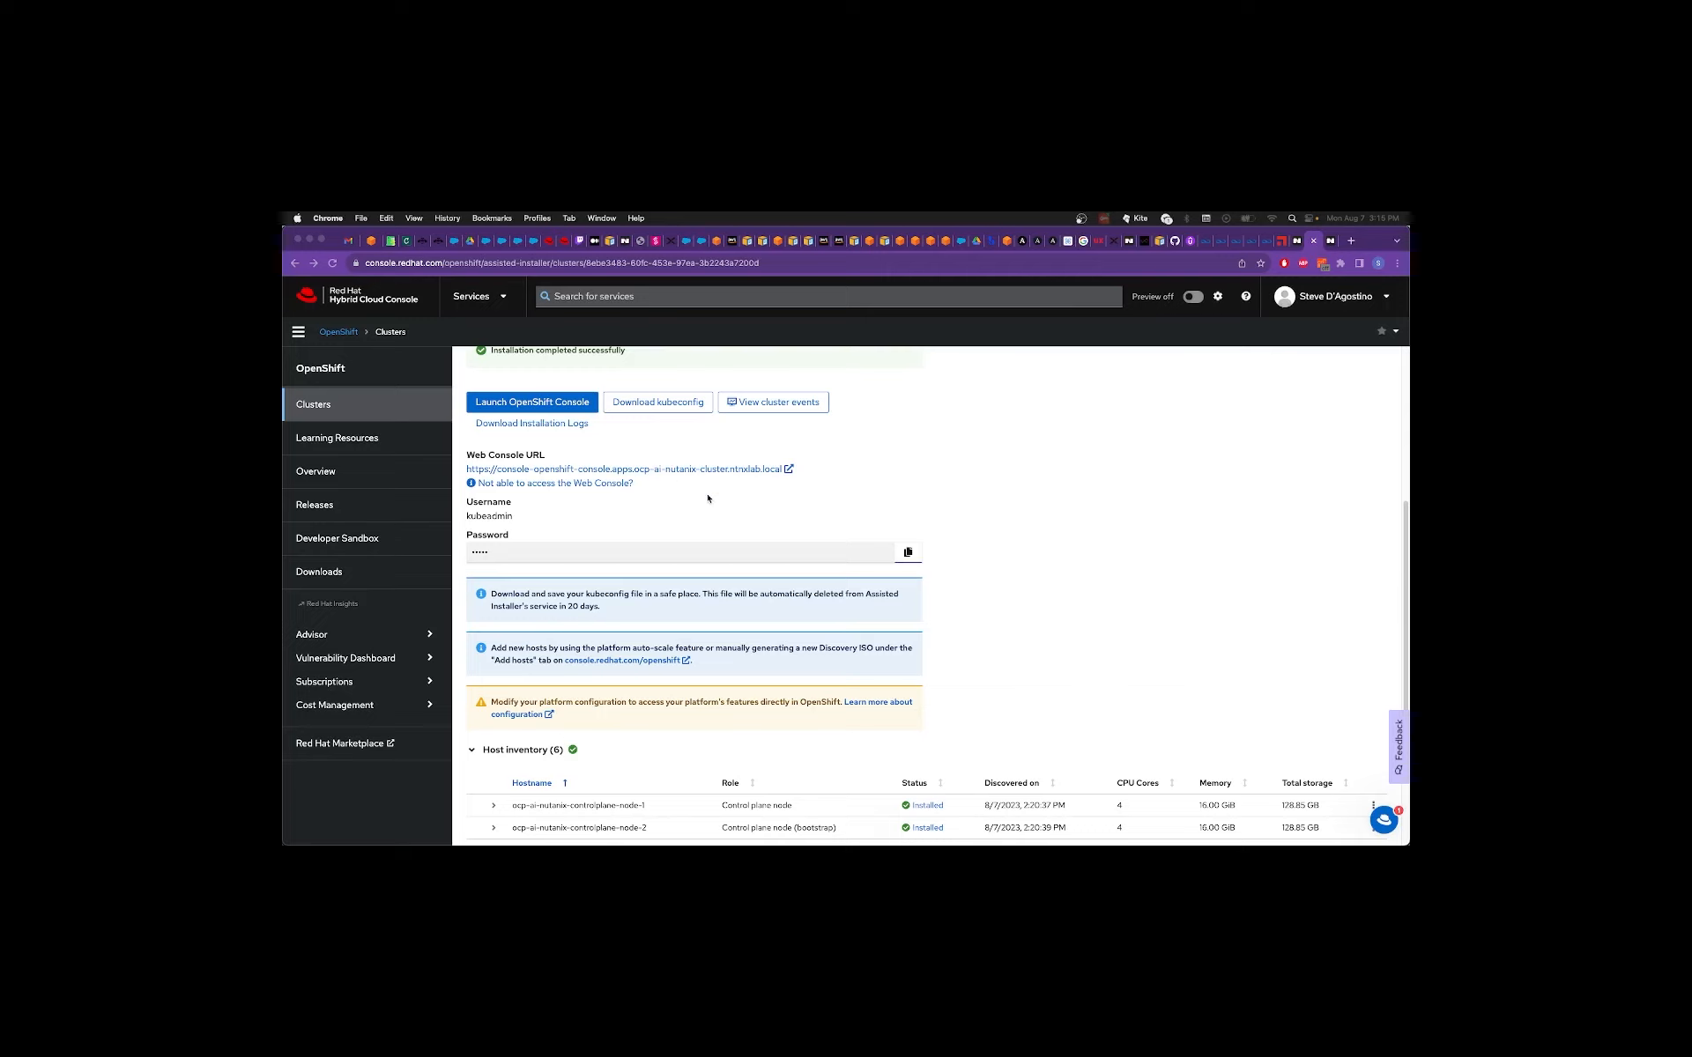
{"action": "left_click", "coordinate": [714, 472]}
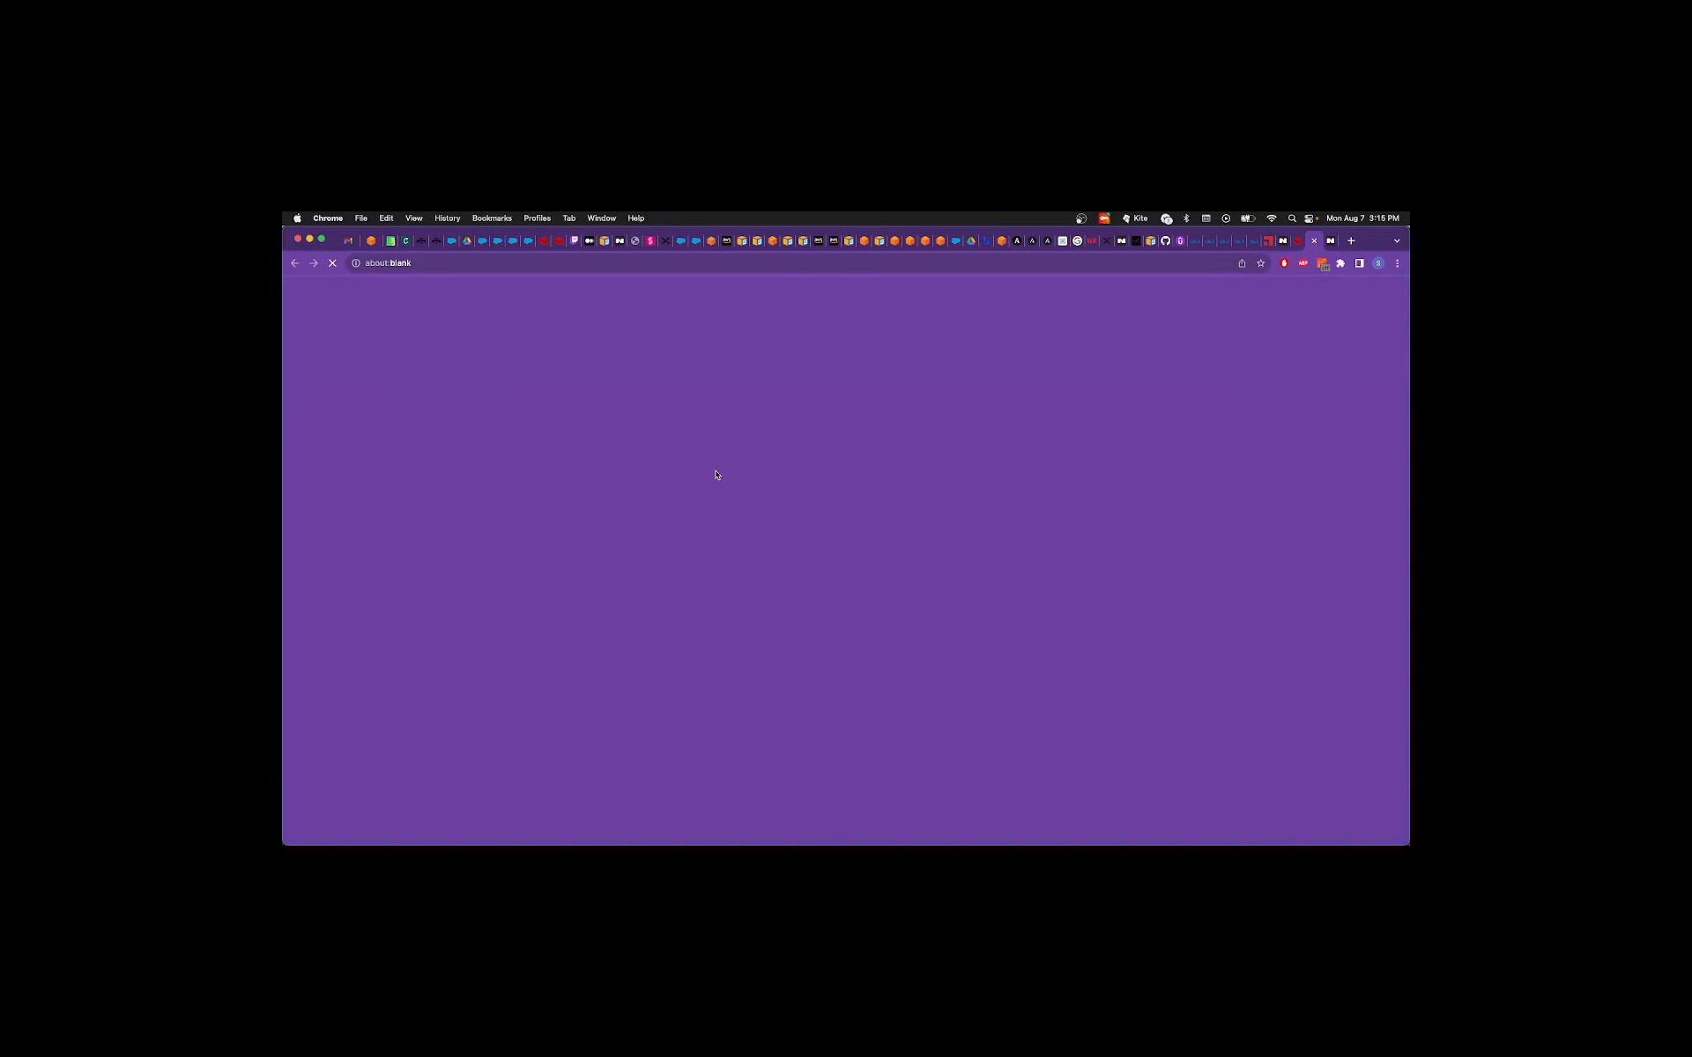
{"action": "left_click", "coordinate": [1315, 243]}
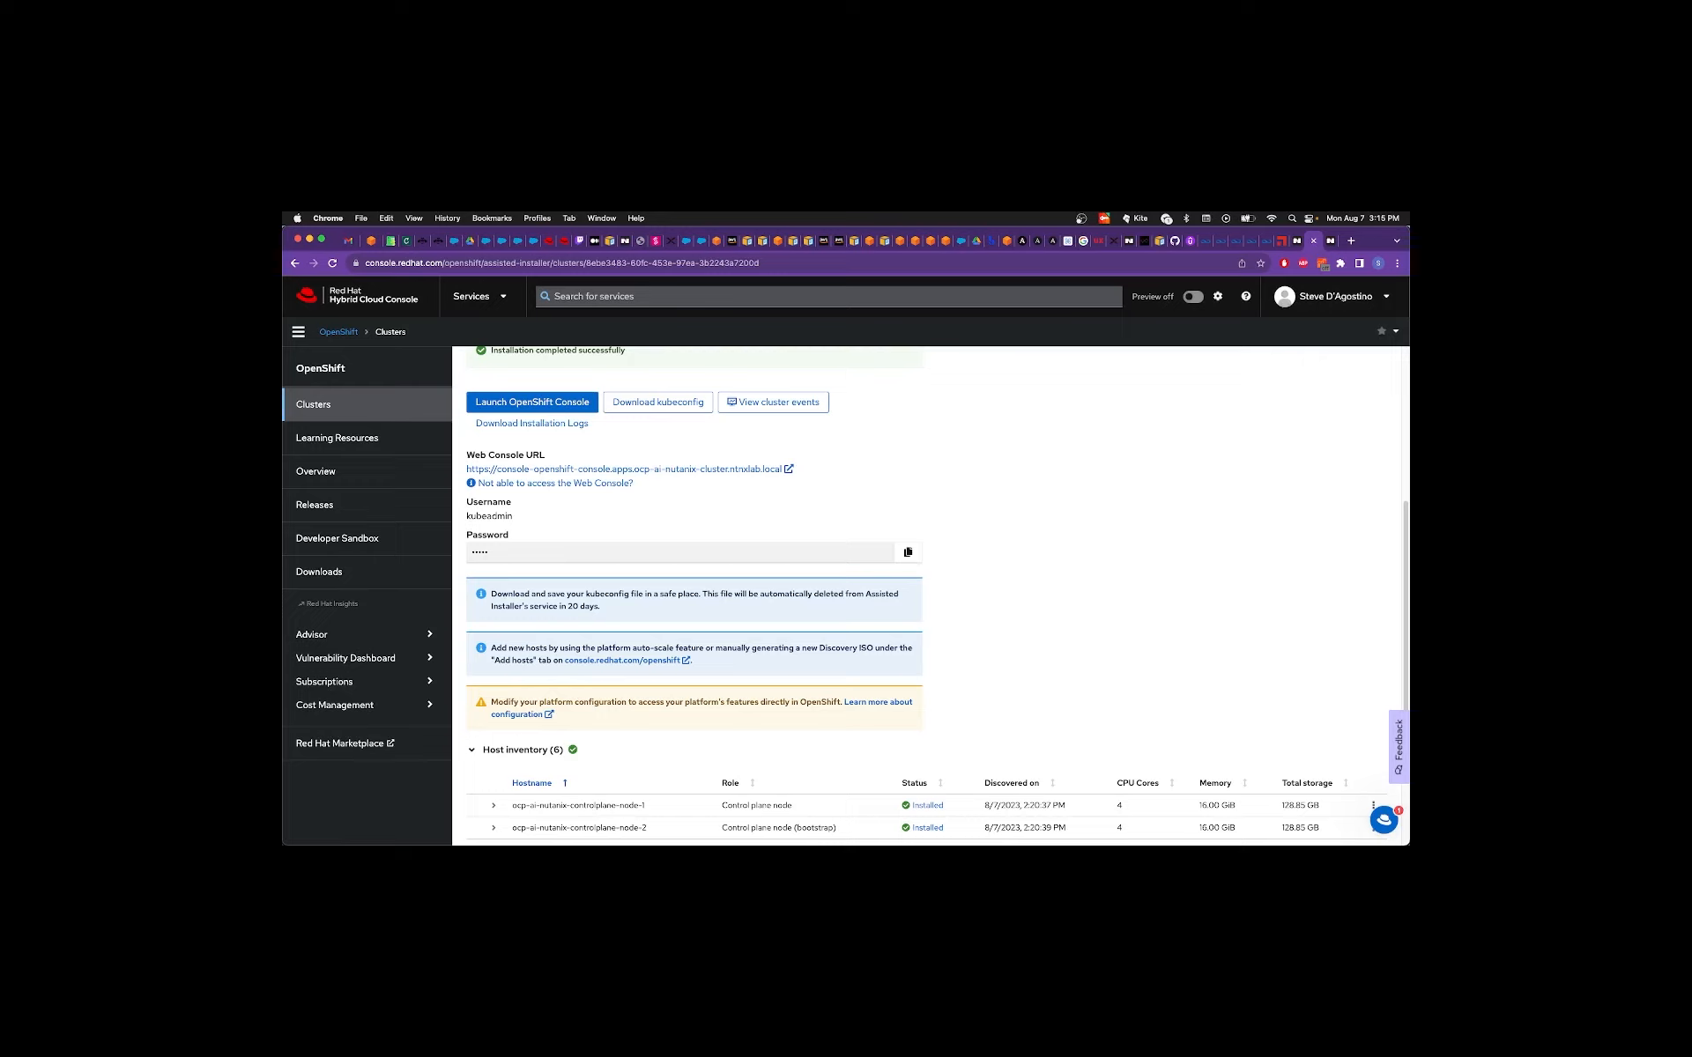
Switch to the autoad VM console and log in to OpenShift as kubeadmin with the copied account password.
{"action": "left_click_drag", "start_coordinate": [1674, 324], "coordinate": [885, 290]}
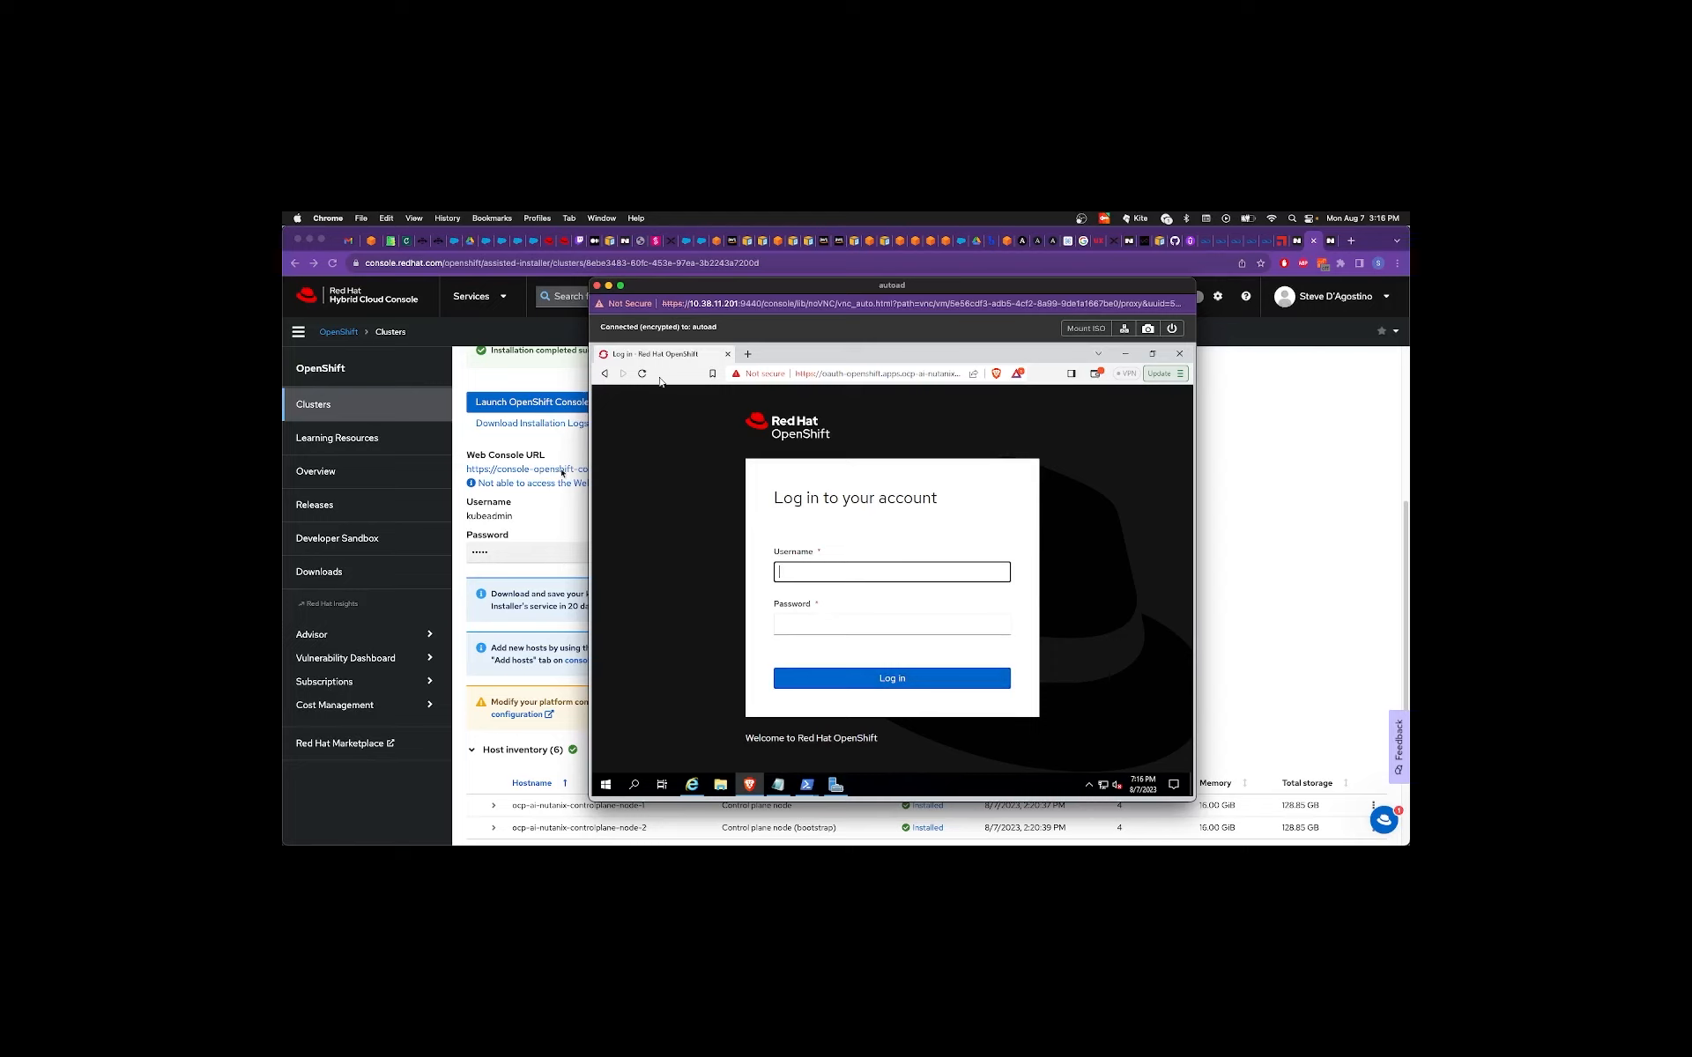
{"action": "left_click", "coordinate": [865, 574]}
{"action": "left_click", "coordinate": [866, 602]}
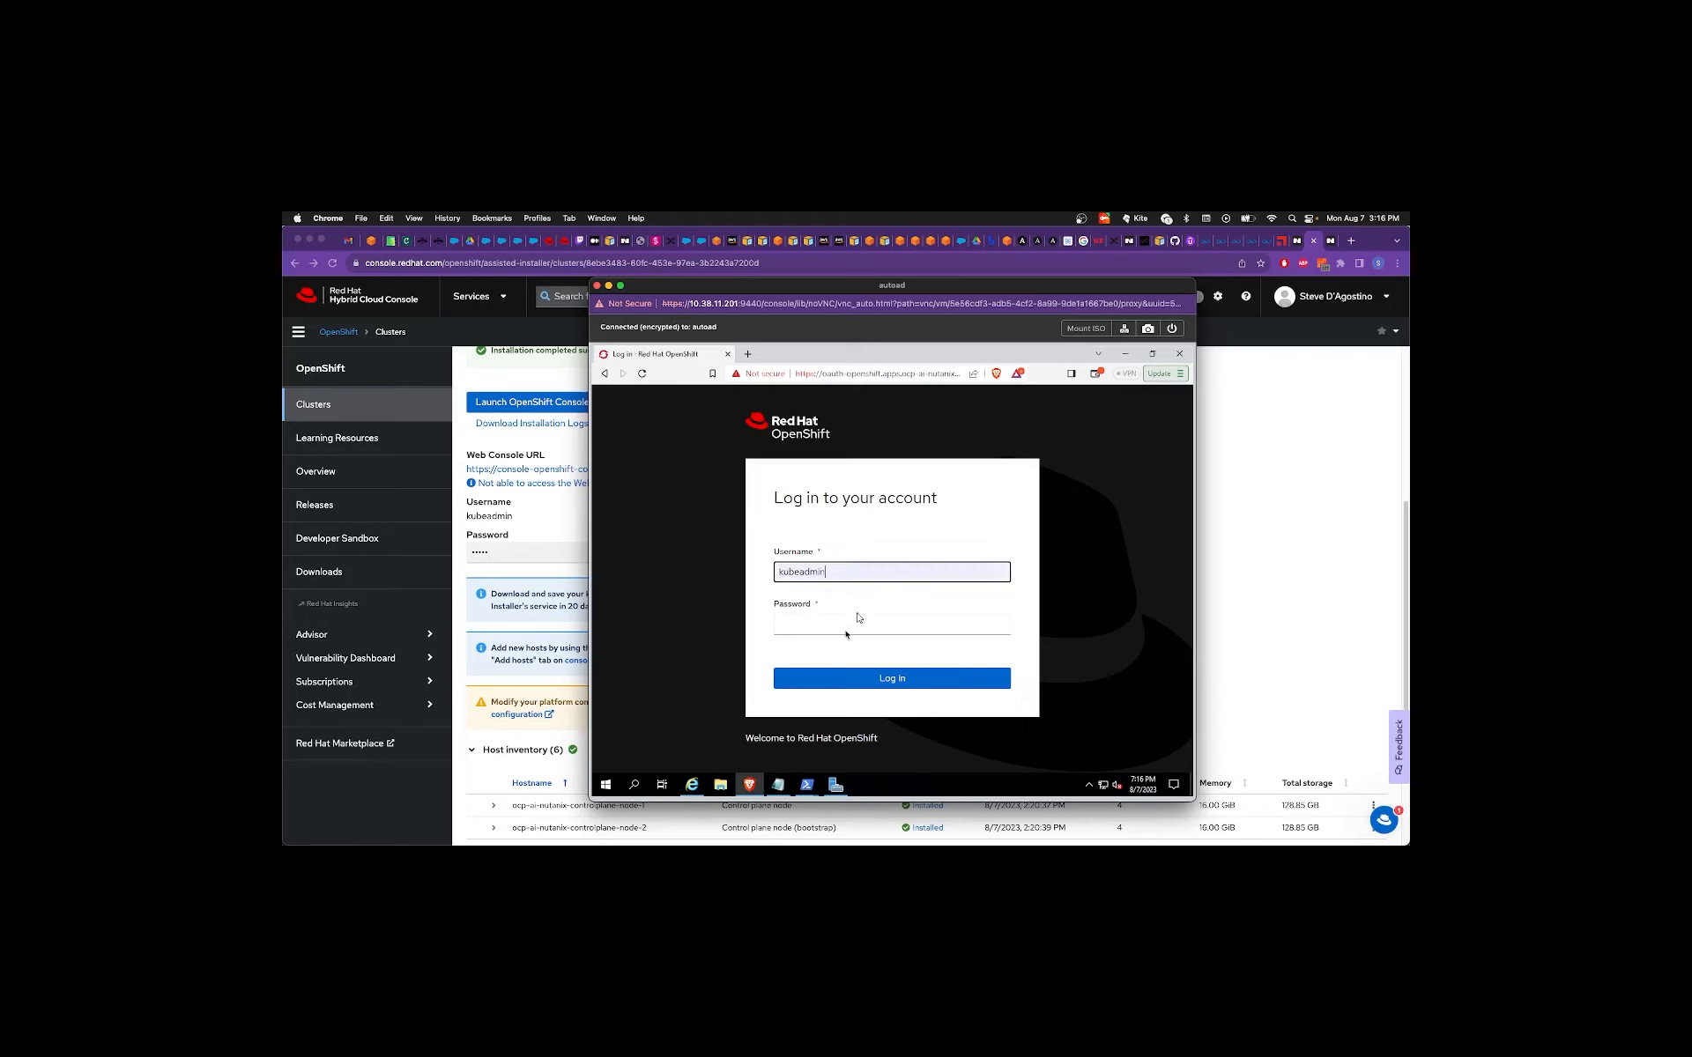
{"action": "left_click", "coordinate": [848, 631]}
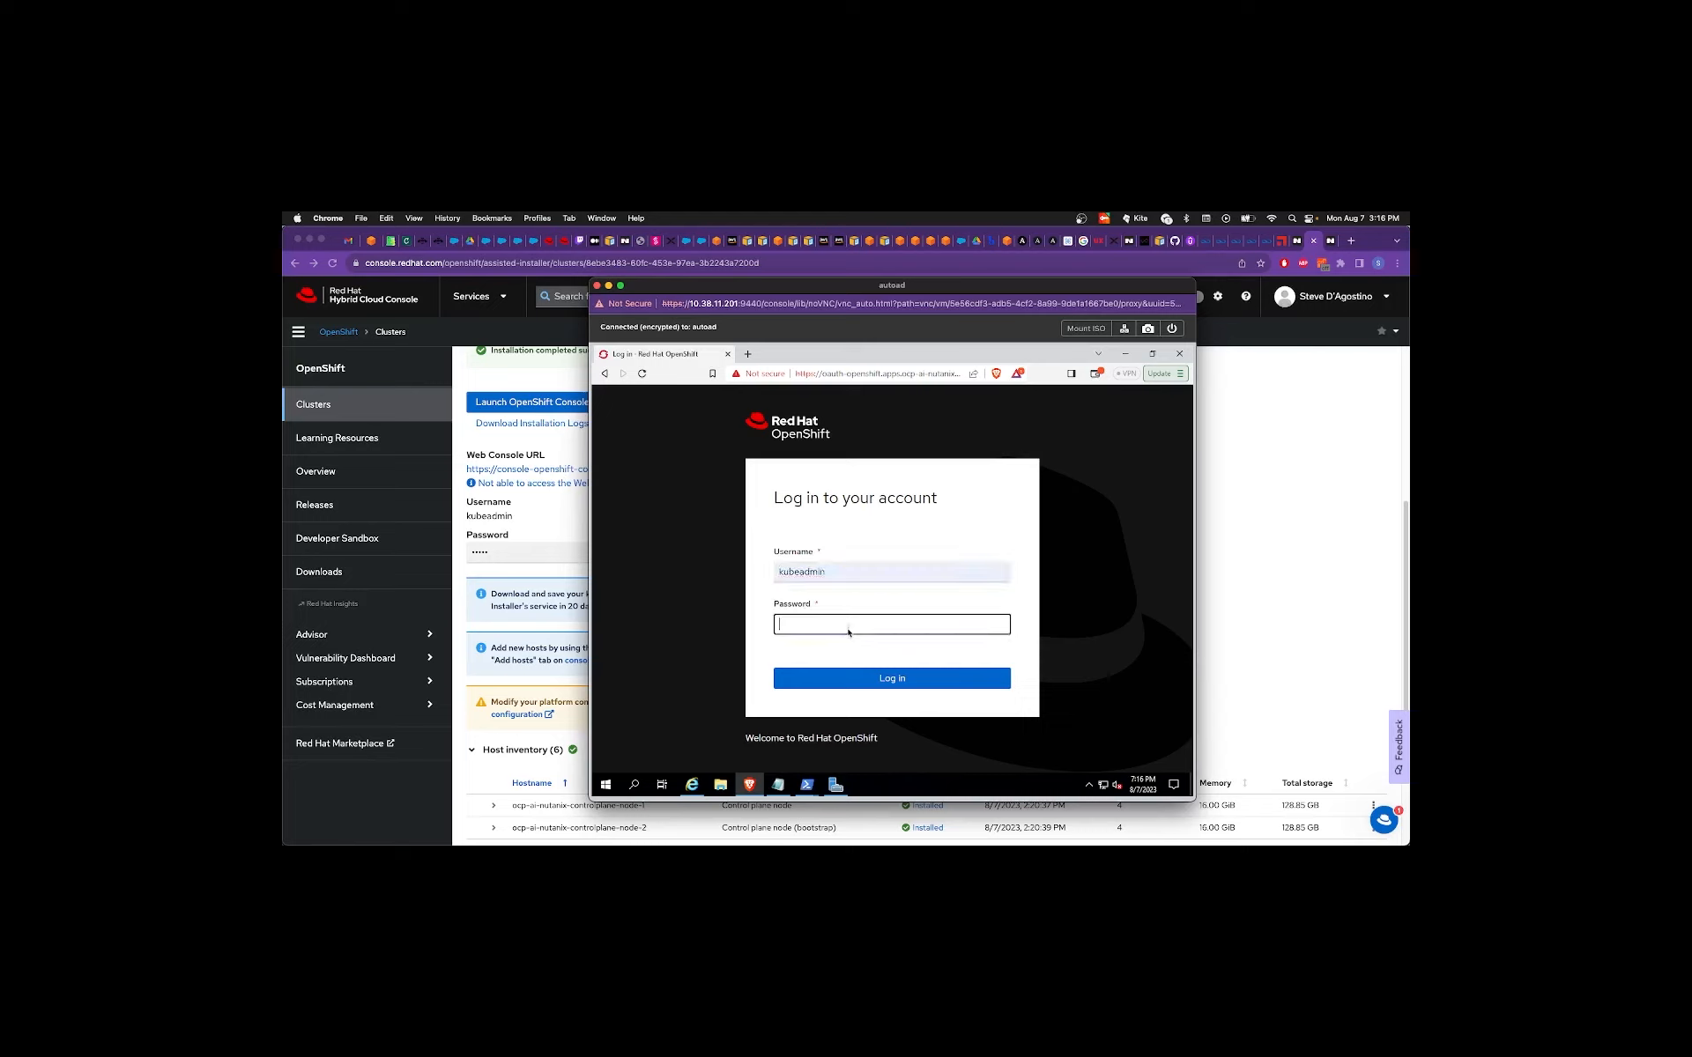
{"action": "key", "text": "super+v"}
{"action": "left_click", "coordinate": [847, 623]}
{"action": "right_click", "coordinate": [848, 624]}
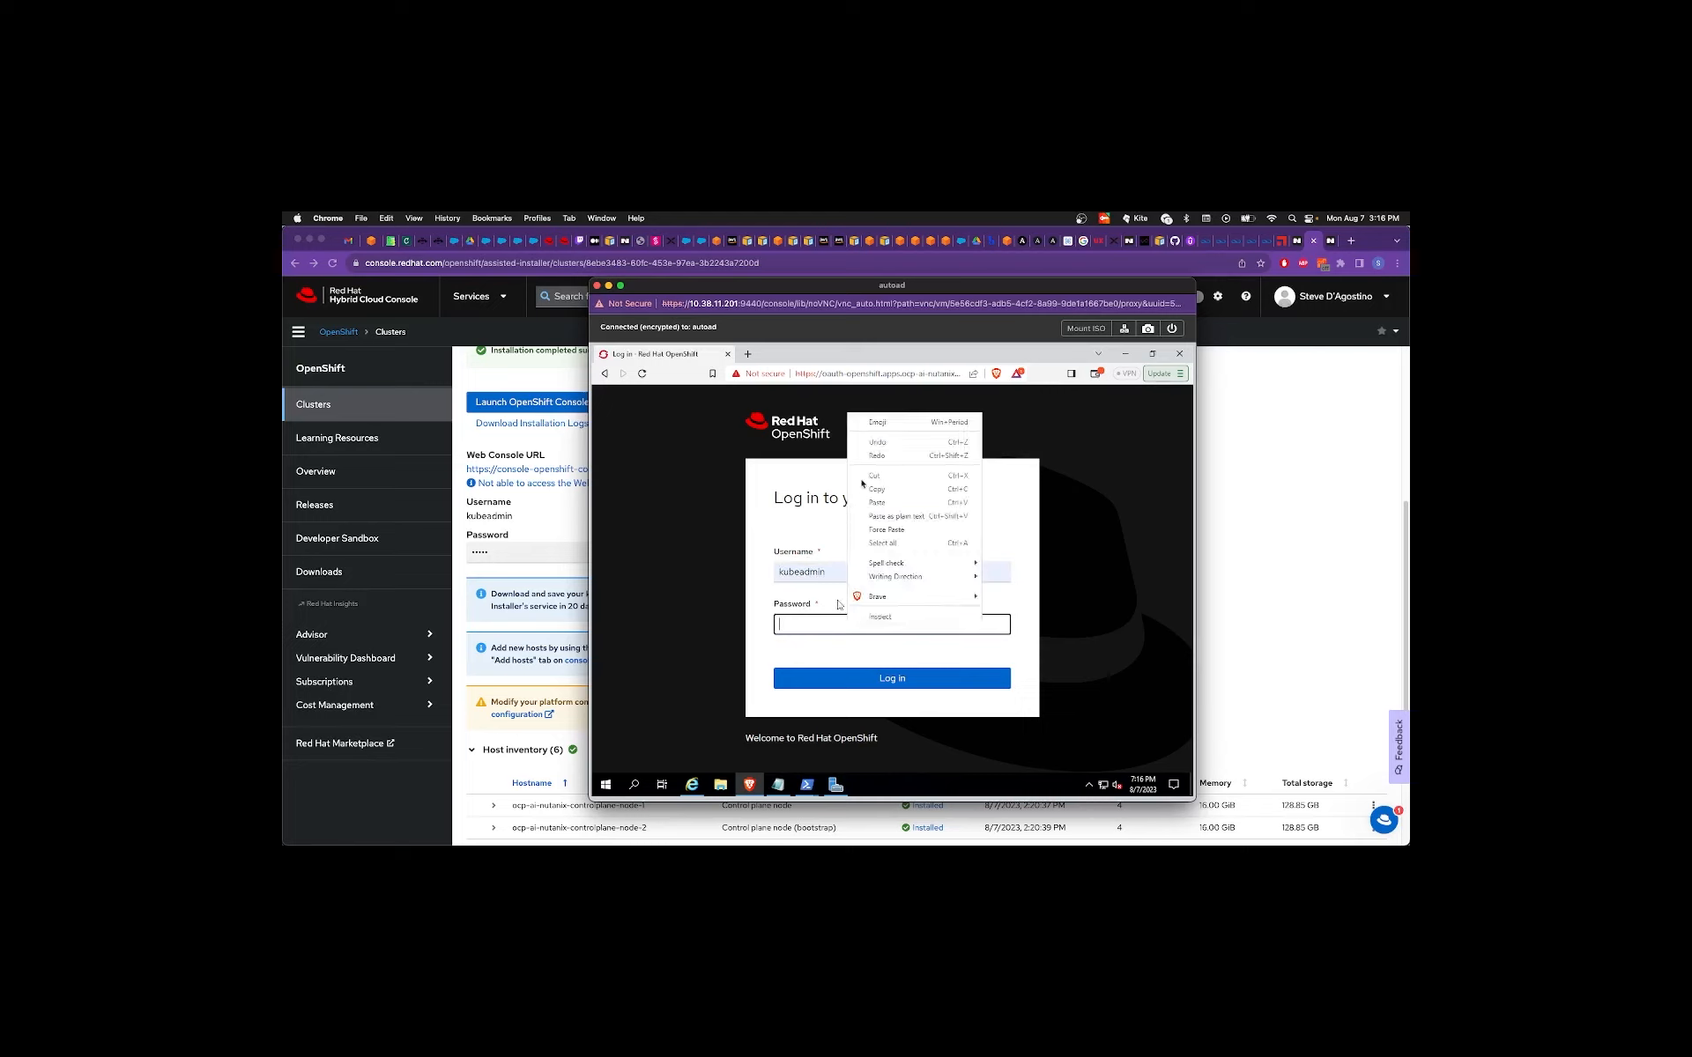
{"action": "left_click", "coordinate": [876, 501]}
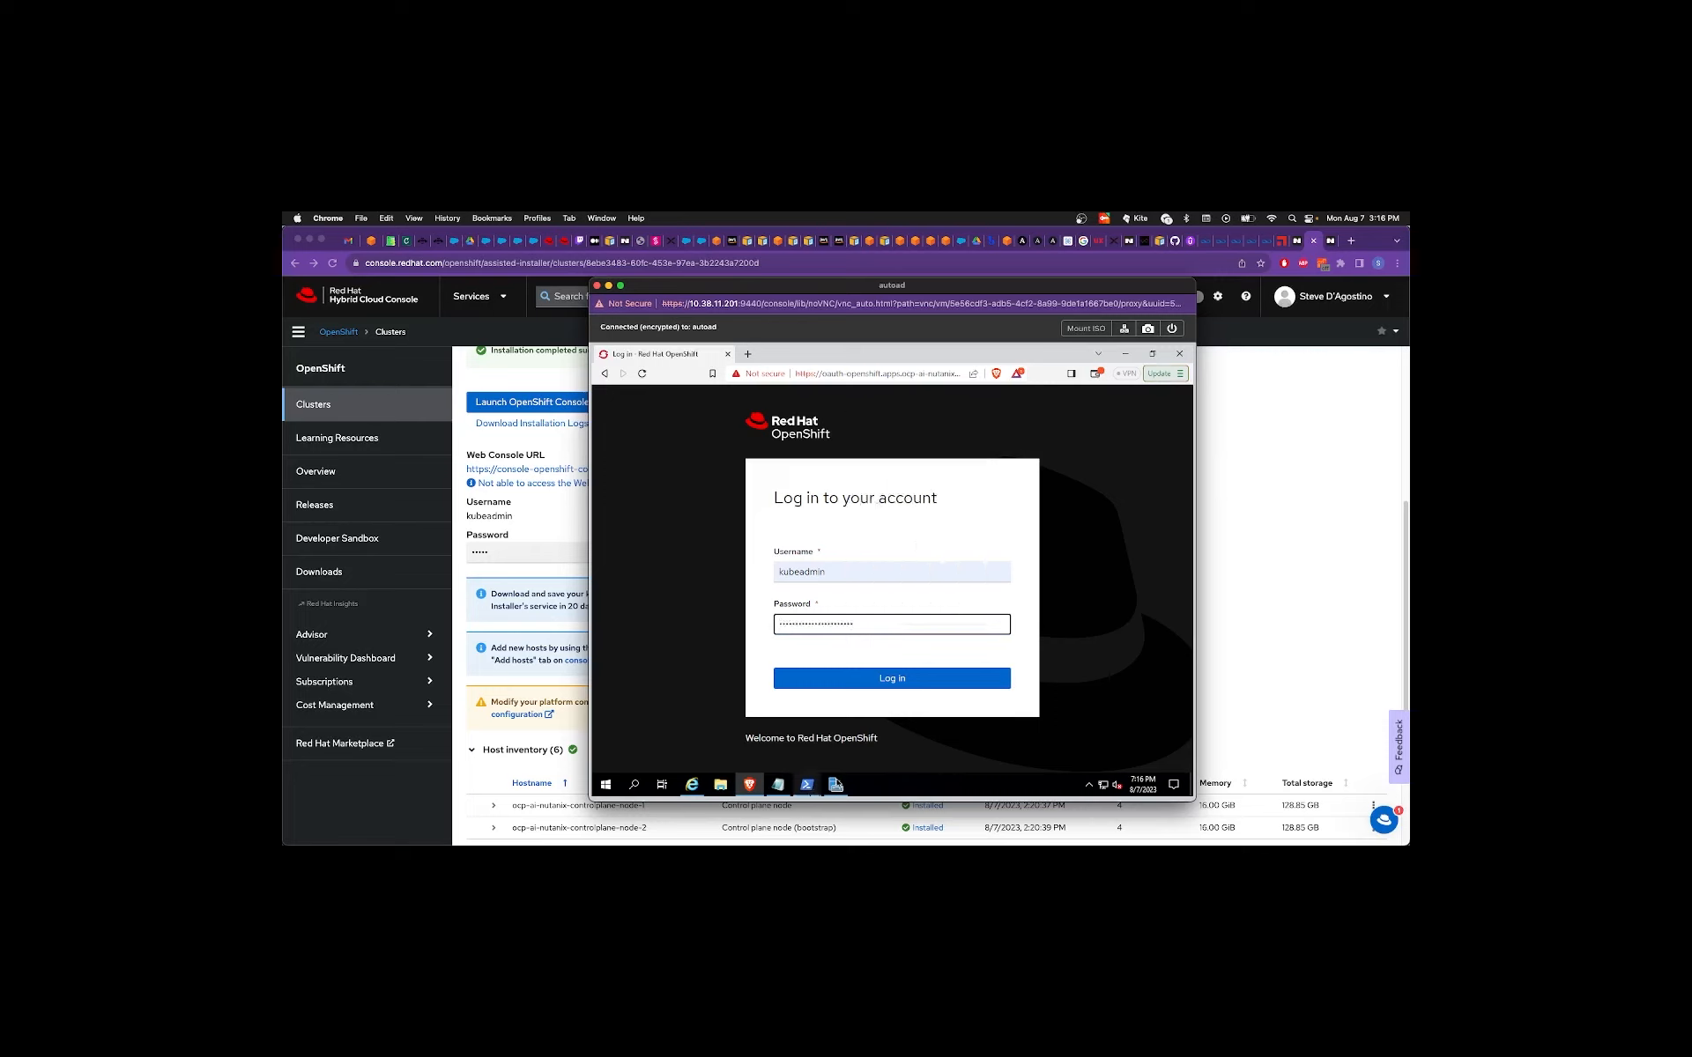
{"action": "left_click", "coordinate": [884, 679]}
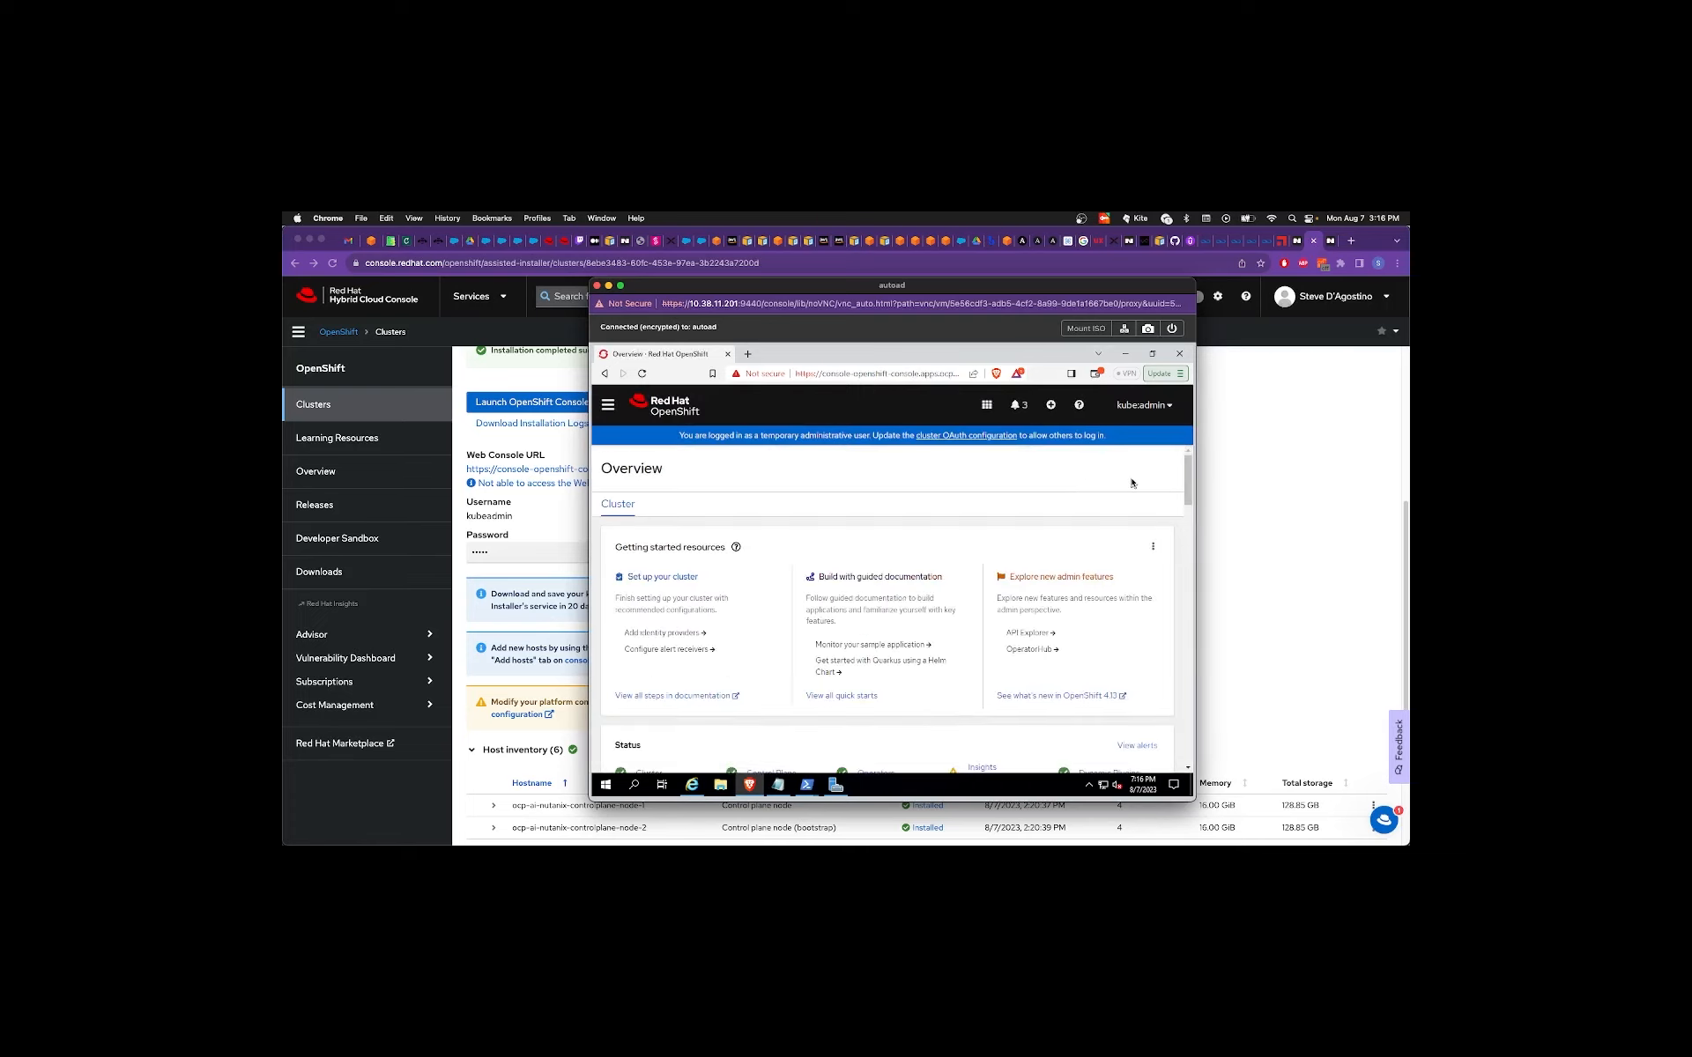
Check the infrastructure provider in the cluster details of the OpenShift overview.
{"action": "left_click_drag", "start_coordinate": [1187, 476], "coordinate": [1188, 649]}
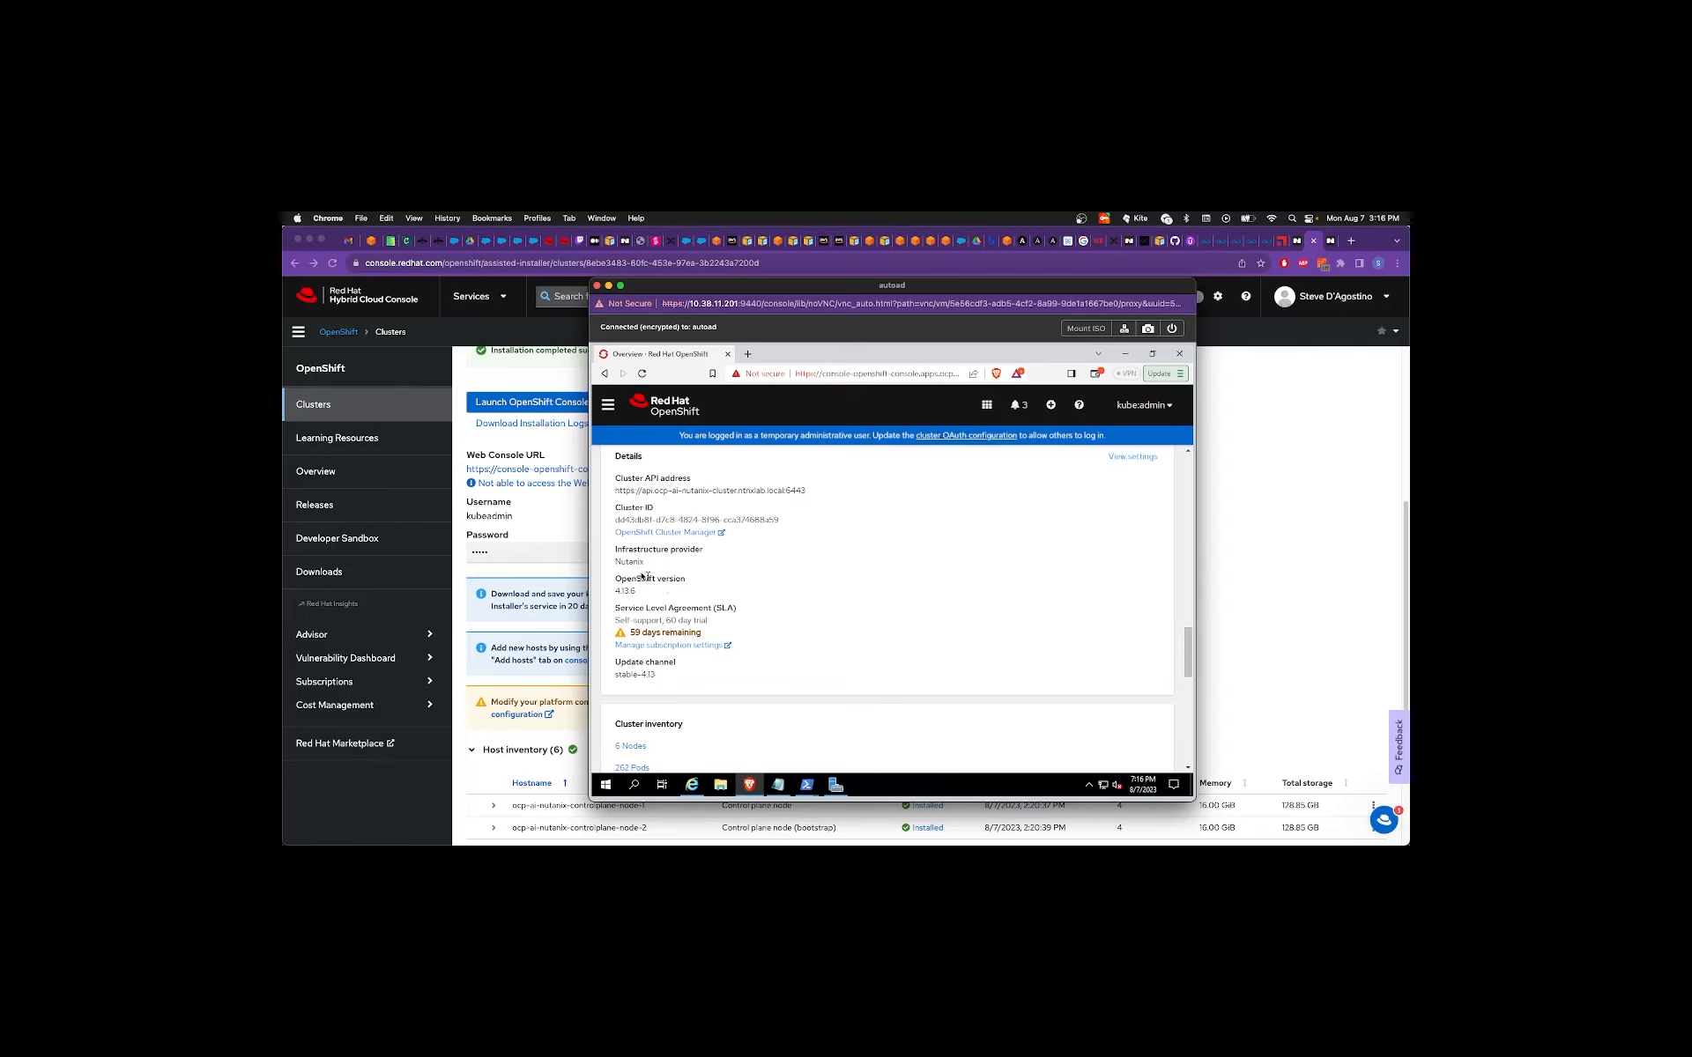
{"action": "left_click_drag", "start_coordinate": [612, 564], "coordinate": [692, 570]}
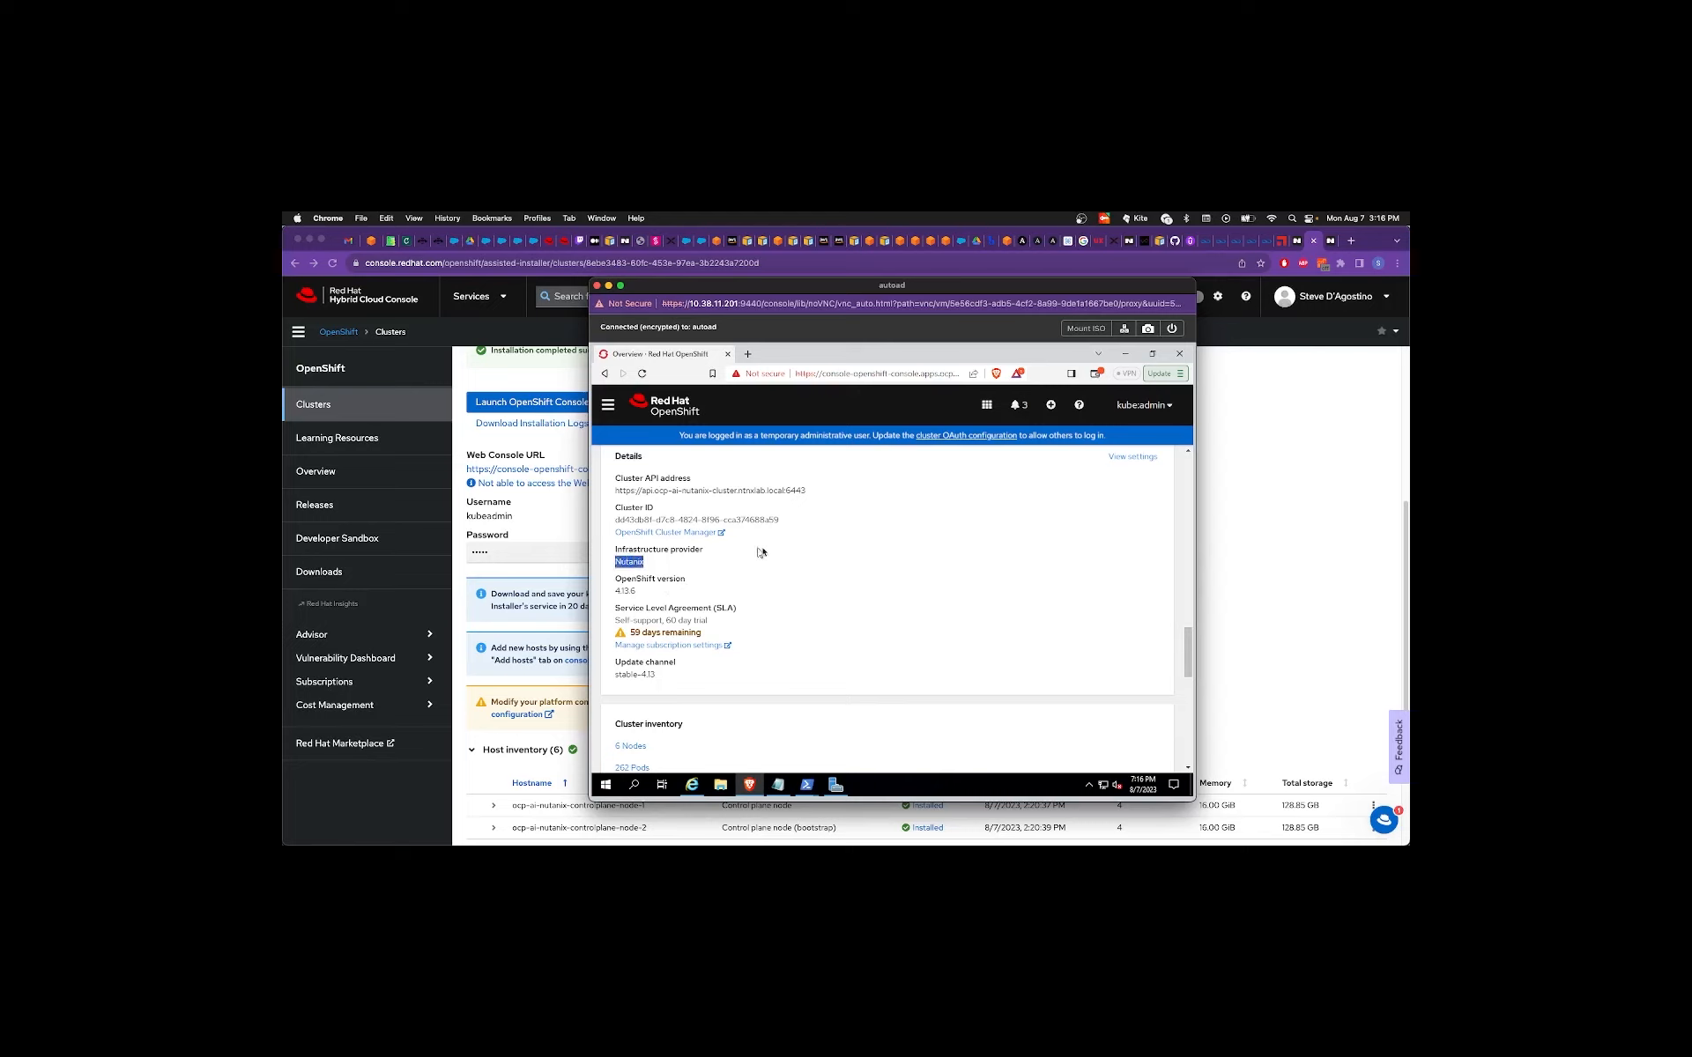